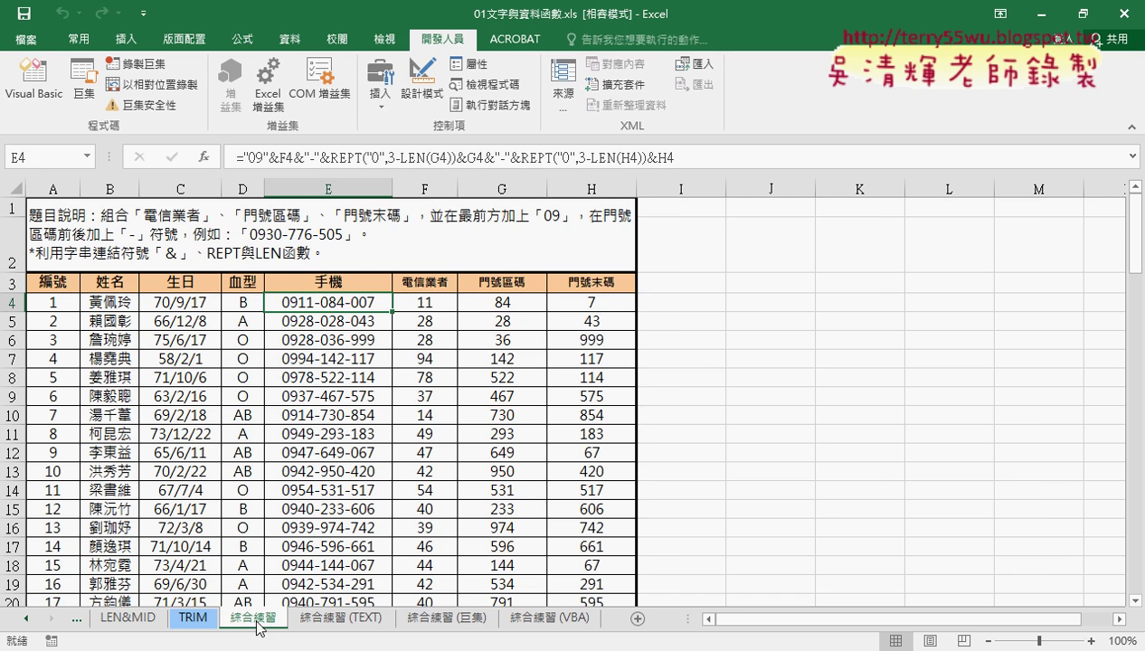
Leave E4's formula unchanged and switch to the 綜合練習 (TEXT) sheet
click(349, 154)
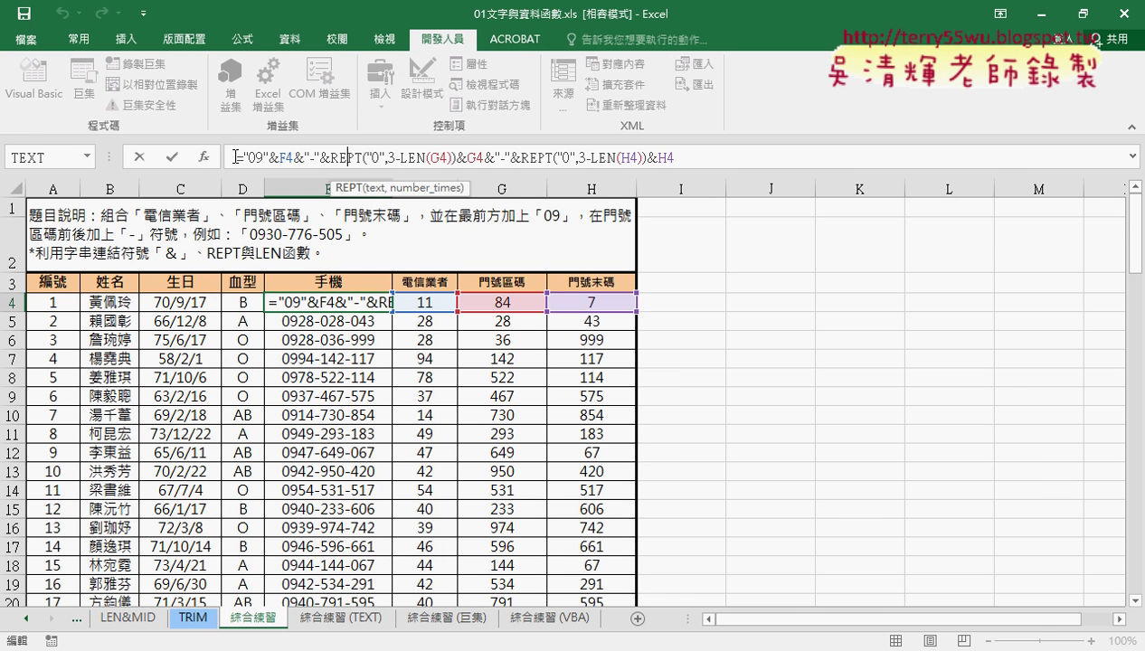
key(Escape)
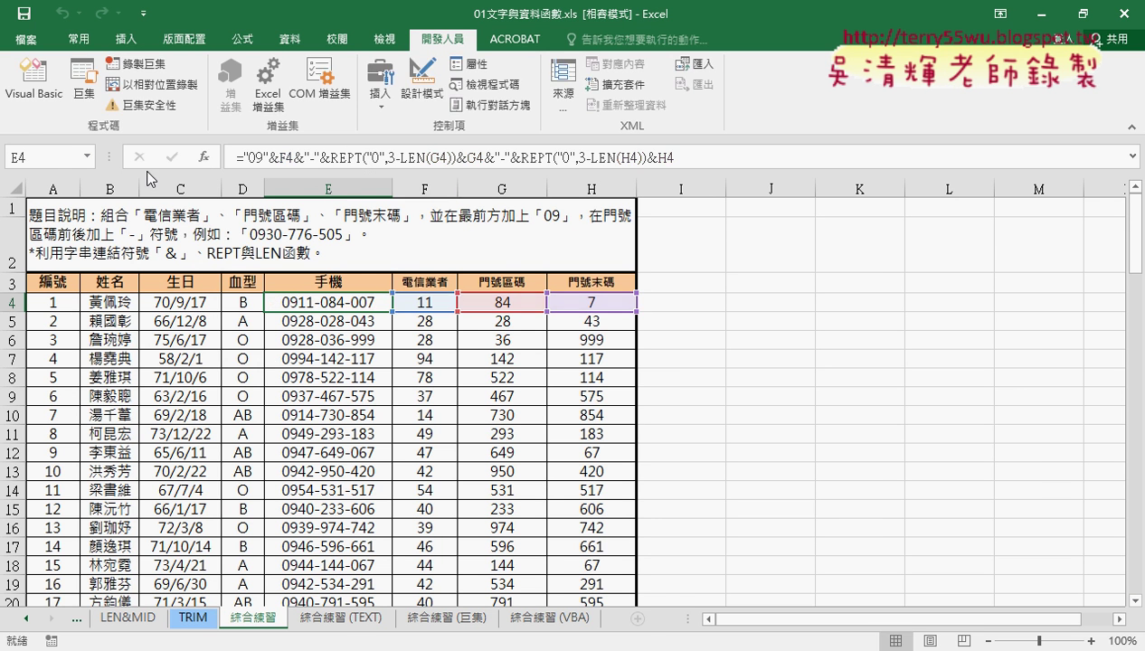
click(359, 622)
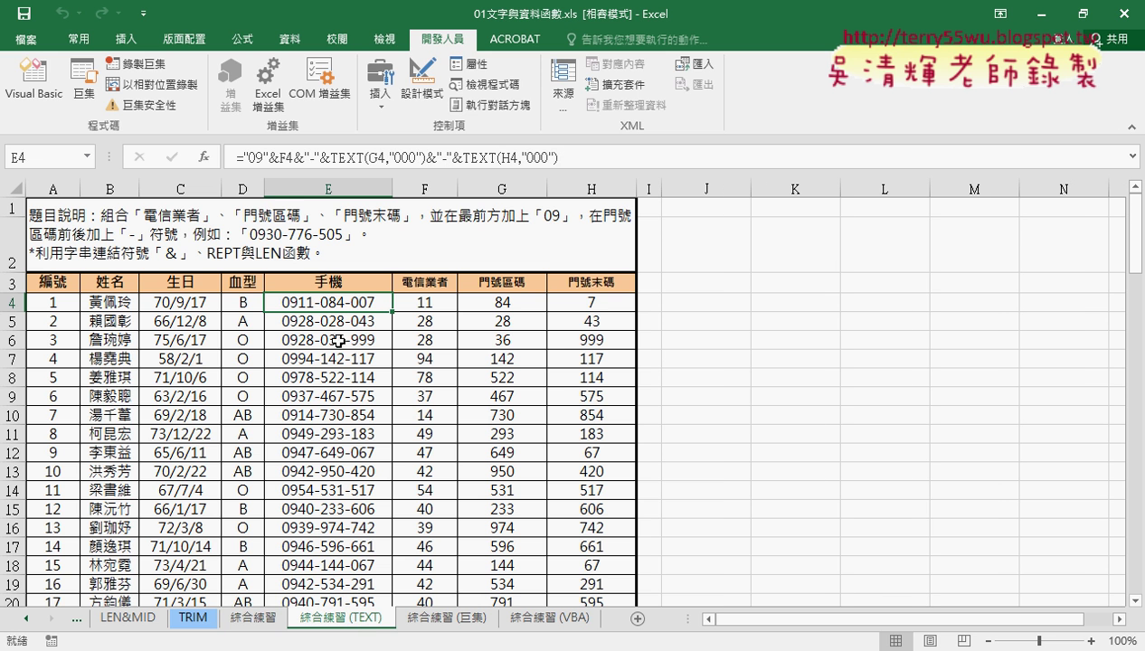
Delete the TEXT parts so E4's formula reads ="09"&F4&"-"
drag(319, 159, 607, 165)
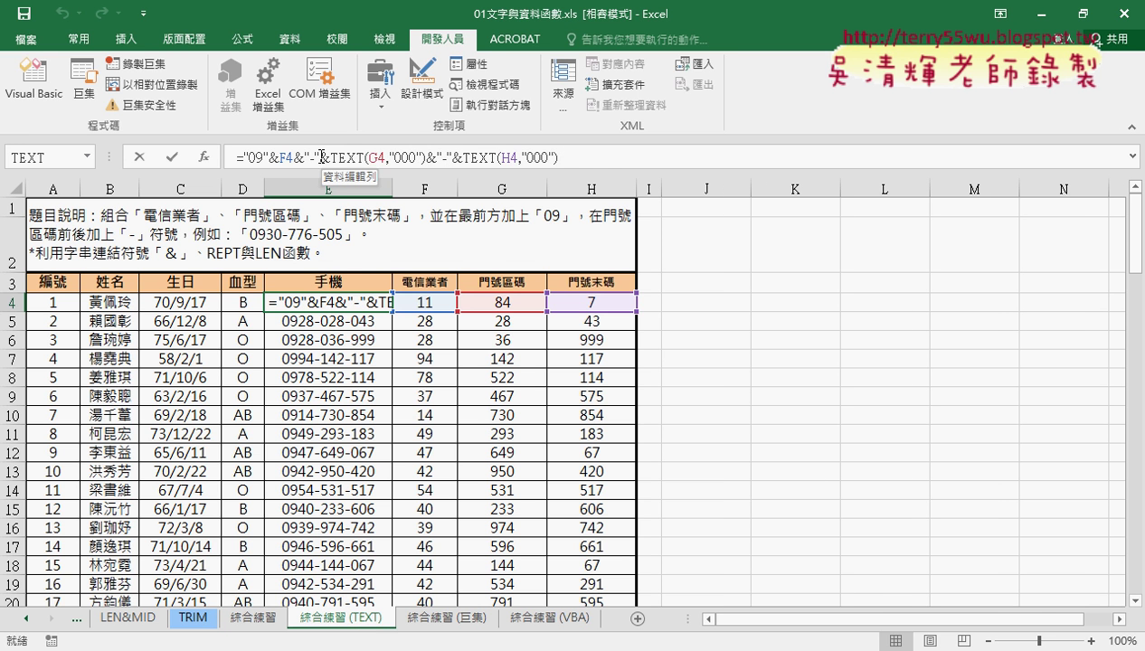
key(BackSpace)
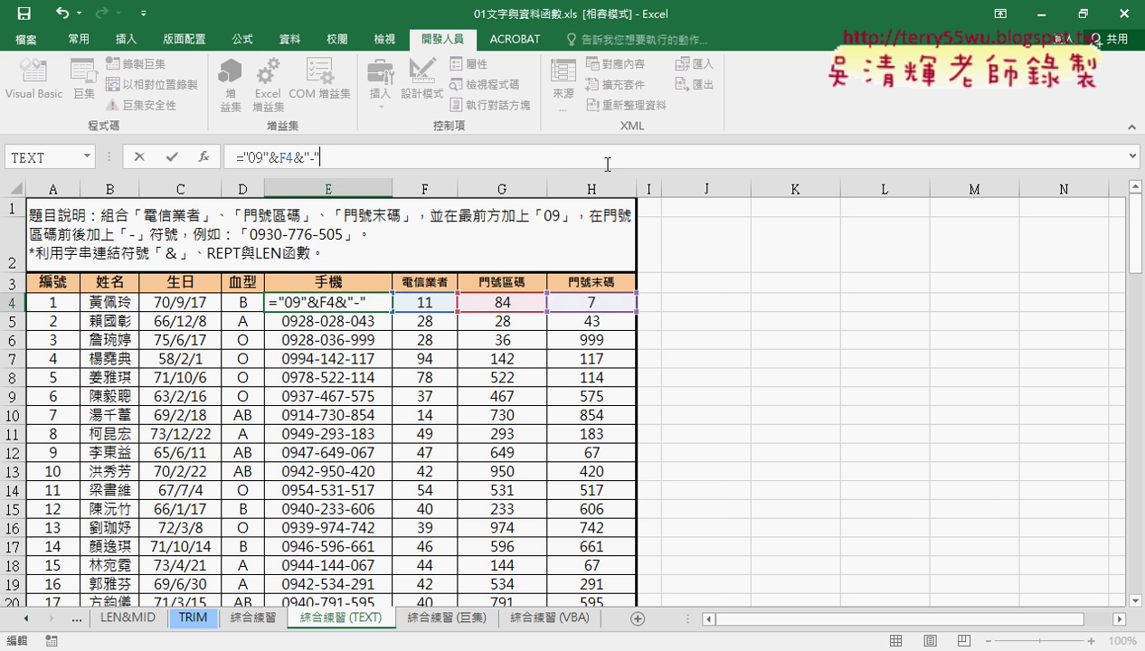
click(172, 157)
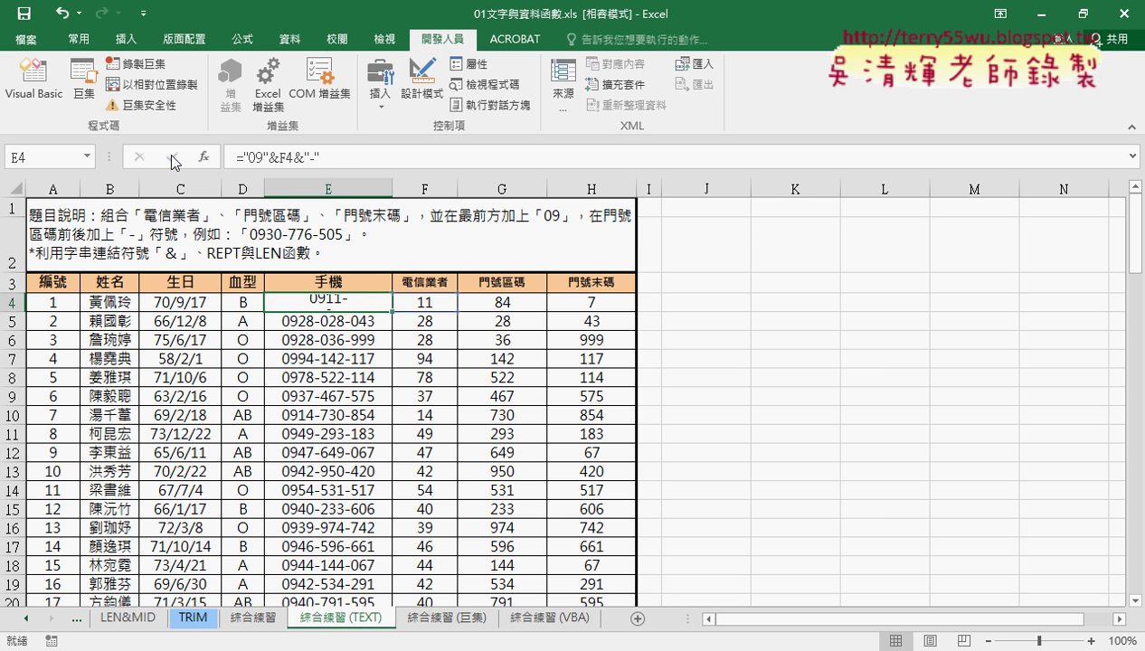
Append & after the dash in E4's formula, ready for a new function
click(353, 157)
click(88, 156)
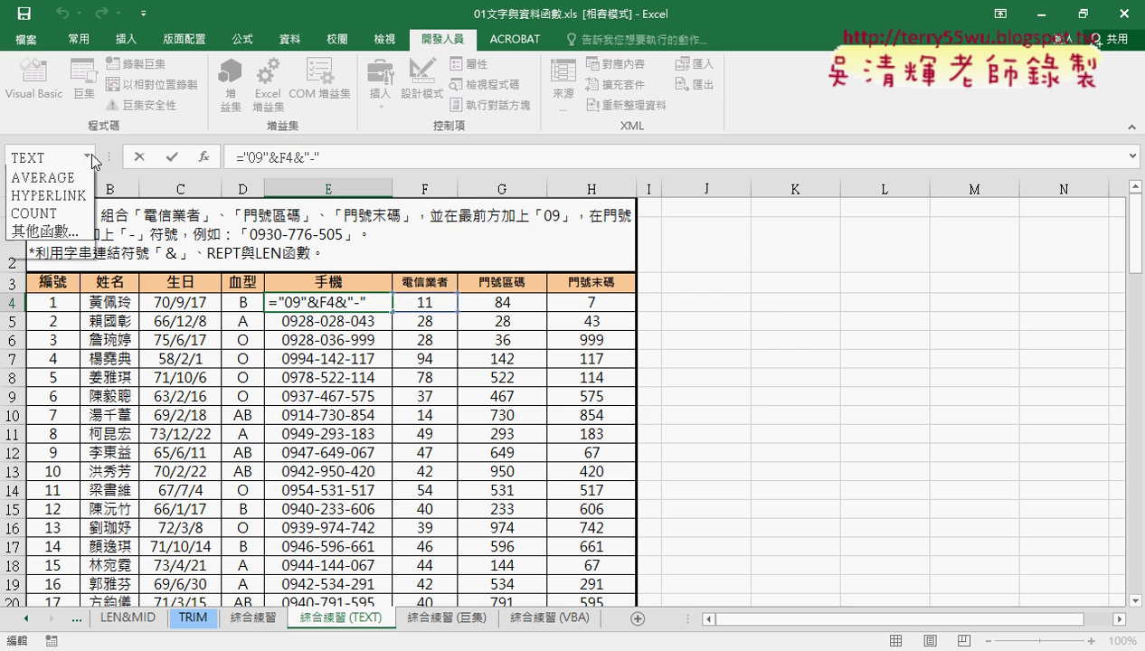
click(27, 178)
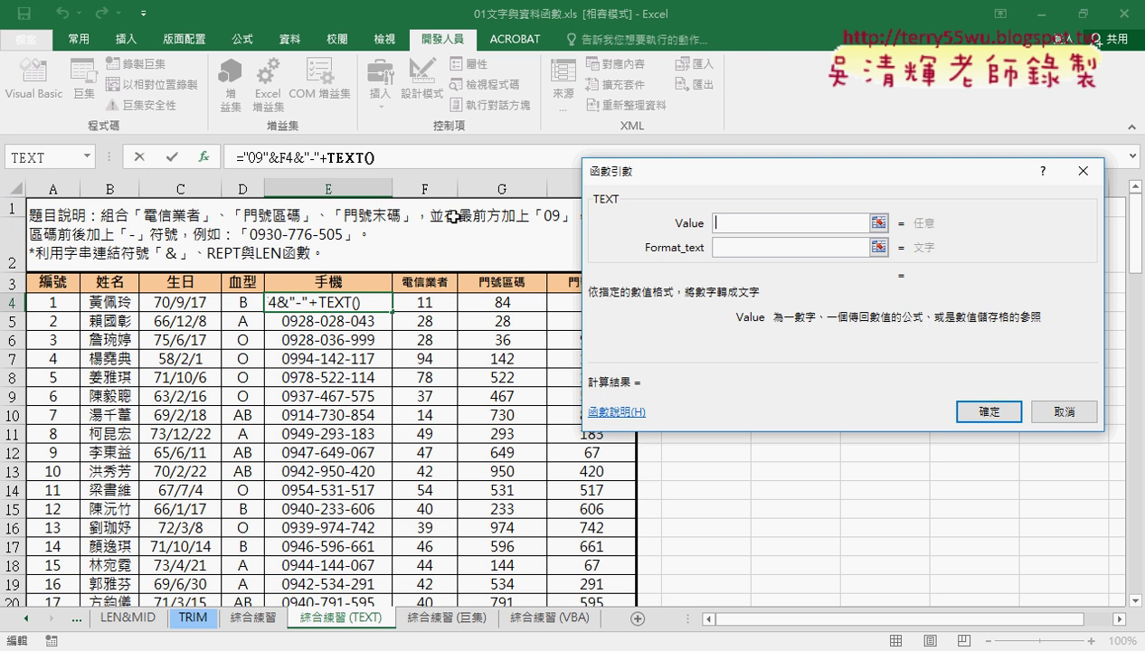
click(1053, 411)
click(366, 159)
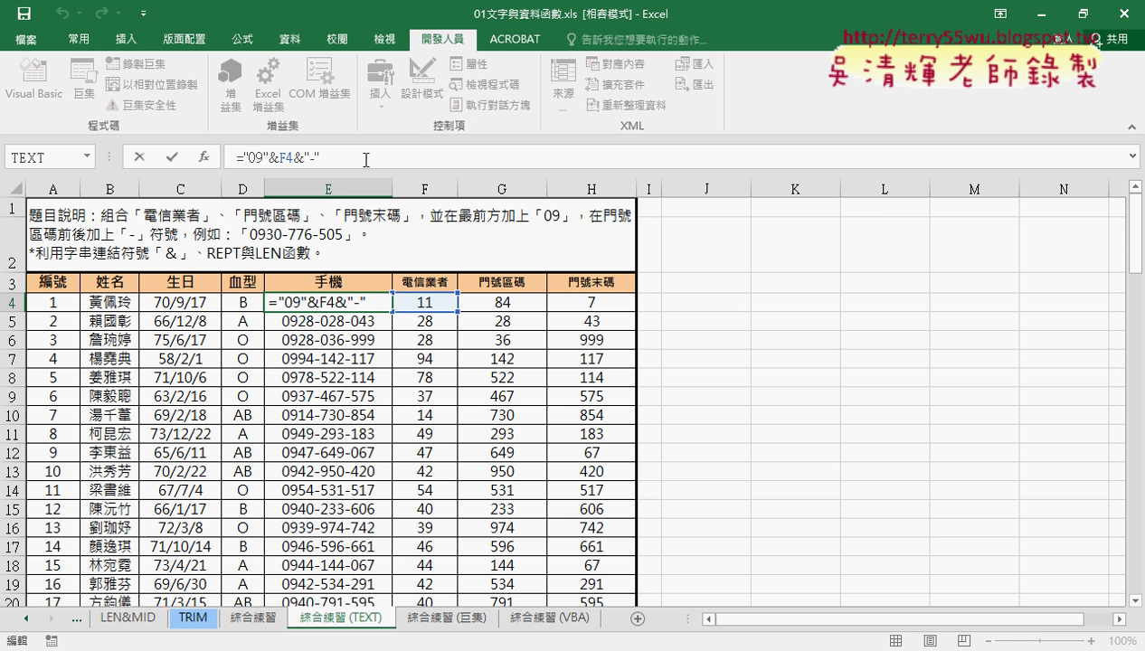
text(&)
click(86, 155)
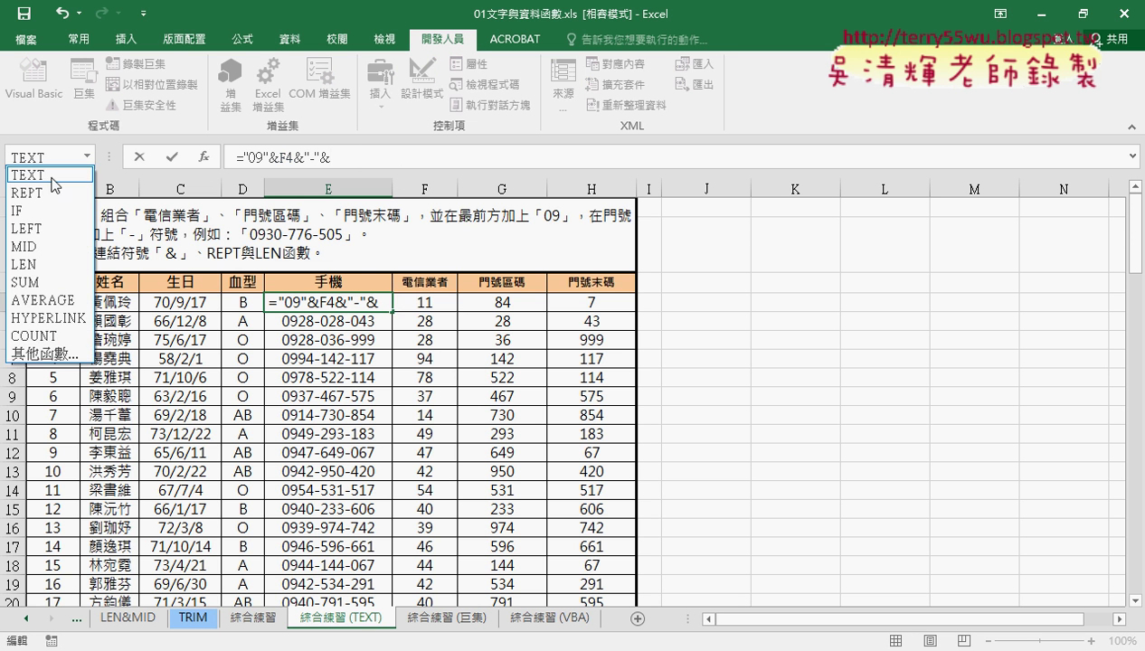
Add TEXT(G4,"000") to E4's formula through Function Arguments, previewing 0911-084
click(65, 180)
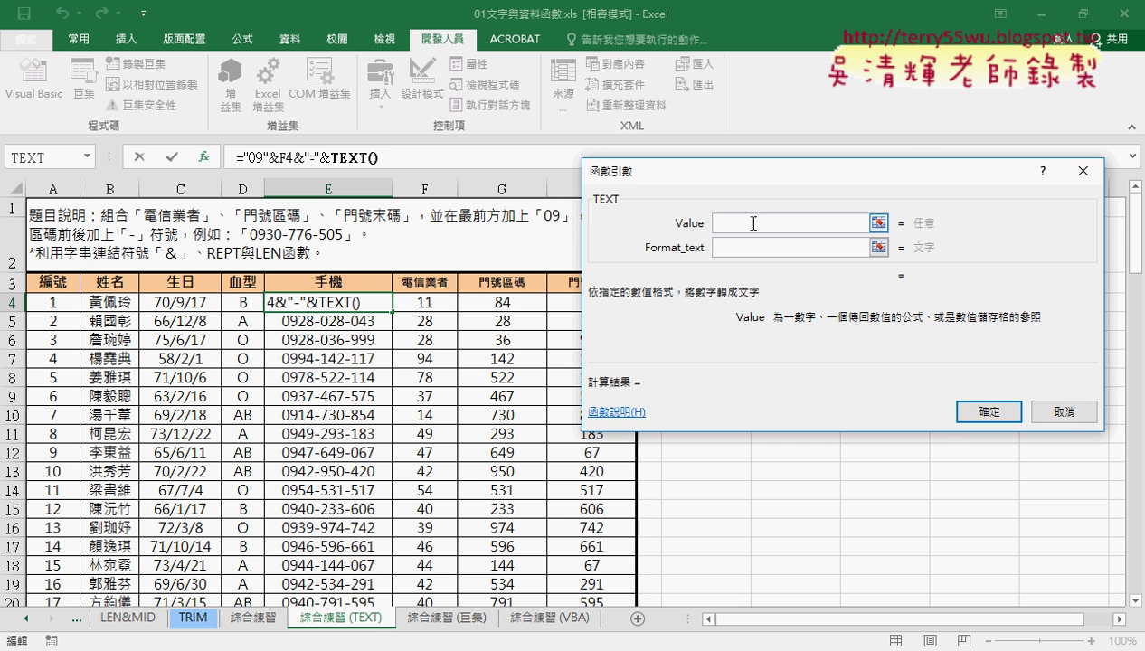
click(504, 303)
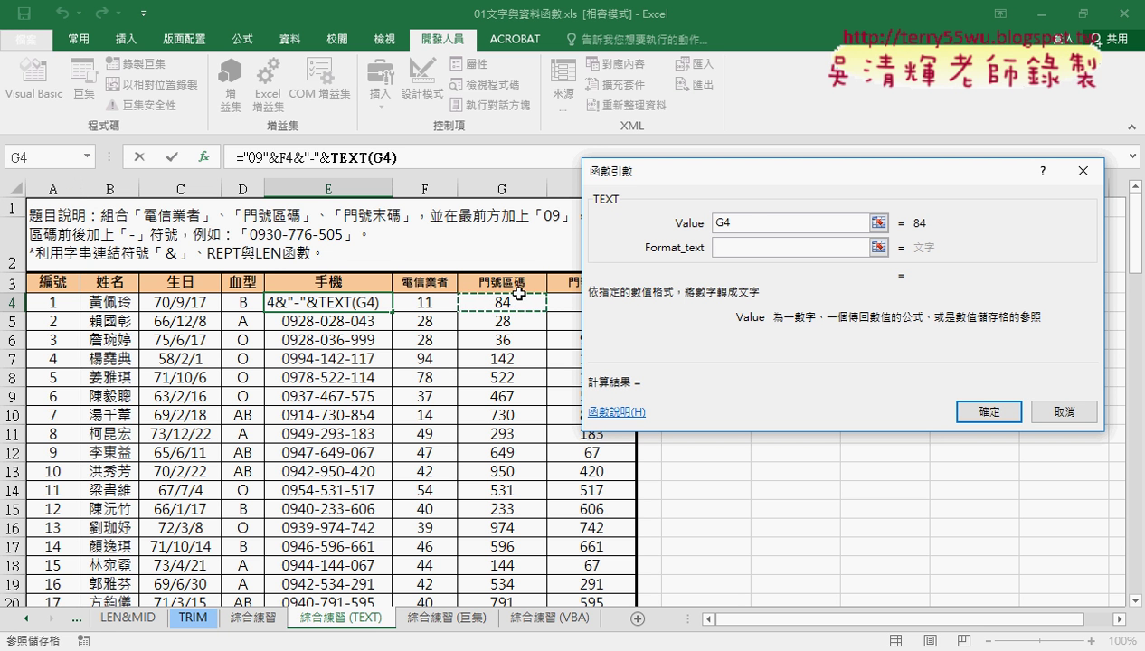
click(724, 247)
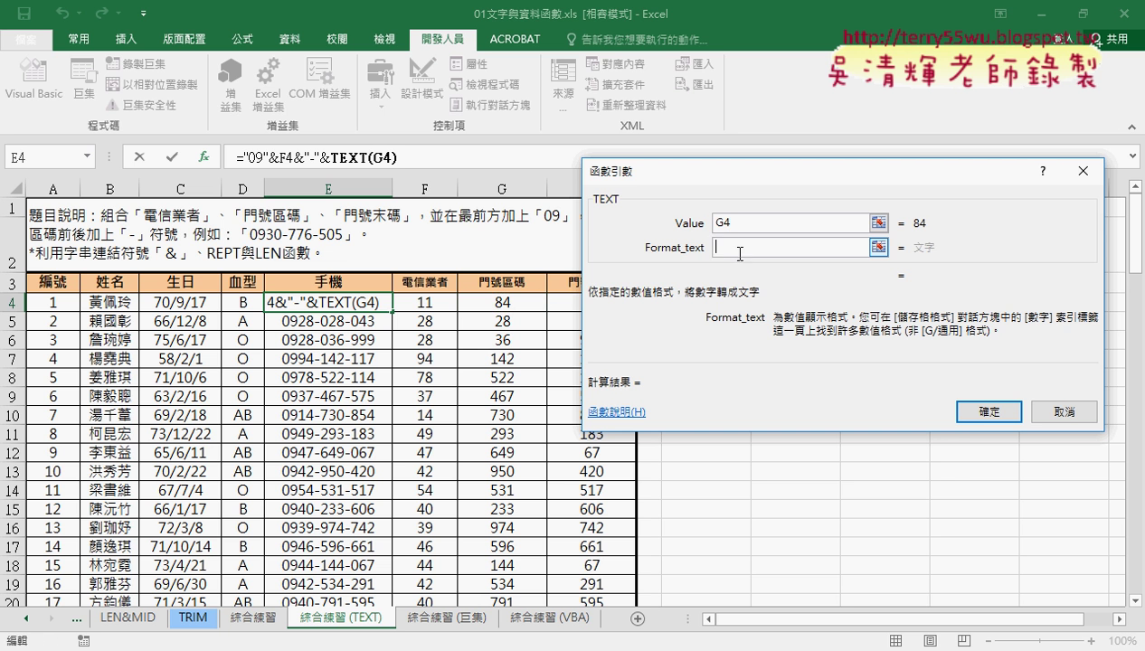
text("")
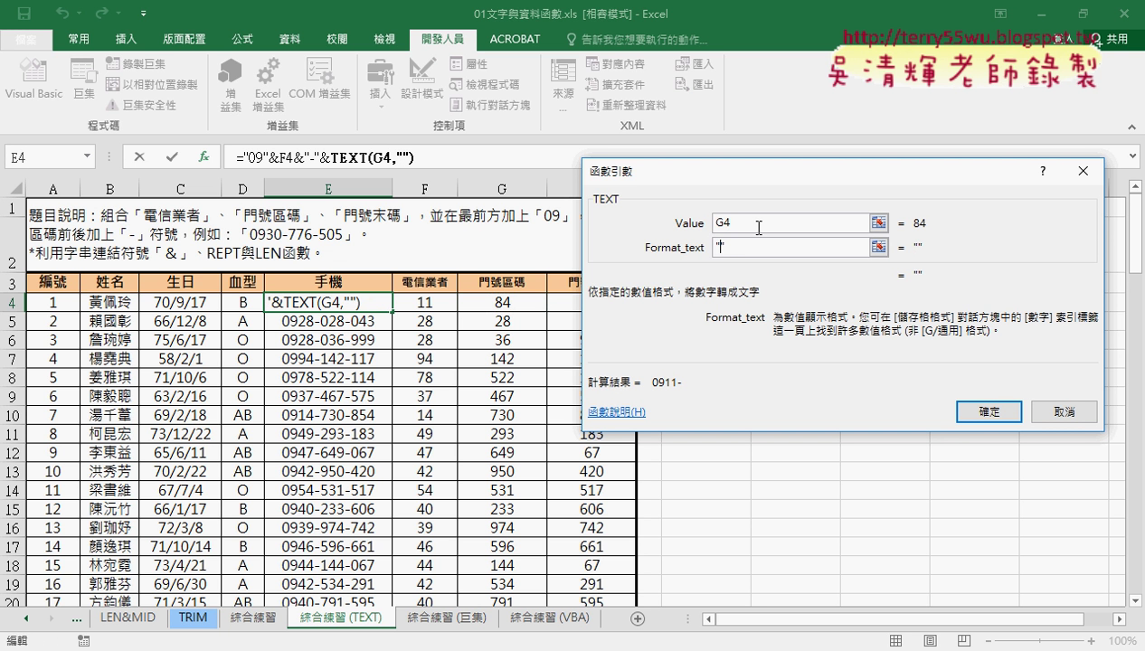
text(000)
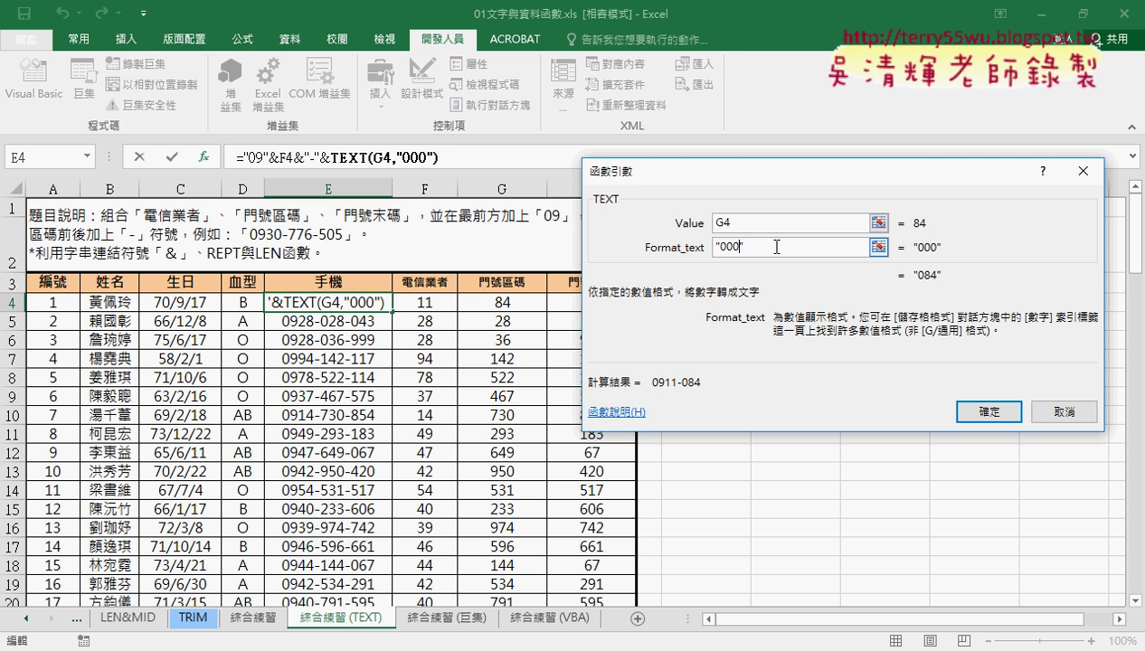
drag(749, 246, 698, 253)
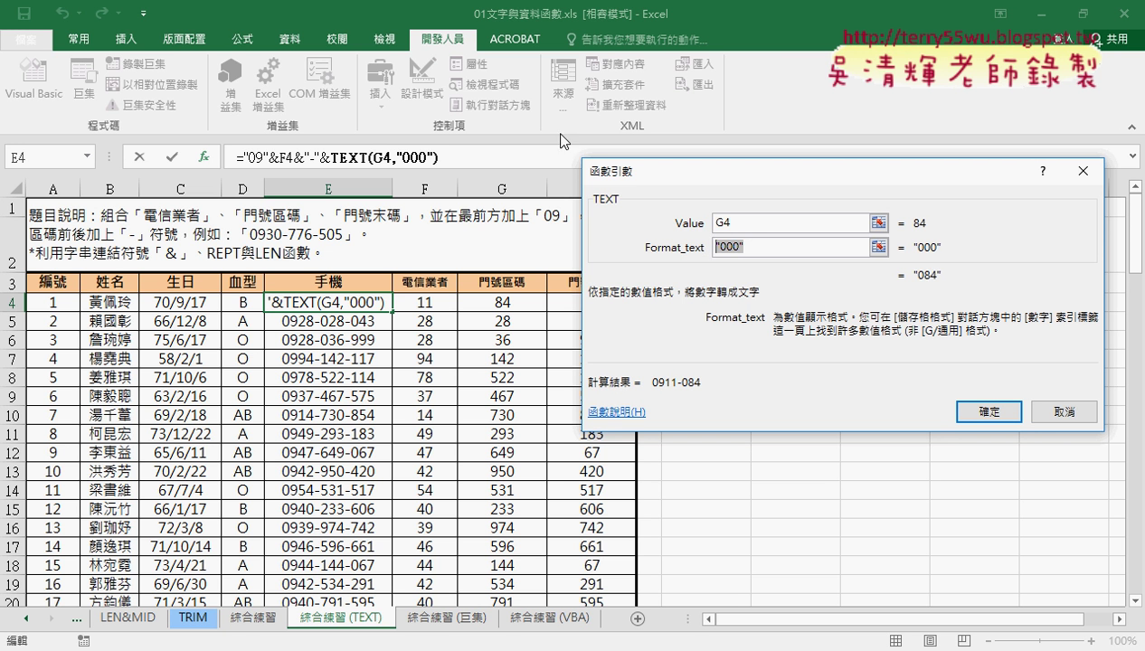
Confirm the TEXT arguments and copy the &"-"&TEXT(G4,"000") part of E4's formula
click(996, 415)
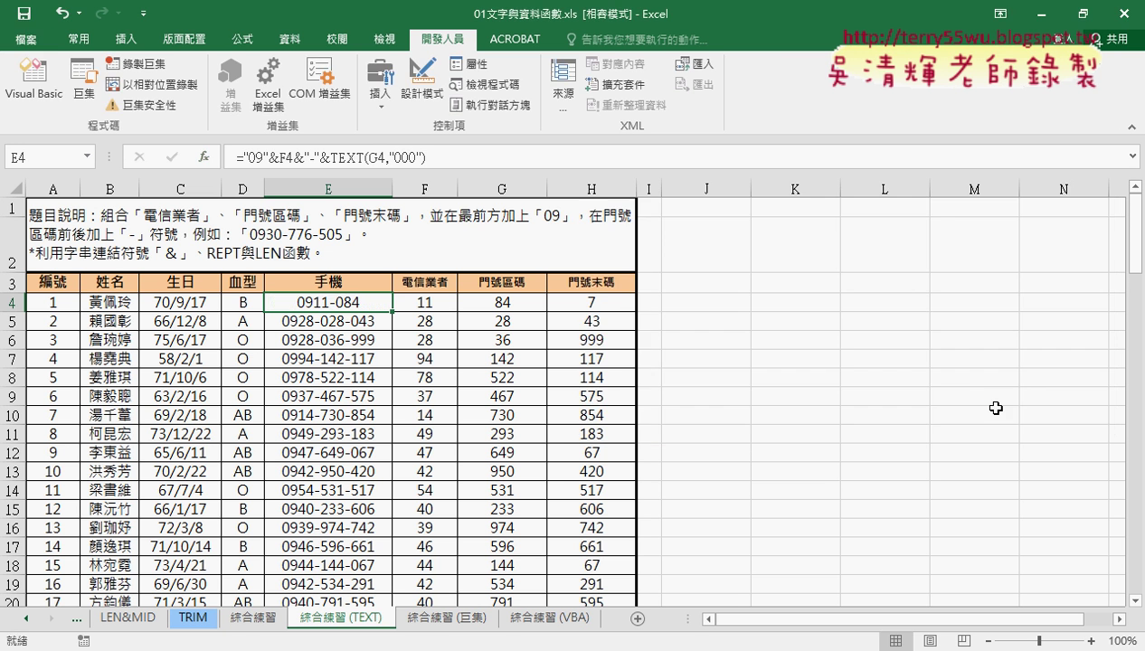
click(367, 161)
drag(367, 161, 289, 159)
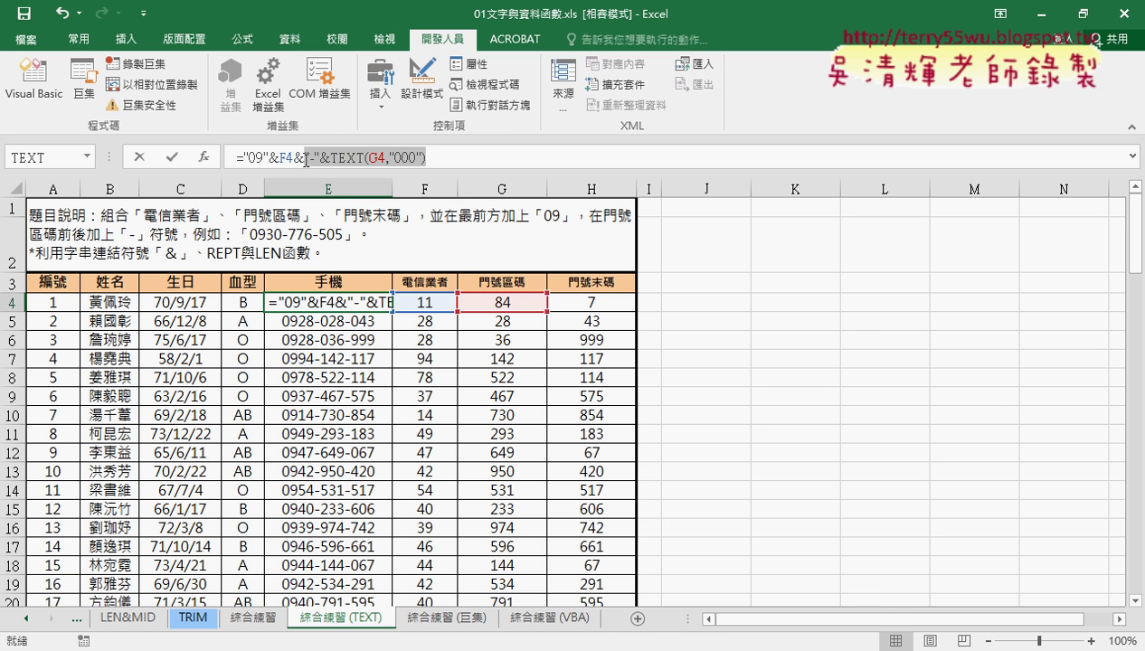
right_click(332, 156)
click(361, 188)
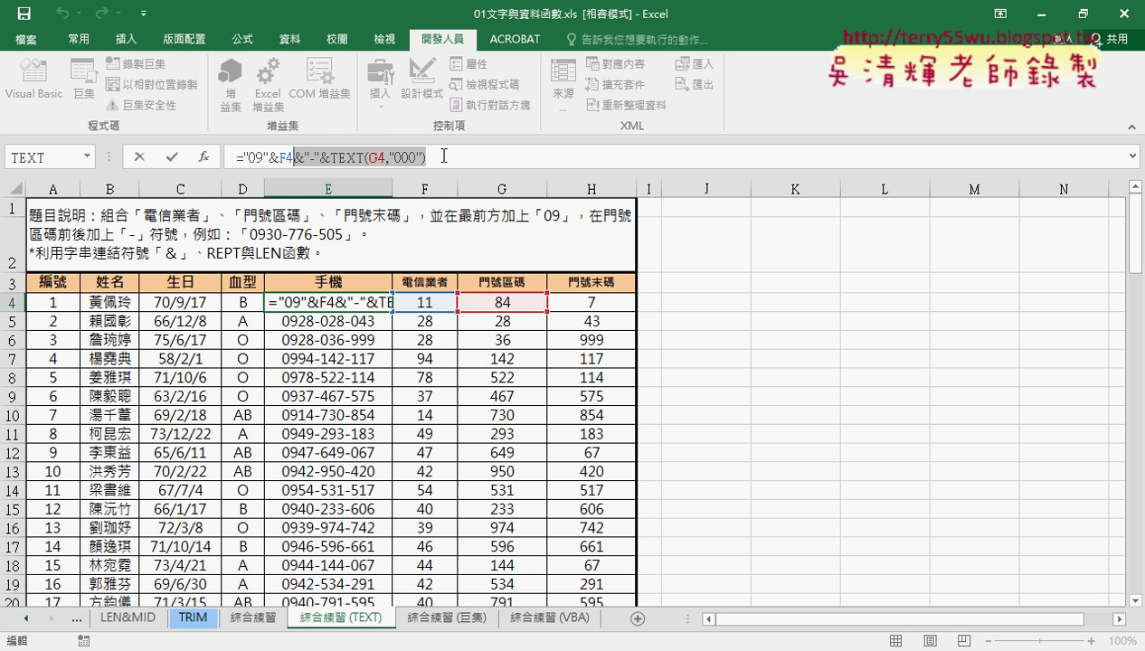
Paste it at the end with G4 changed to H4, then fill E4 down the 手機 column
click(441, 156)
right_click(446, 156)
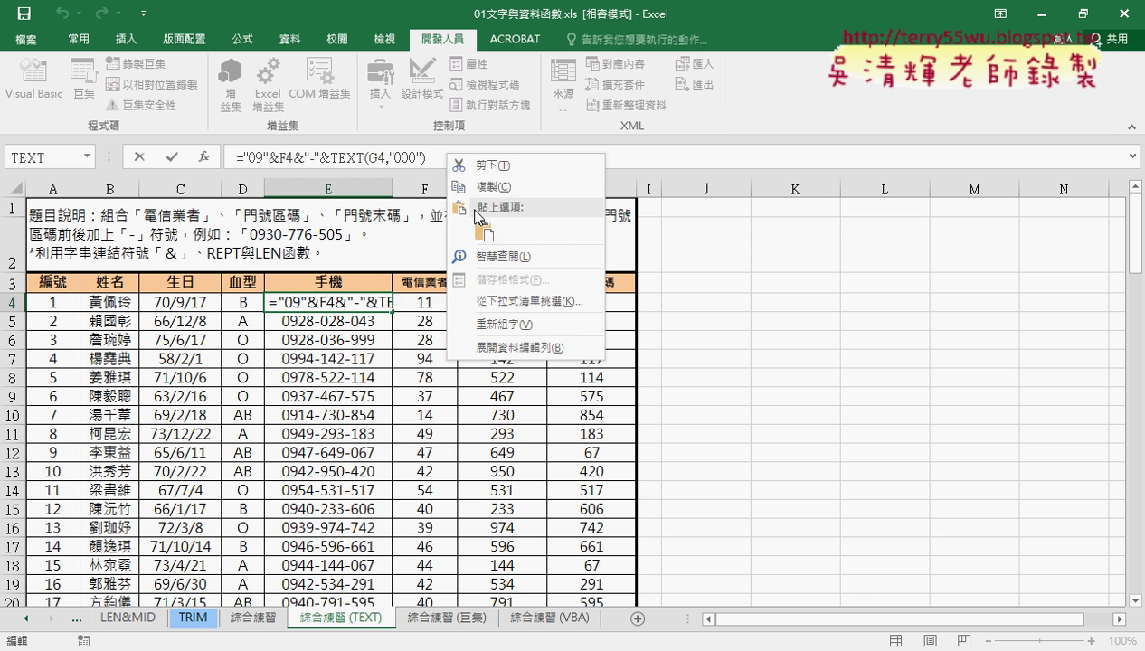
click(477, 232)
drag(517, 156, 499, 155)
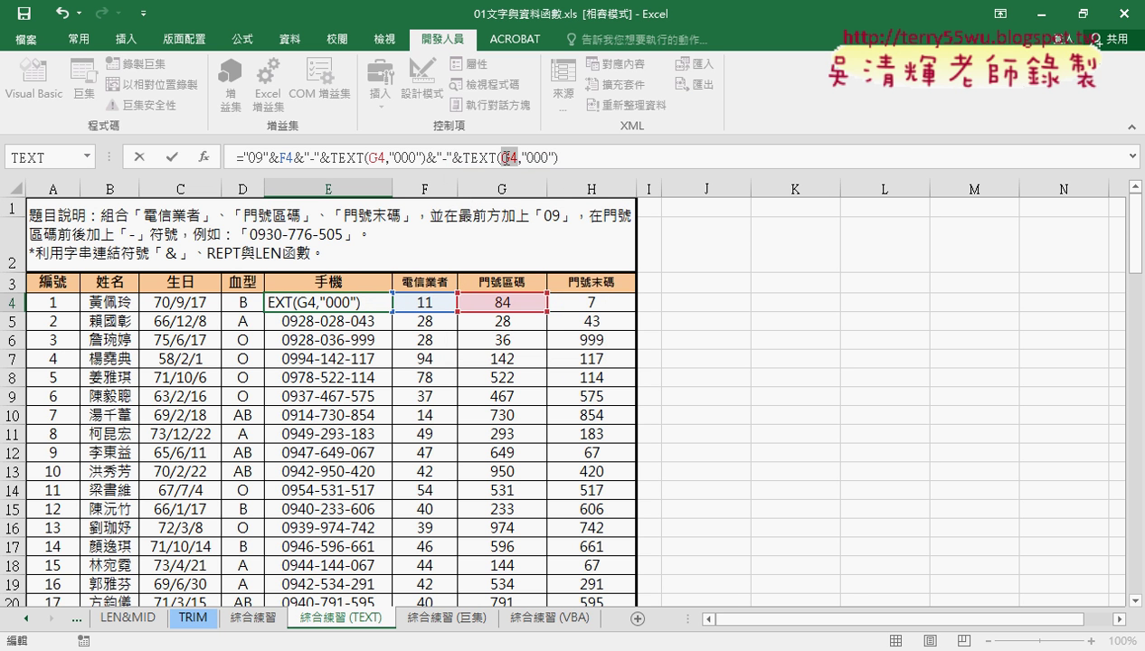
click(600, 301)
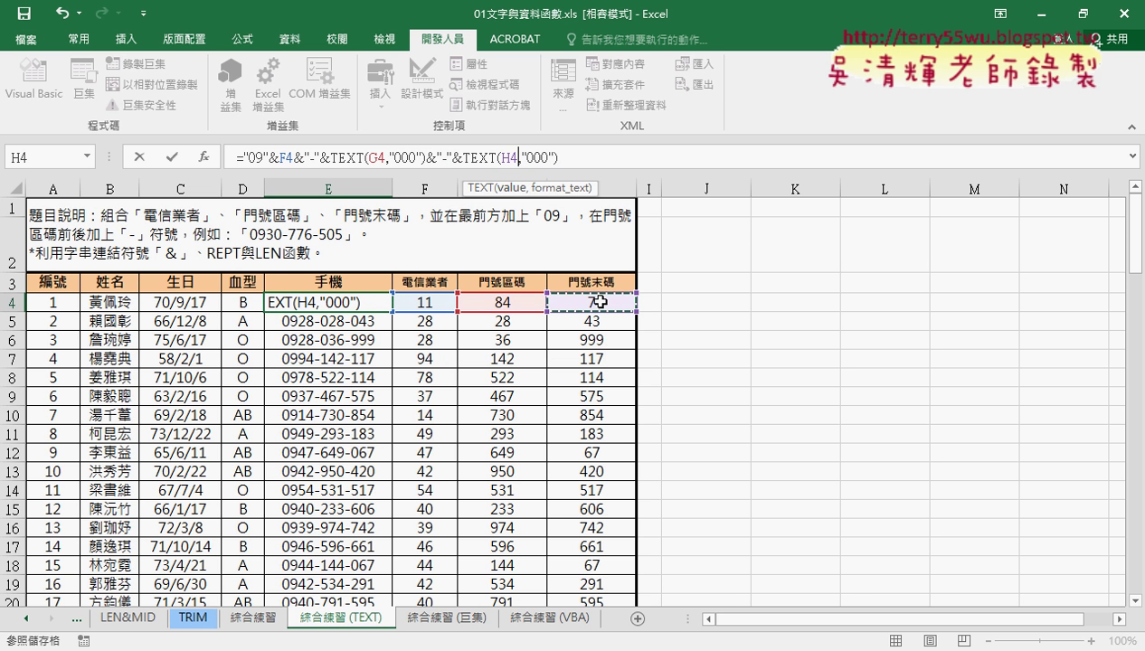
click(169, 156)
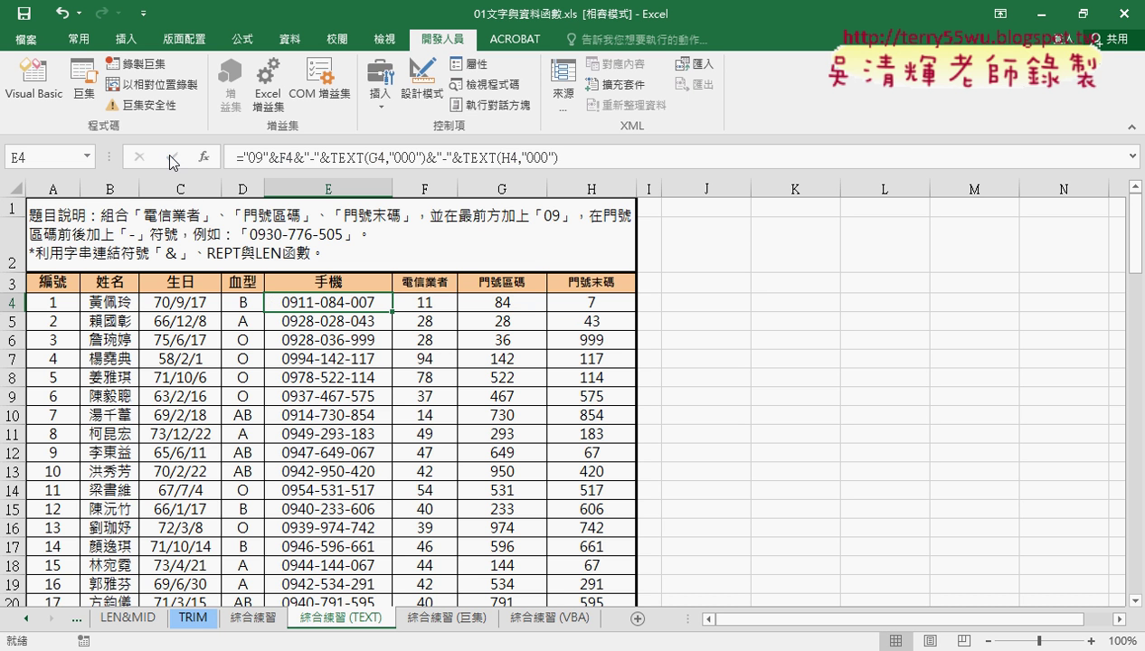
double_click(392, 311)
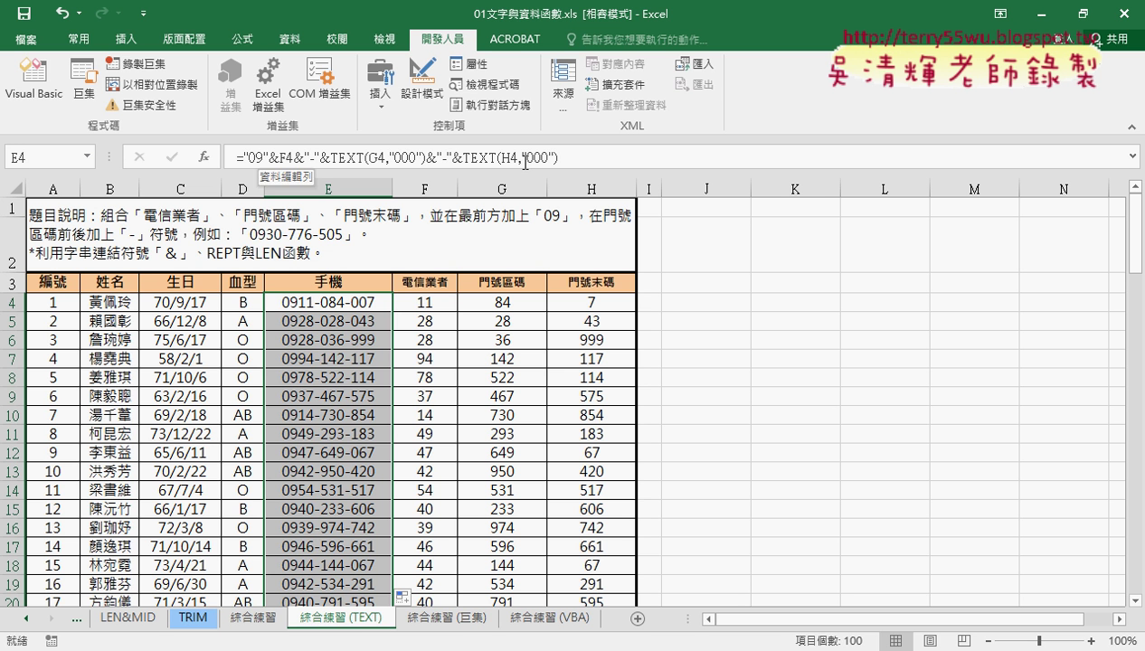
On 綜合練習 (巨集), run the 手機號碼串接 and 手機號碼清除 macros twice each
click(451, 623)
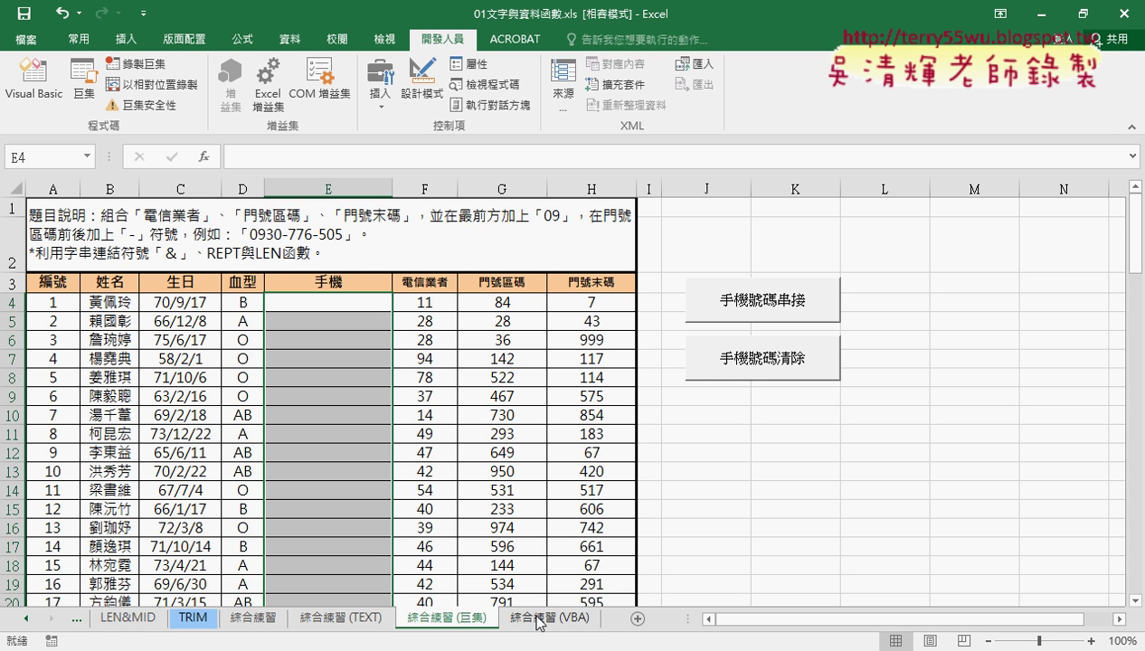
click(538, 619)
click(469, 620)
click(548, 622)
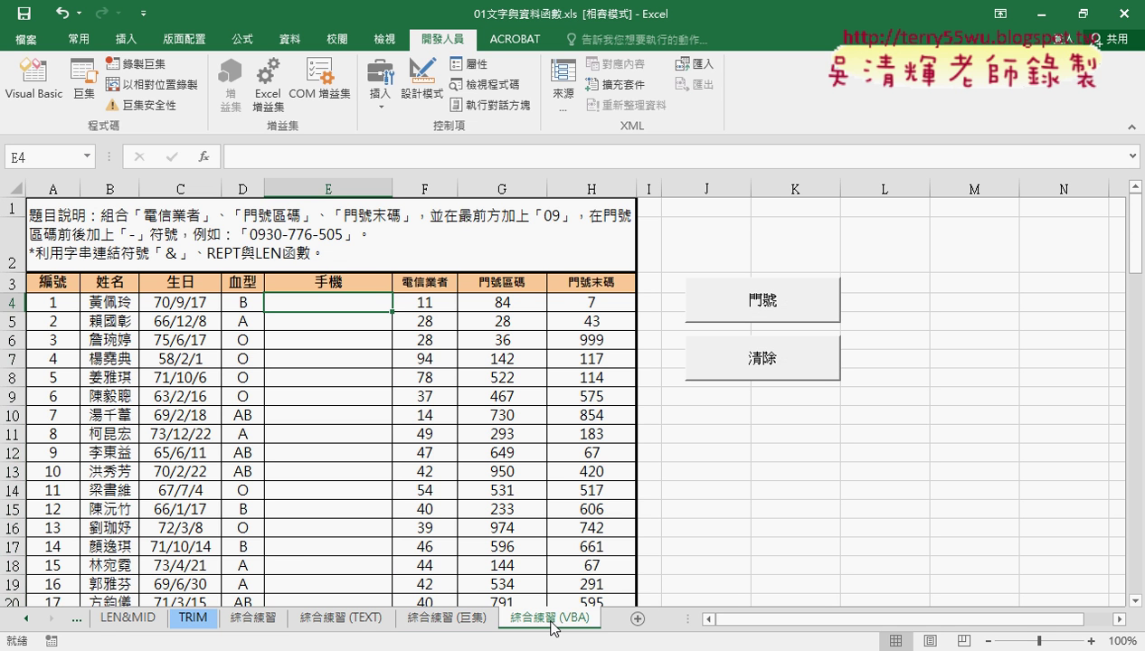
click(439, 621)
click(818, 450)
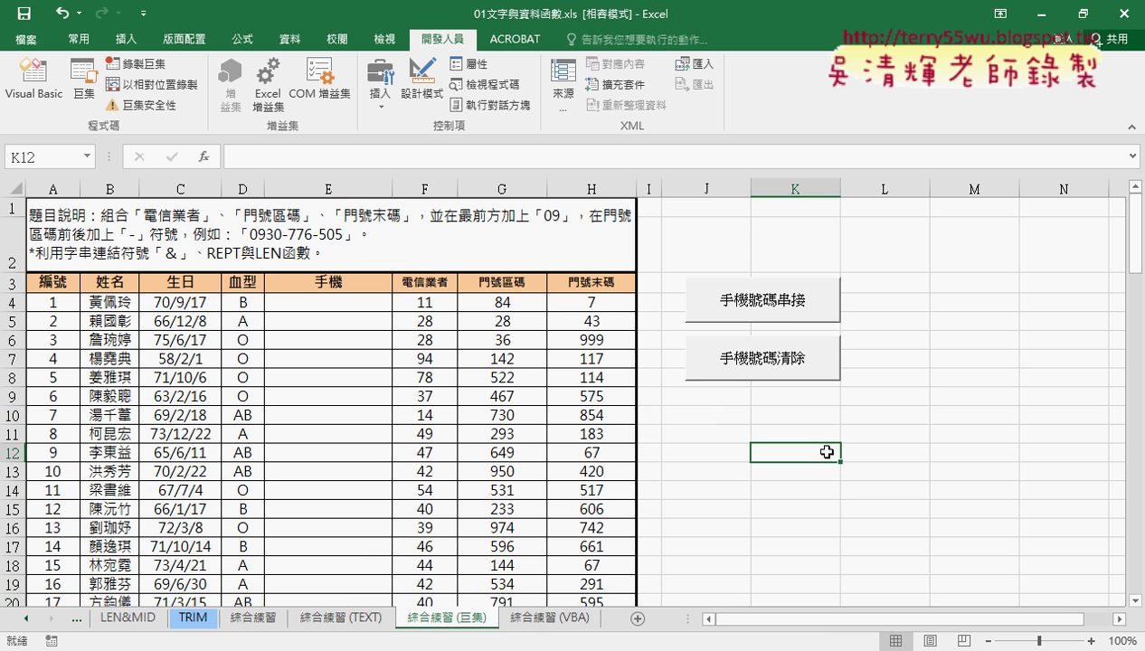
click(784, 308)
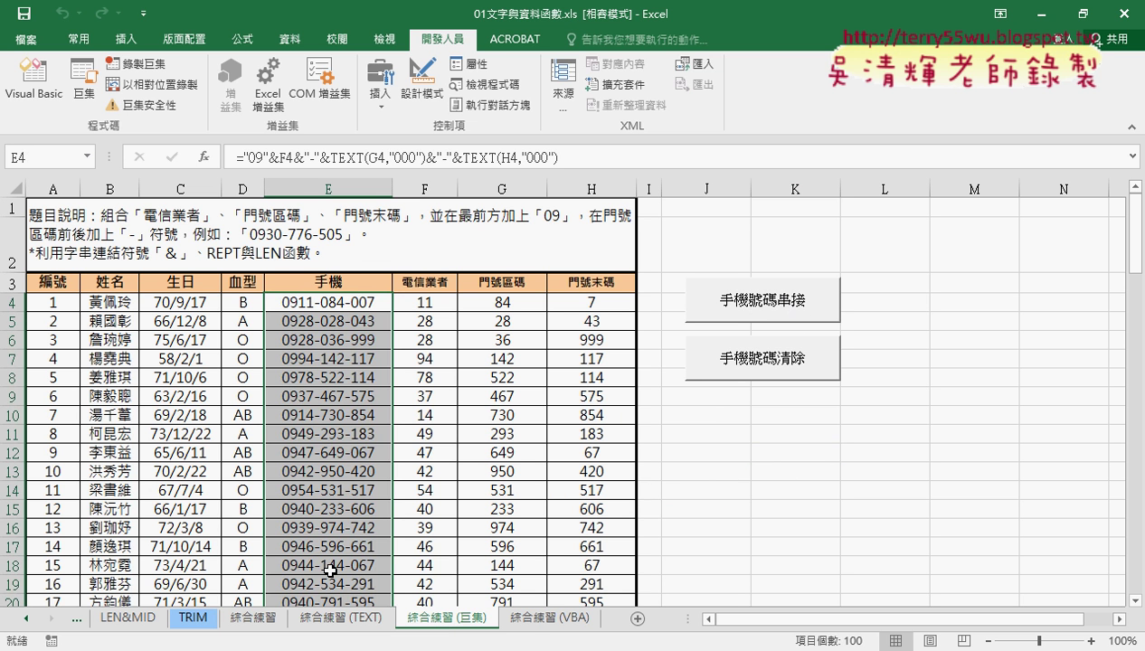
click(784, 370)
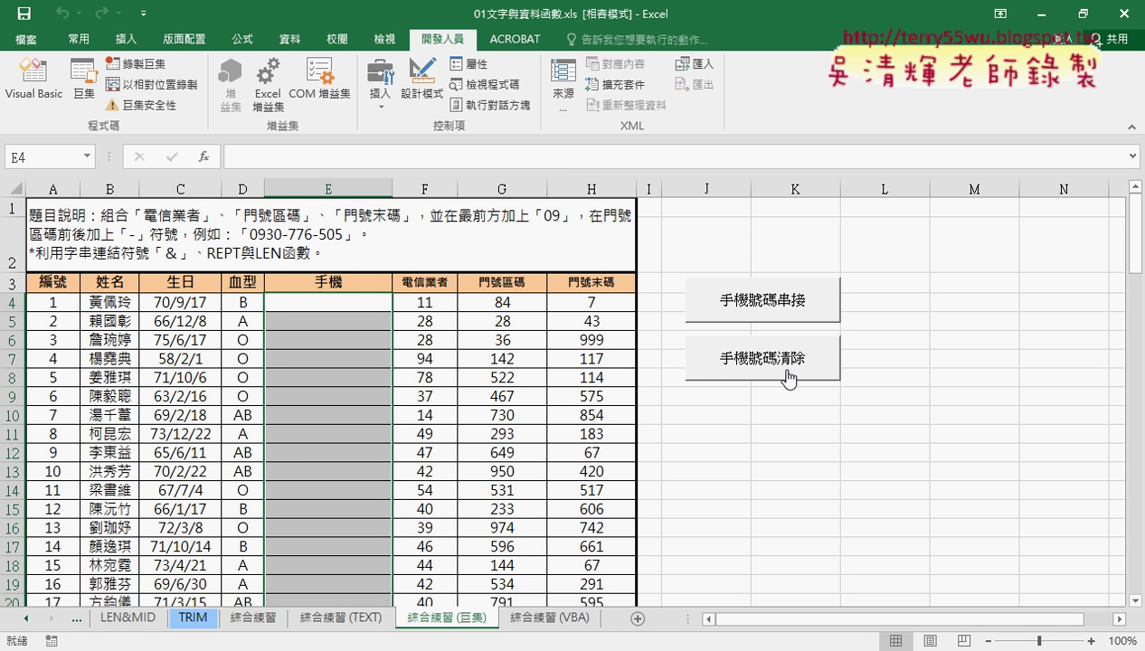
click(779, 307)
click(773, 354)
On 綜合練習 (VBA), test 門號 and 清除, ending with the 手機 column filled
click(561, 620)
click(776, 304)
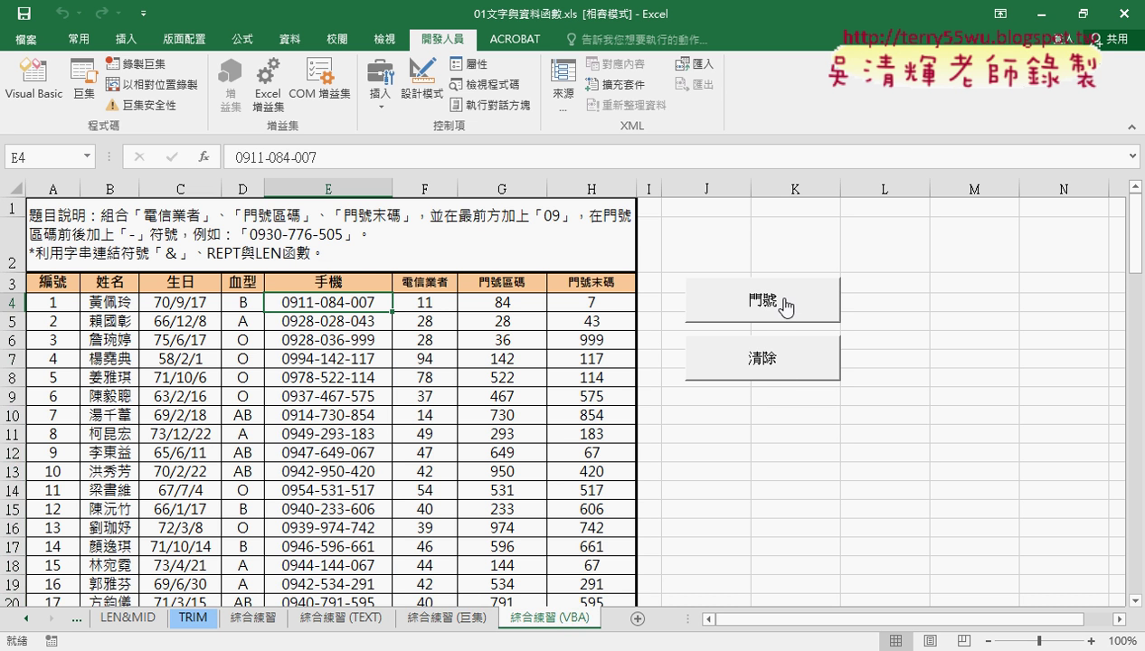
click(789, 362)
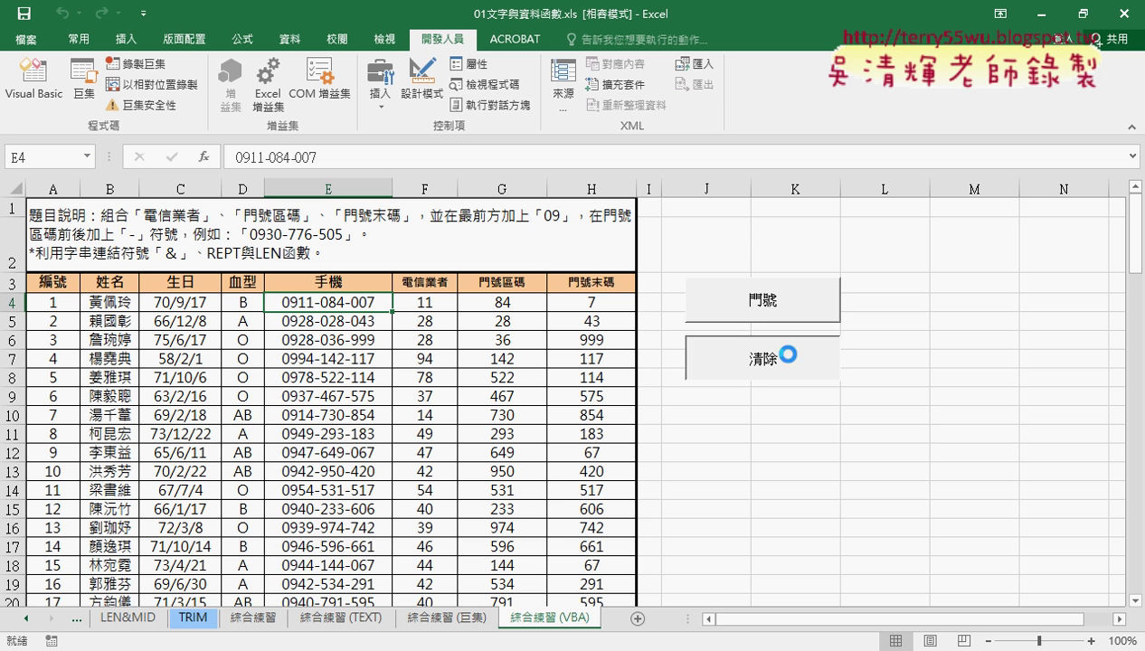
click(793, 307)
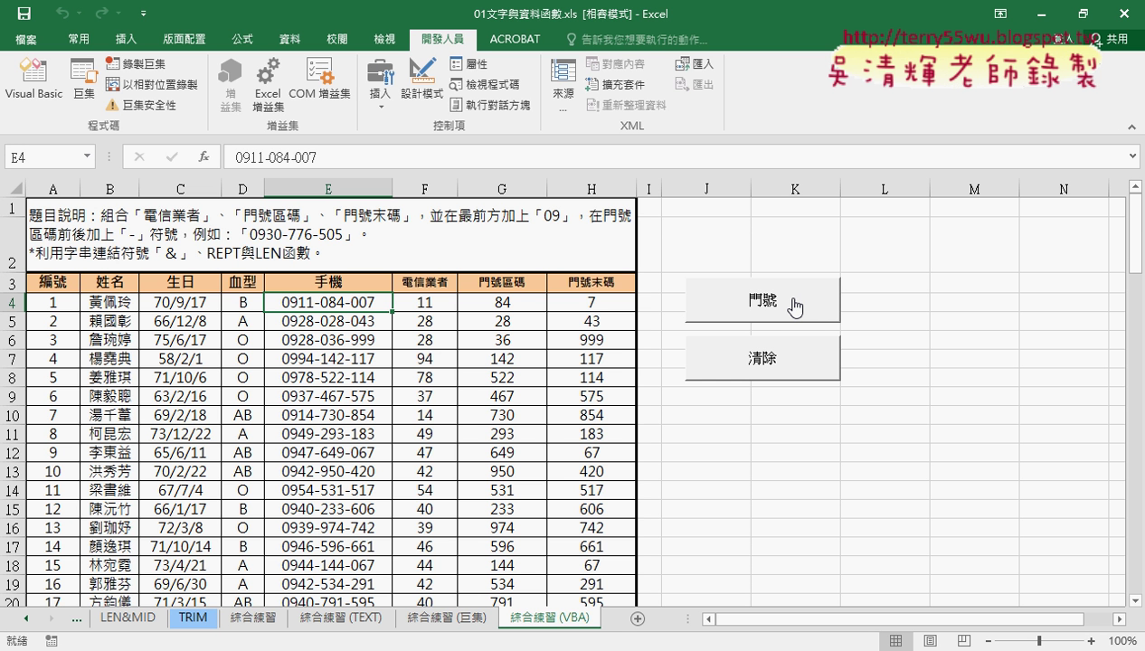
Clear the 手機 column and choose the user-defined 手機 function for E4
click(761, 360)
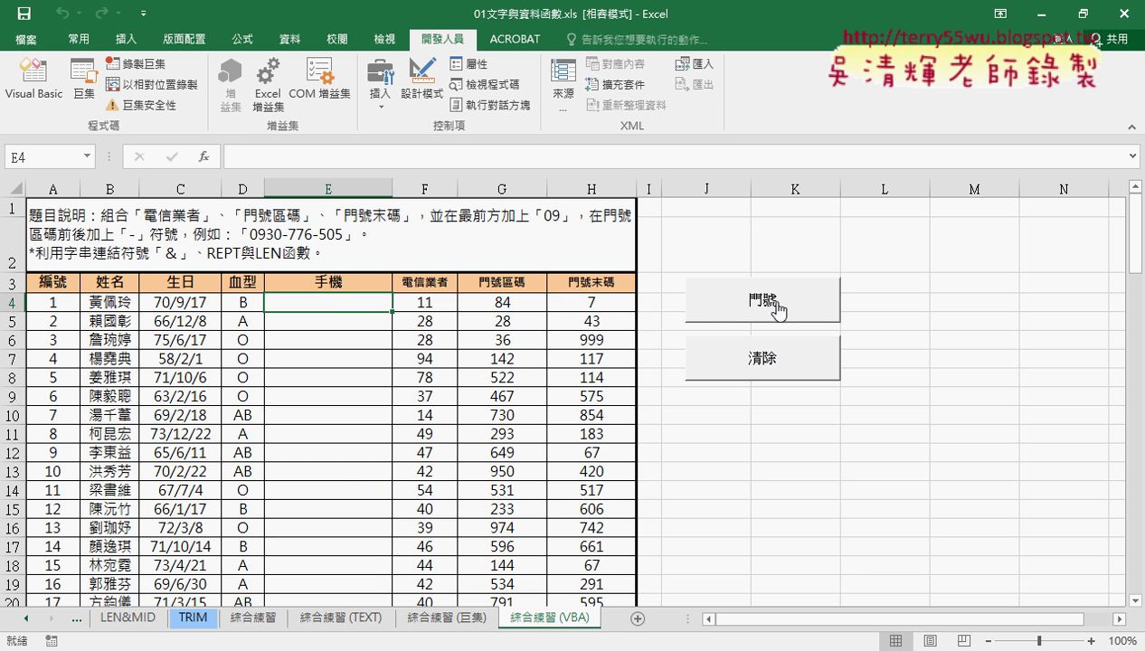
click(206, 156)
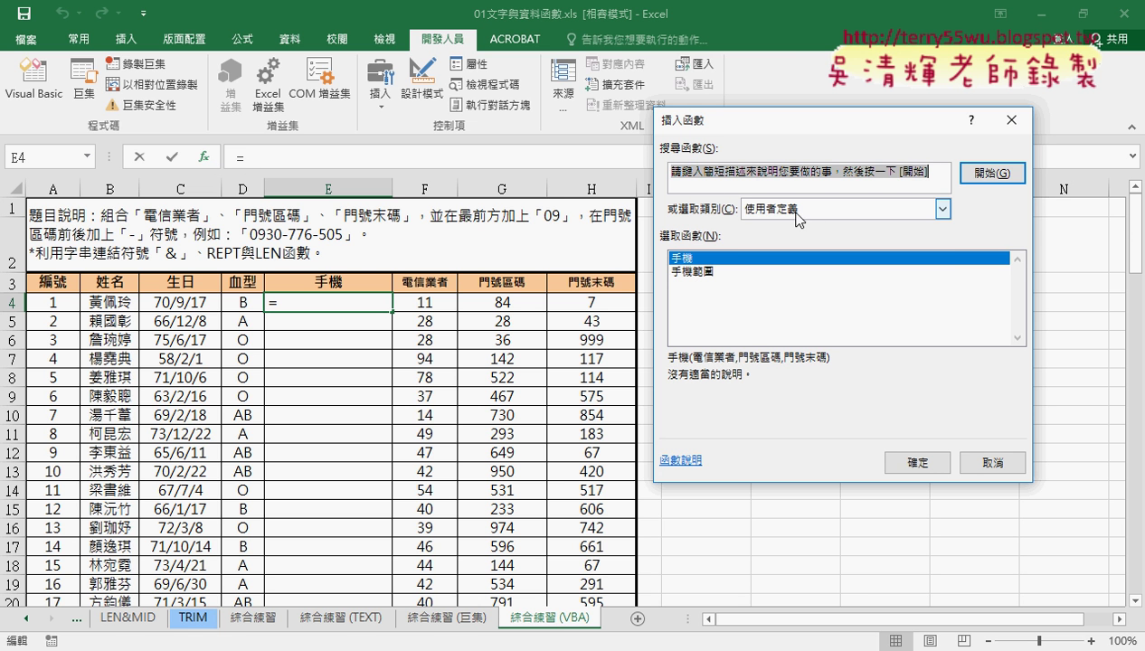
click(805, 214)
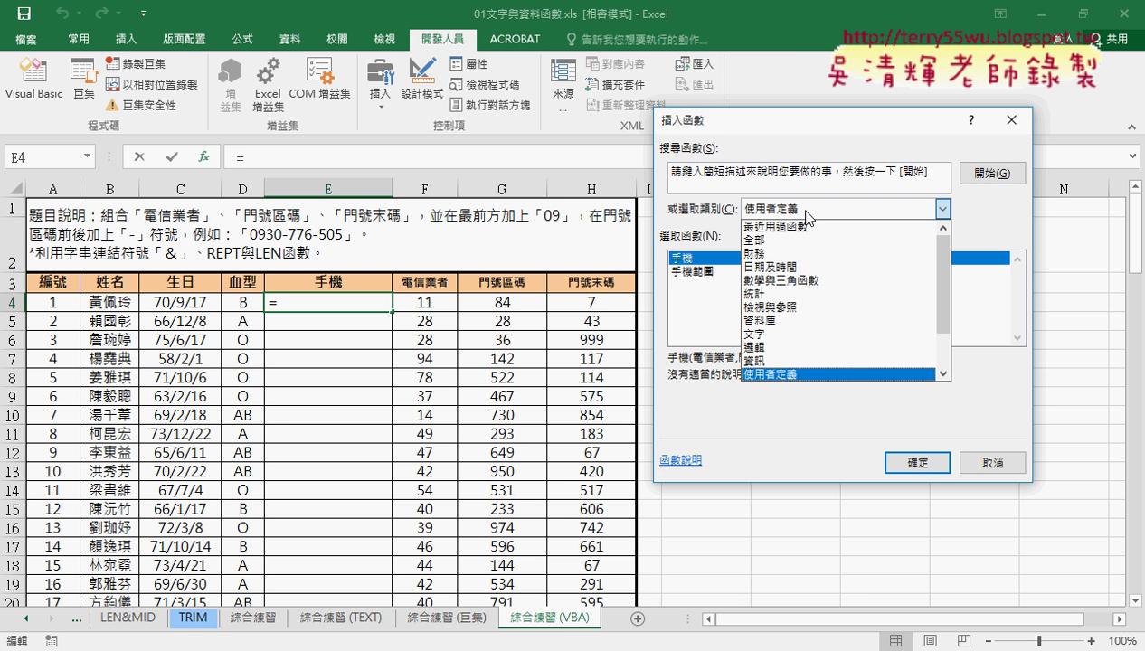
click(765, 372)
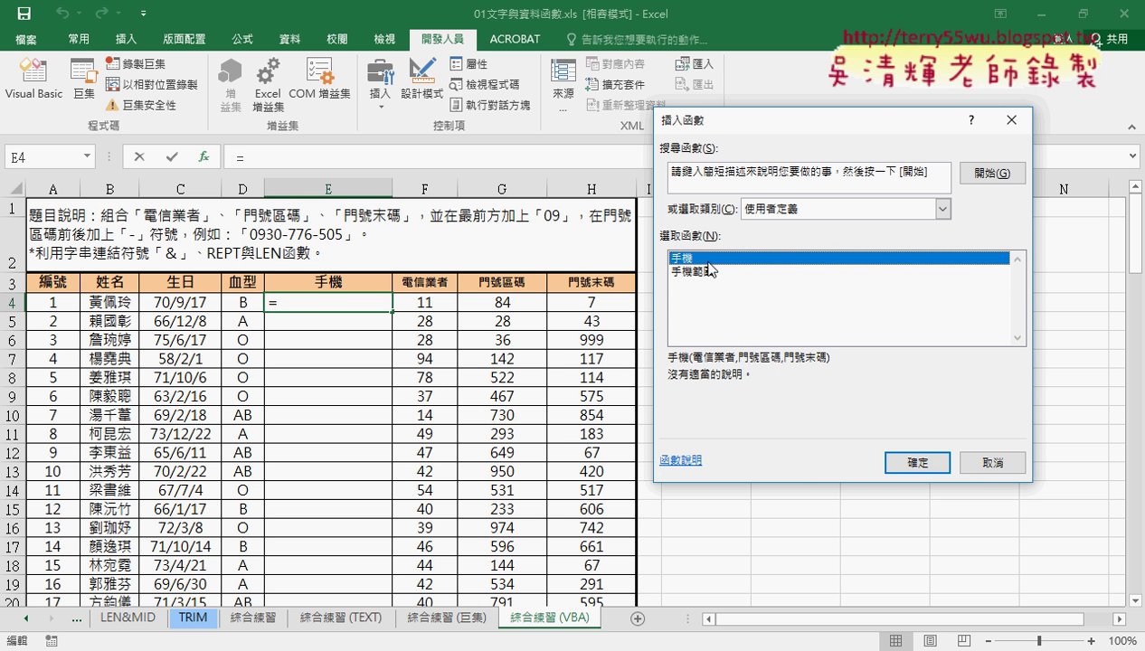
click(910, 464)
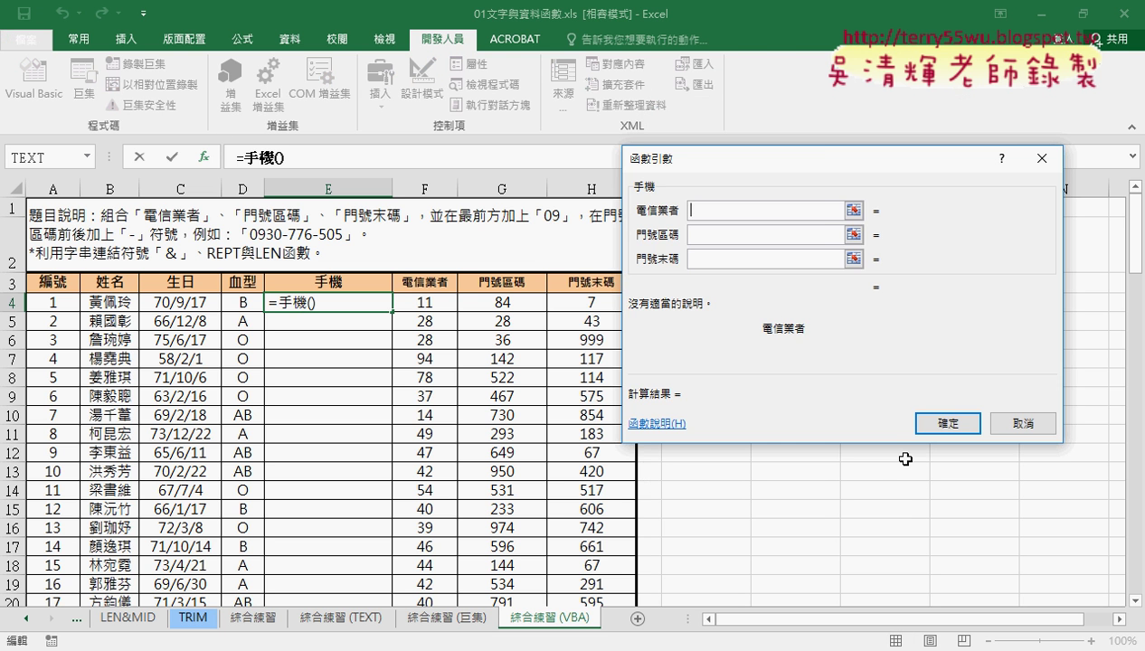
drag(893, 184, 904, 184)
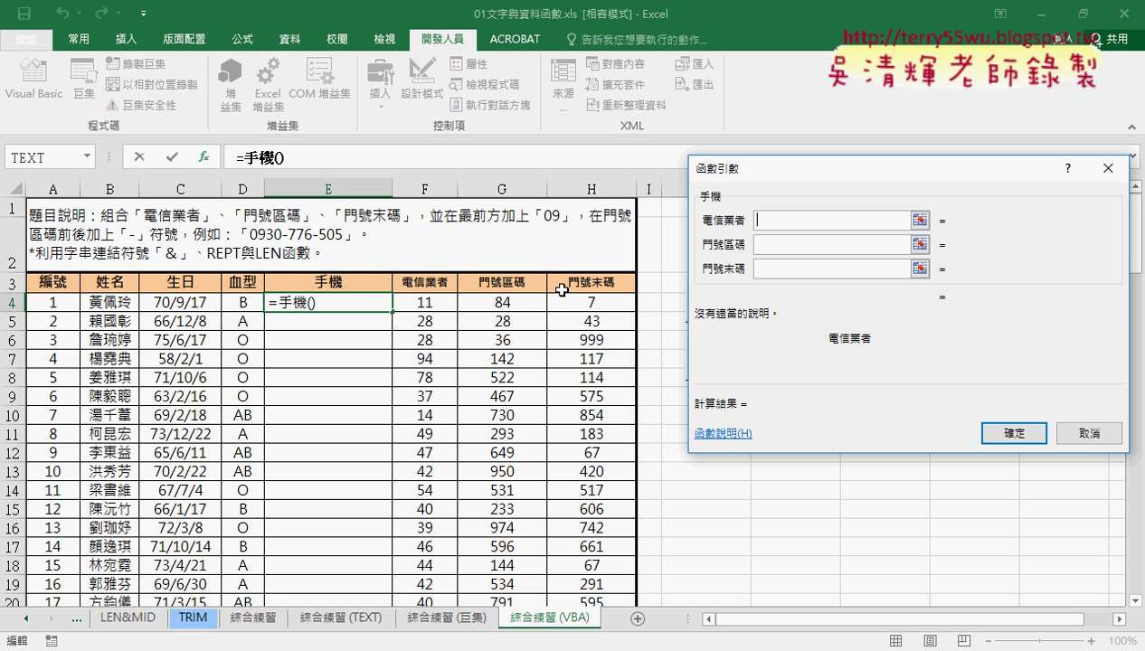
click(442, 303)
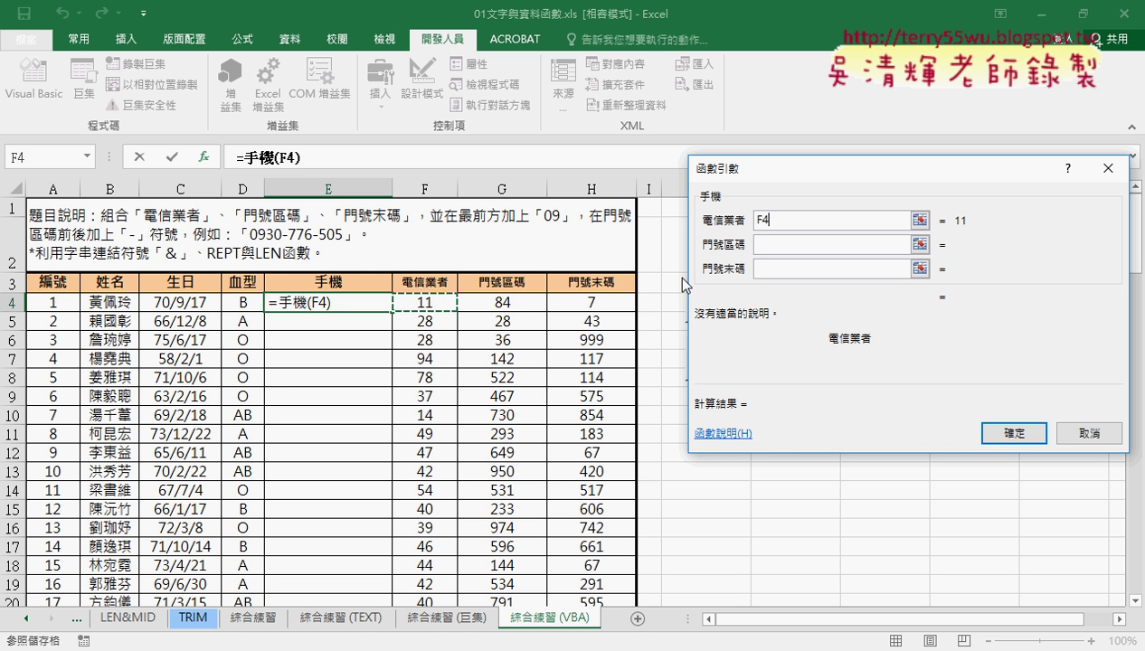
click(902, 244)
click(515, 302)
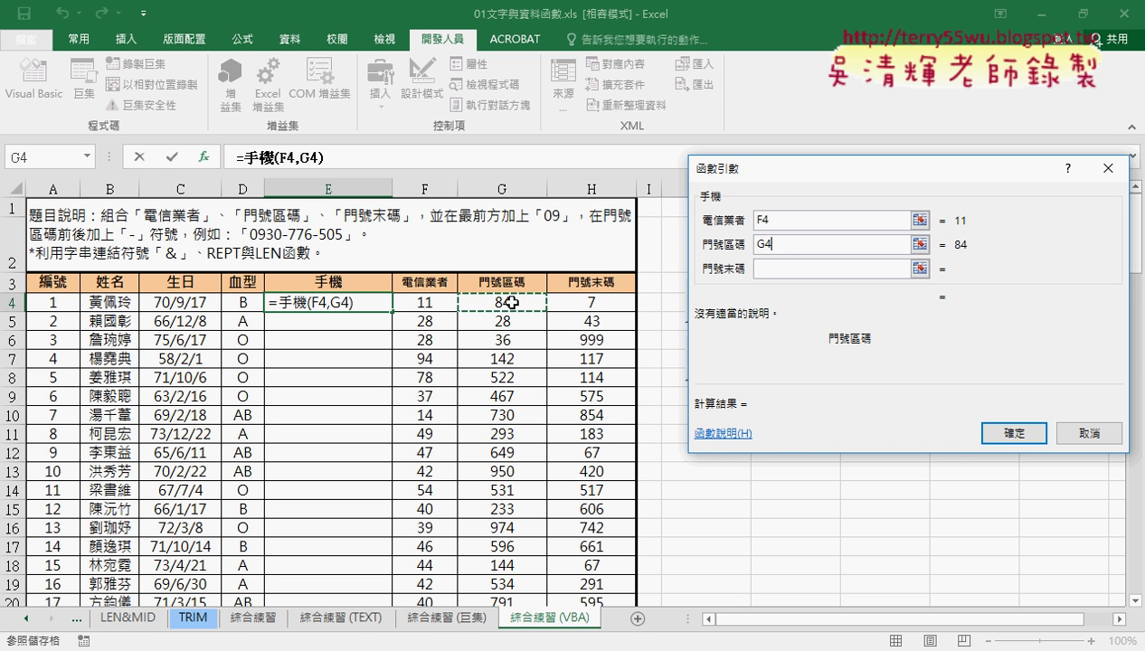
click(904, 268)
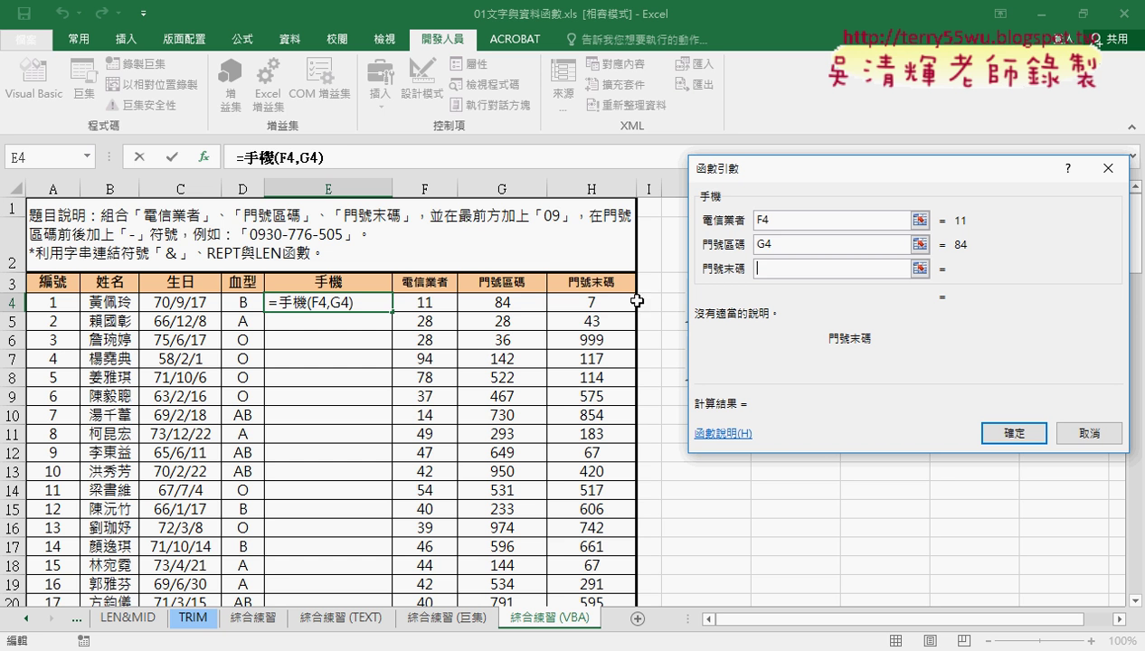
click(577, 302)
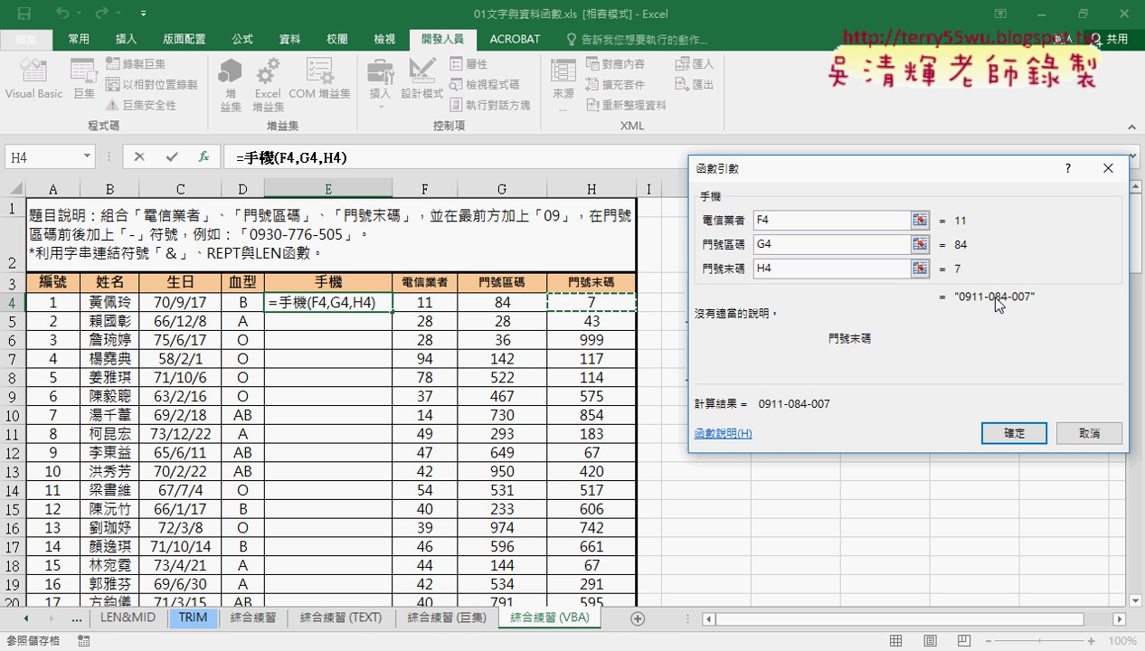
click(1002, 437)
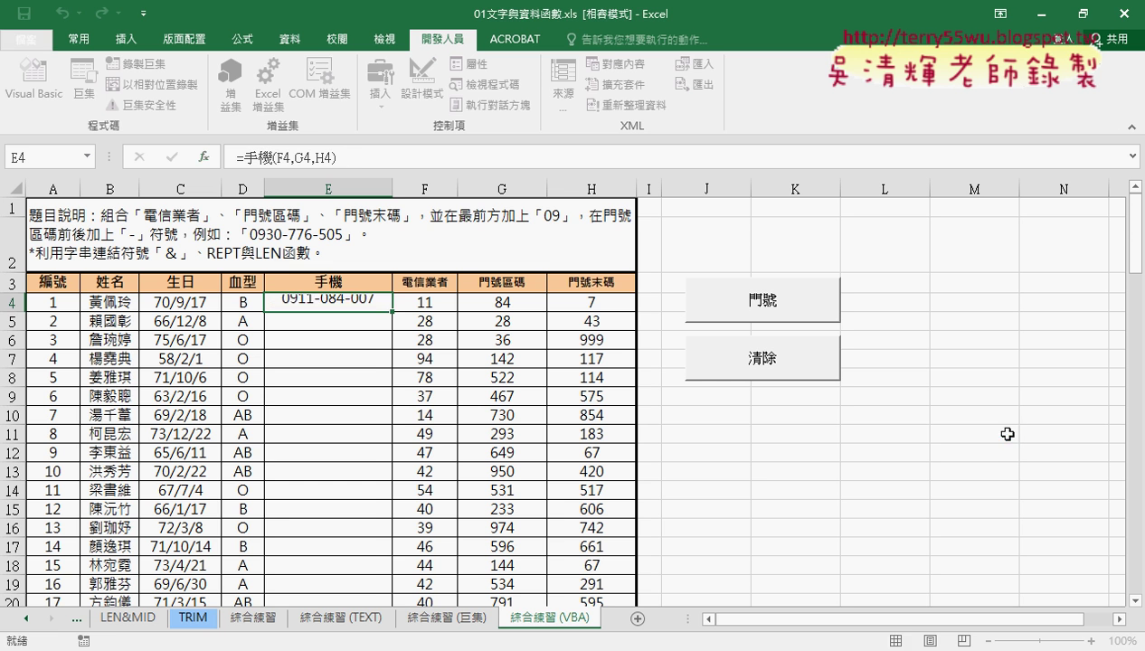
Fill =手機(F4,G4,H4) down, review its arguments unchanged, then clear the 手機 column
double_click(392, 312)
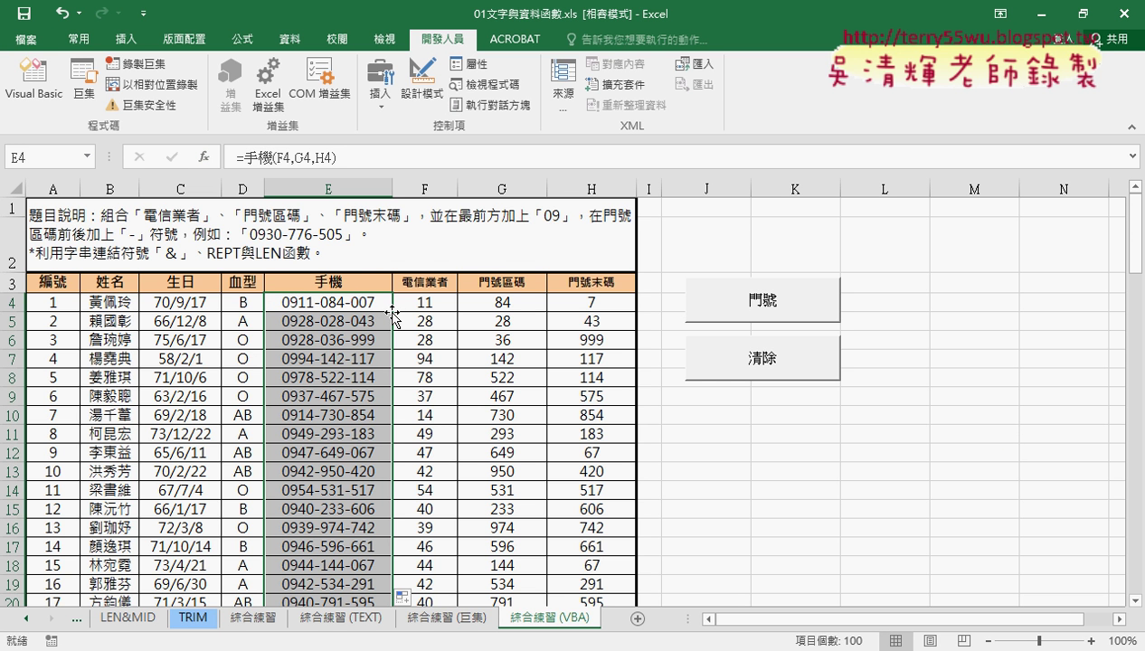
click(257, 157)
click(205, 158)
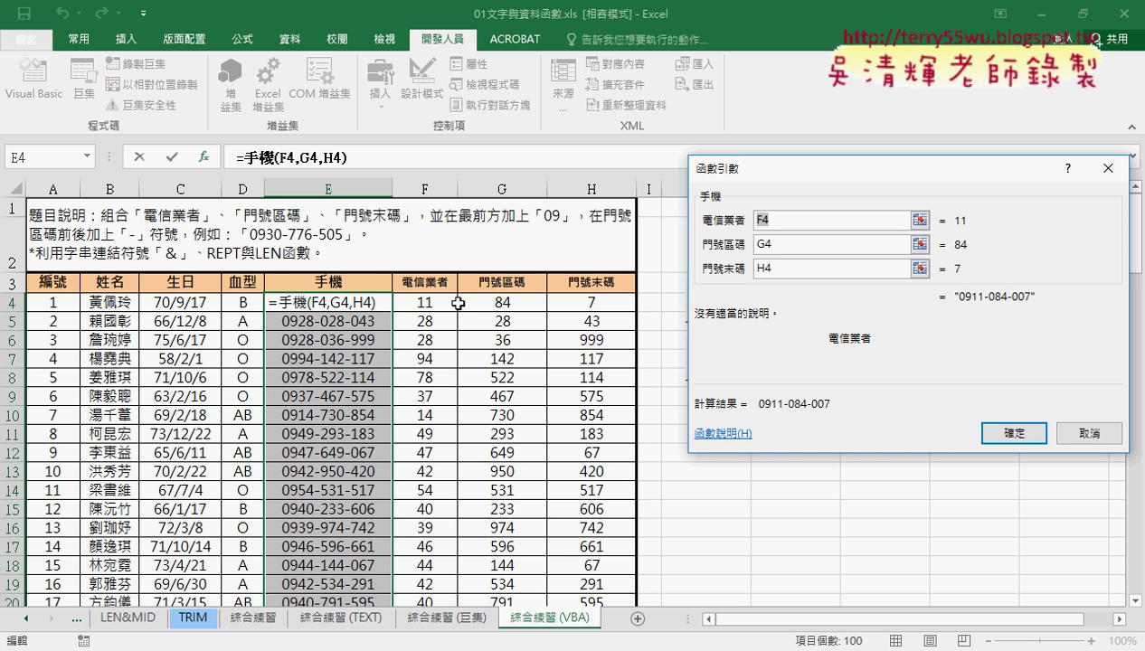
click(1090, 434)
click(680, 357)
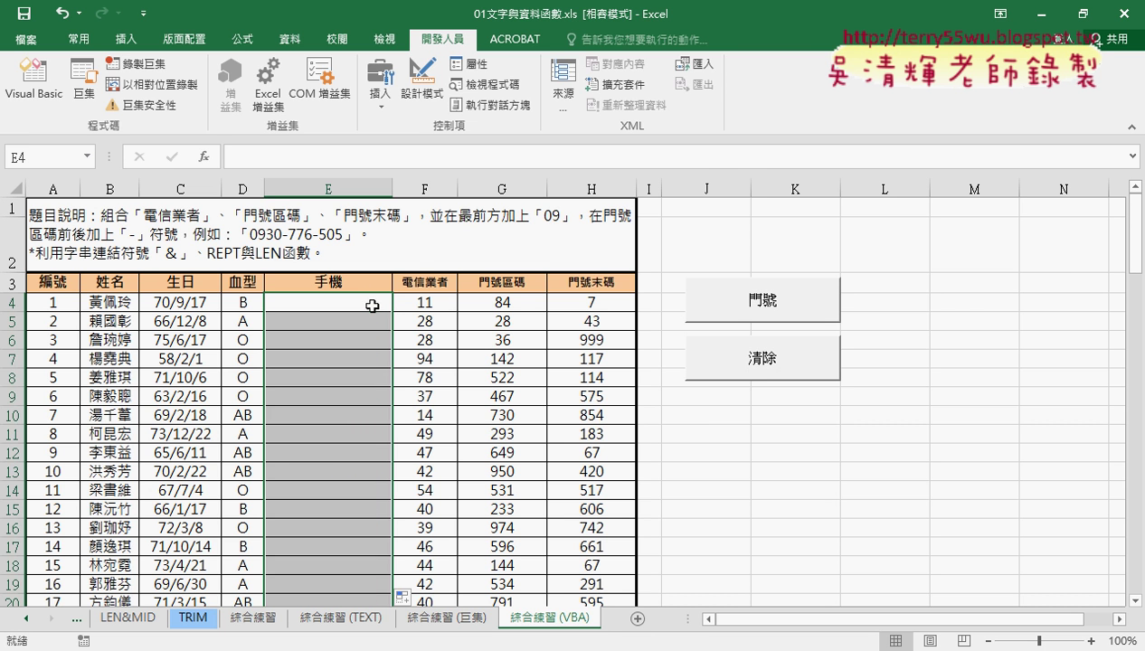
Enter =手機範圍(F4:H4) in E4 from the user-defined functions
click(204, 159)
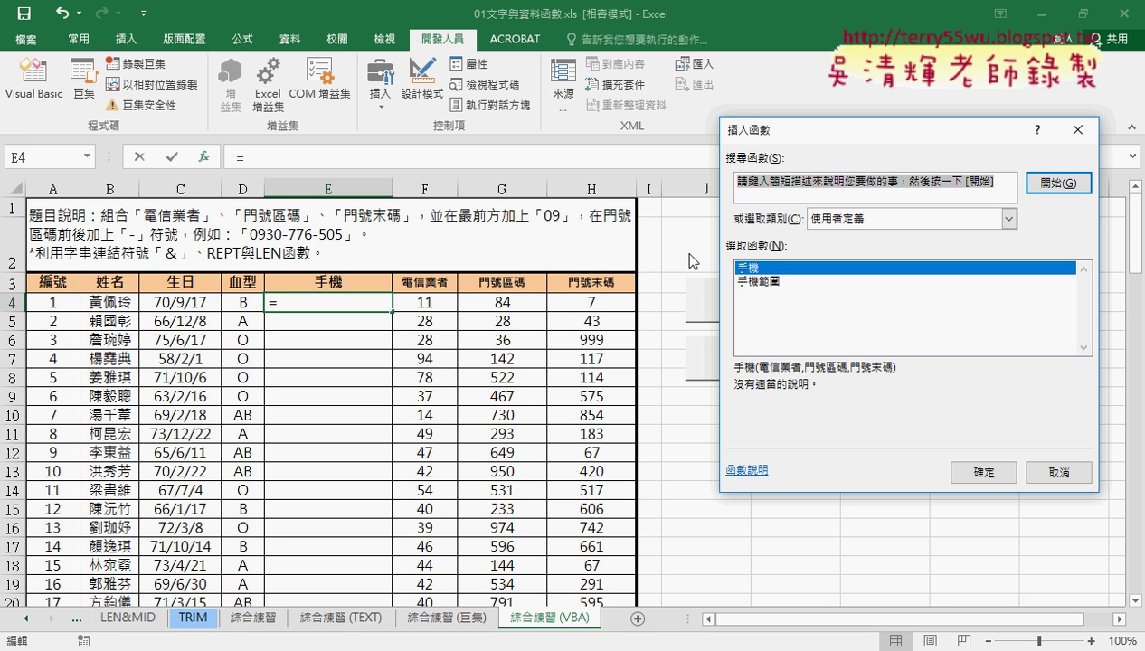
click(765, 282)
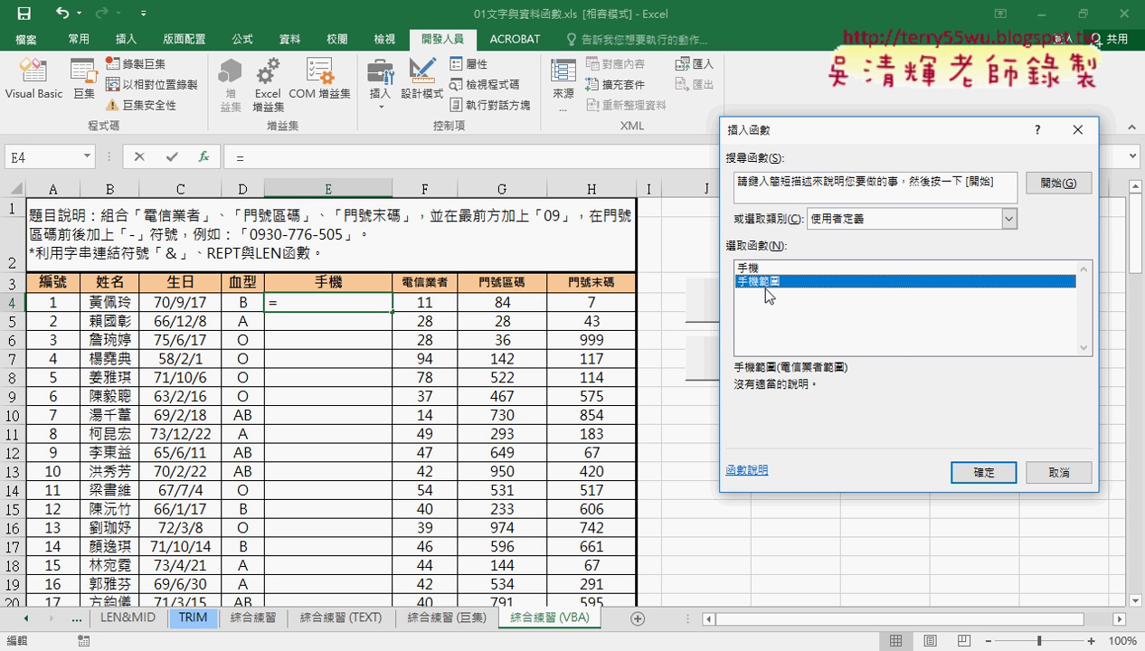
click(993, 472)
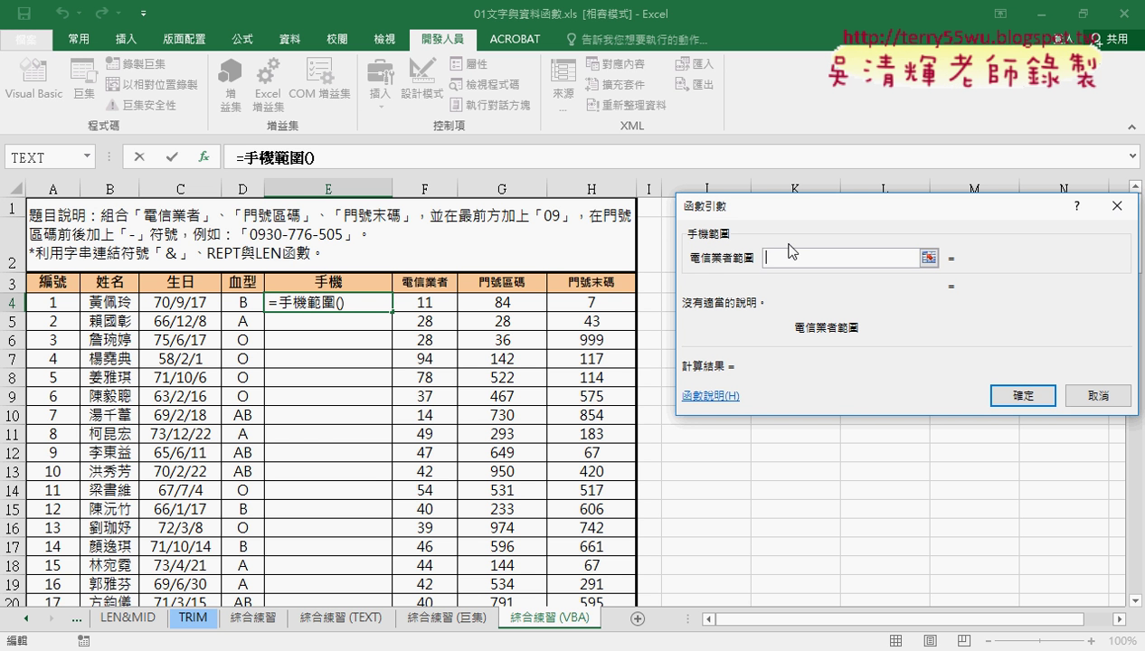
drag(422, 300, 625, 308)
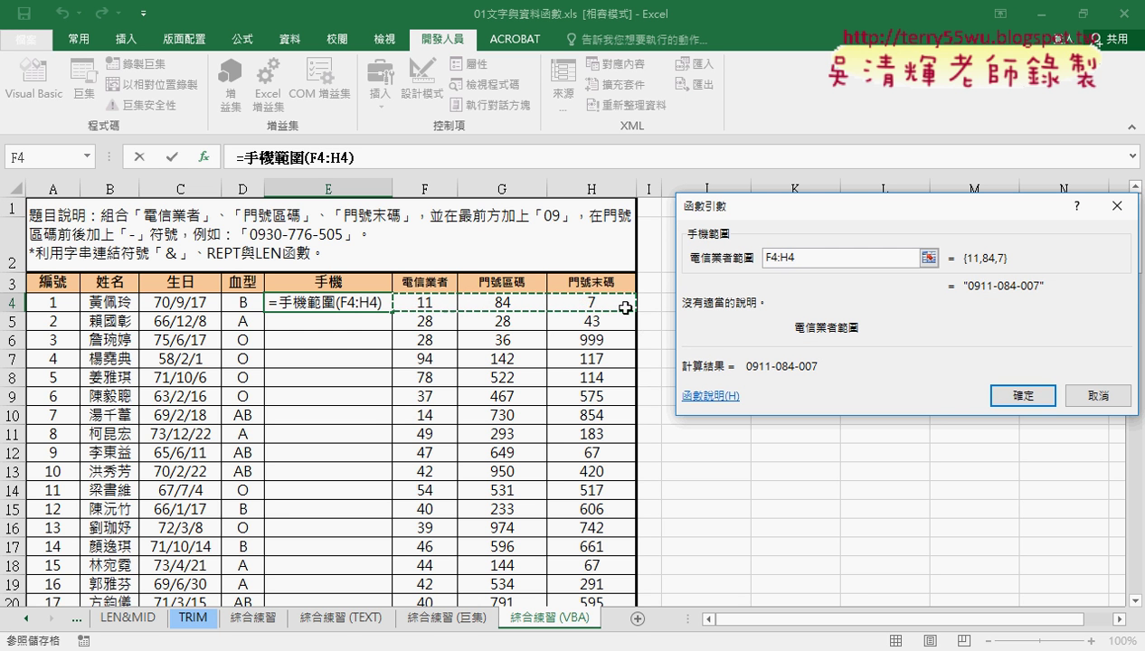
click(1019, 392)
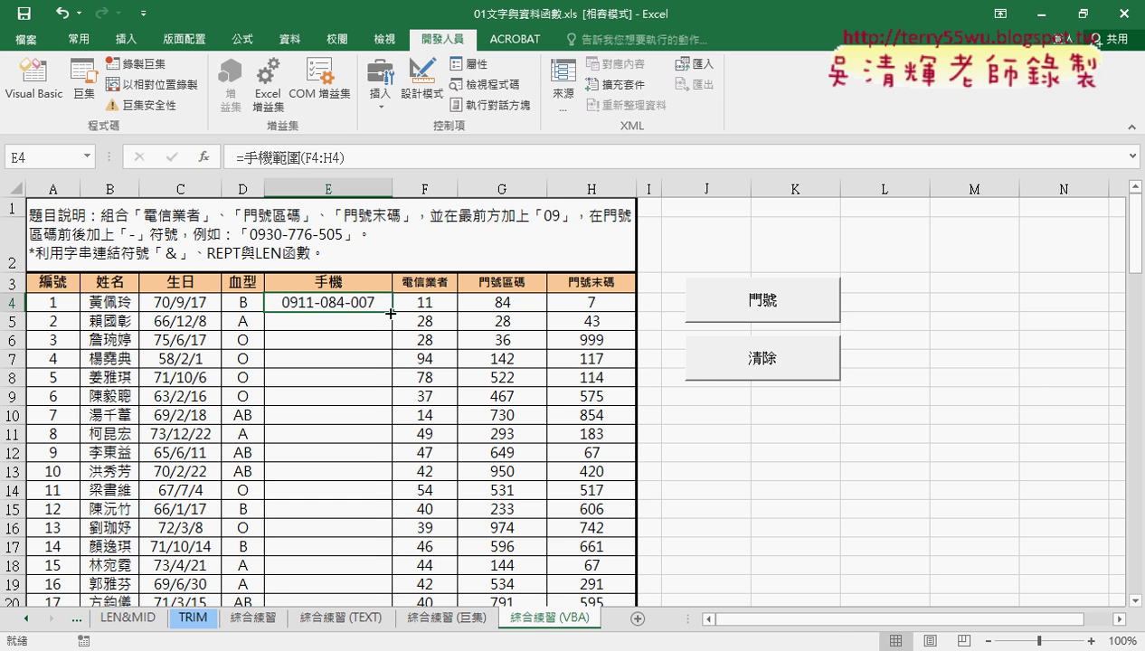
Fill 手機範圍 down, test the 清除 and 門號 buttons, then clear and select E4
double_click(391, 309)
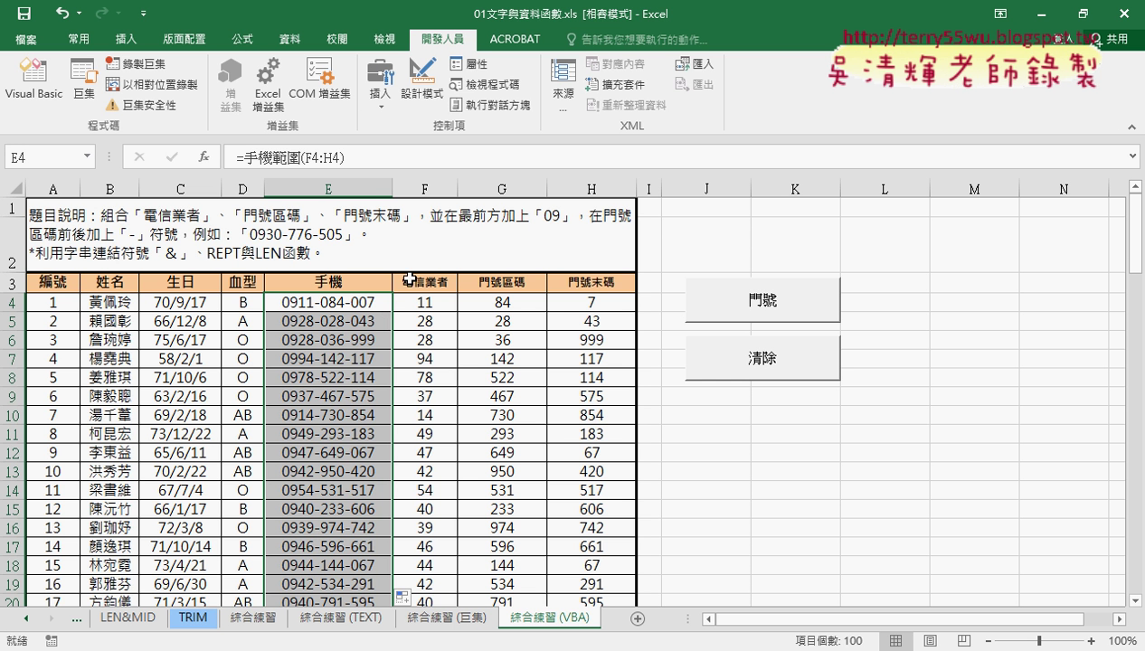
click(459, 619)
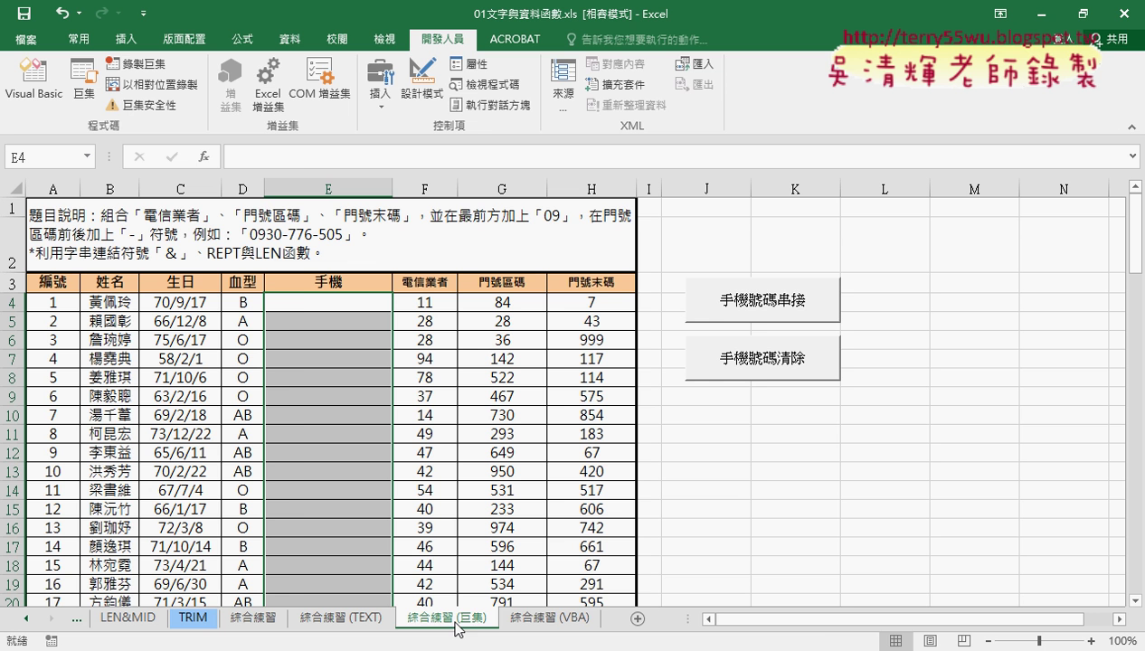
click(543, 617)
click(758, 372)
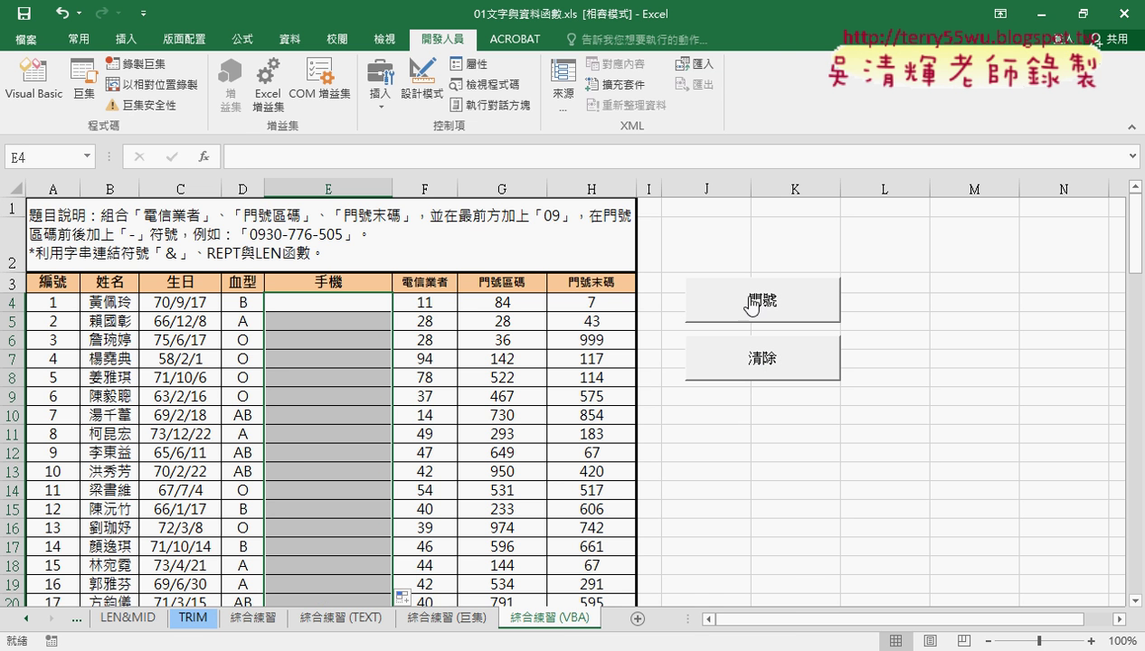
click(759, 302)
click(767, 353)
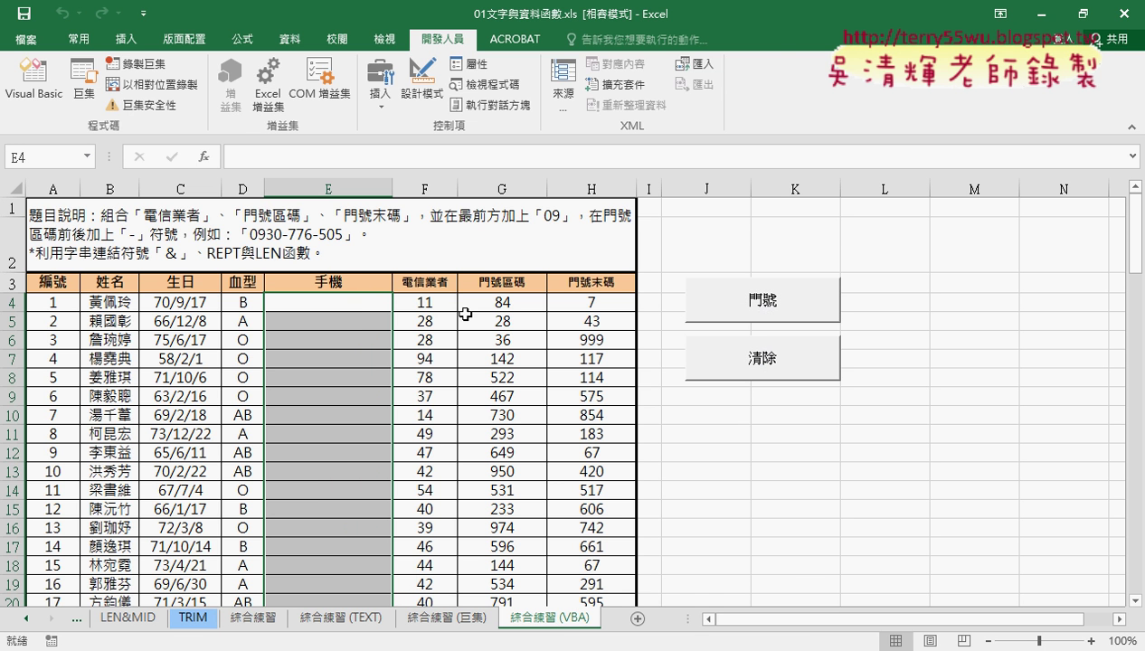
click(349, 299)
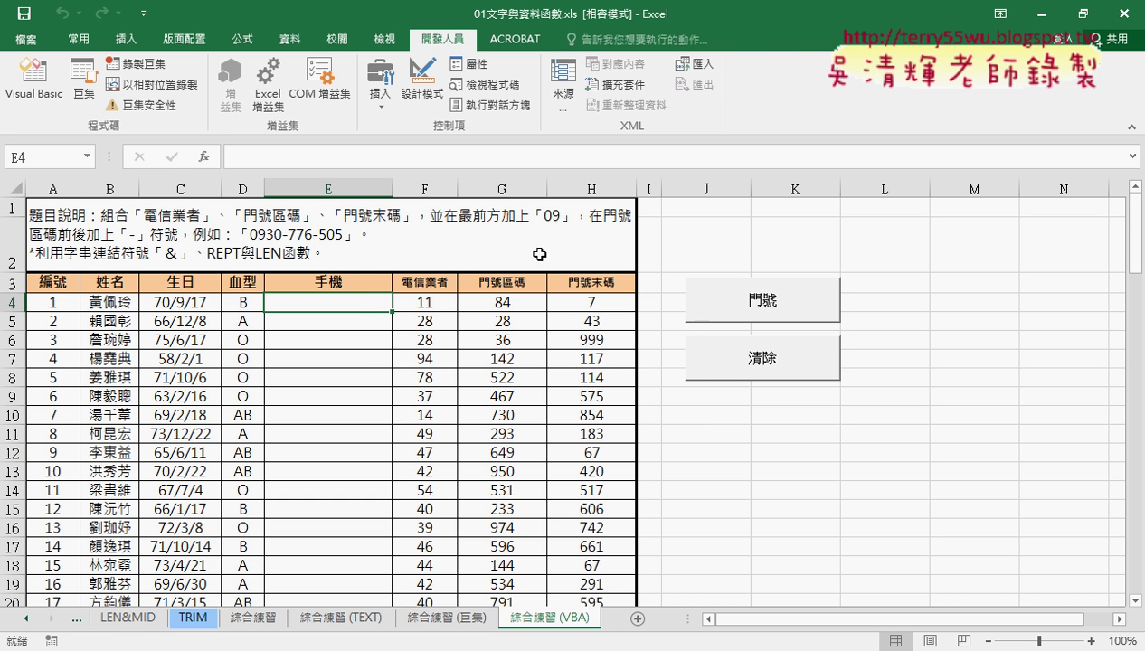
Annotate the 使用者定義 category's 手機 functions in Insert Function, then cancel, leaving E4 empty
click(207, 160)
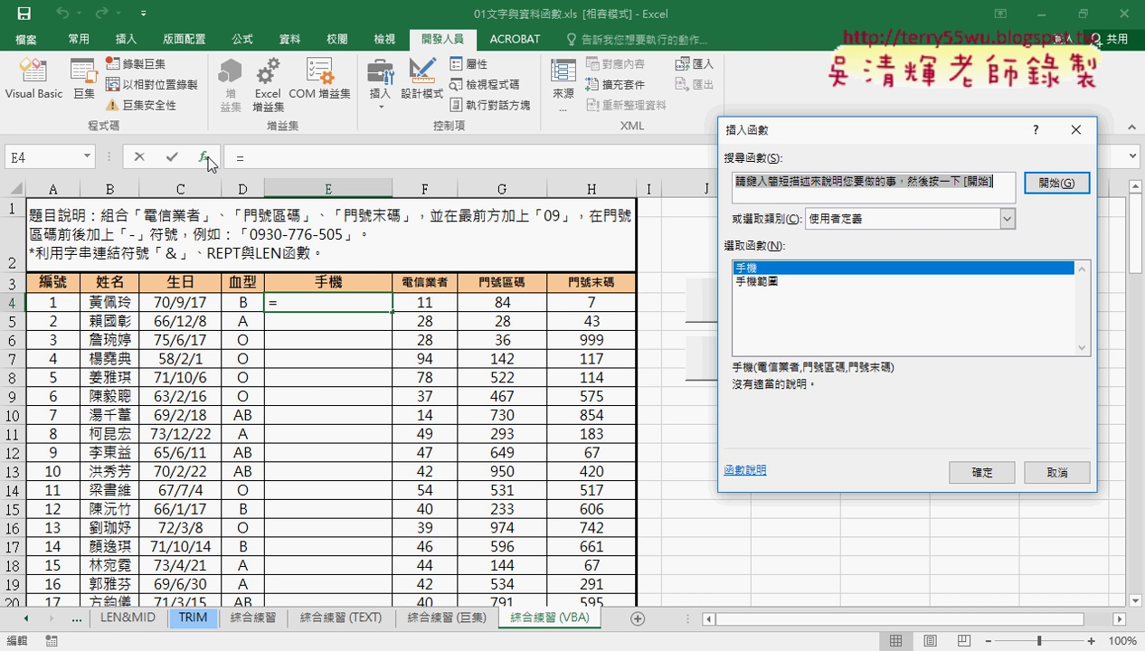
click(844, 222)
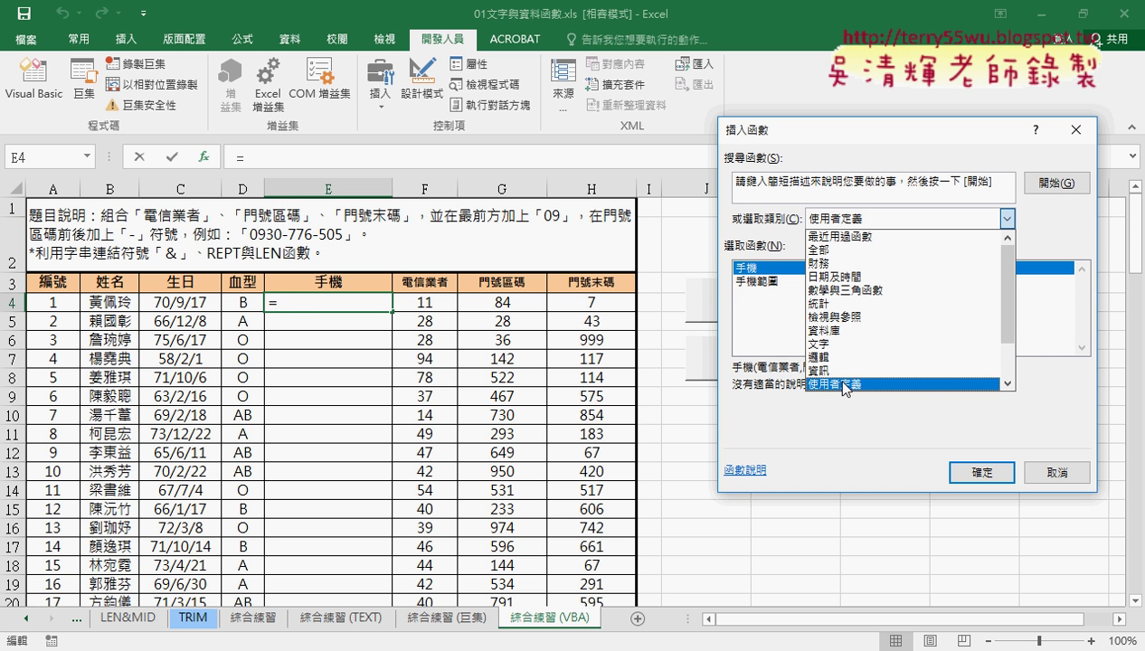
drag(843, 389, 854, 375)
mouse_move(859, 488)
mouse_down()
mouse_move(823, 426)
mouse_move(879, 423)
mouse_up()
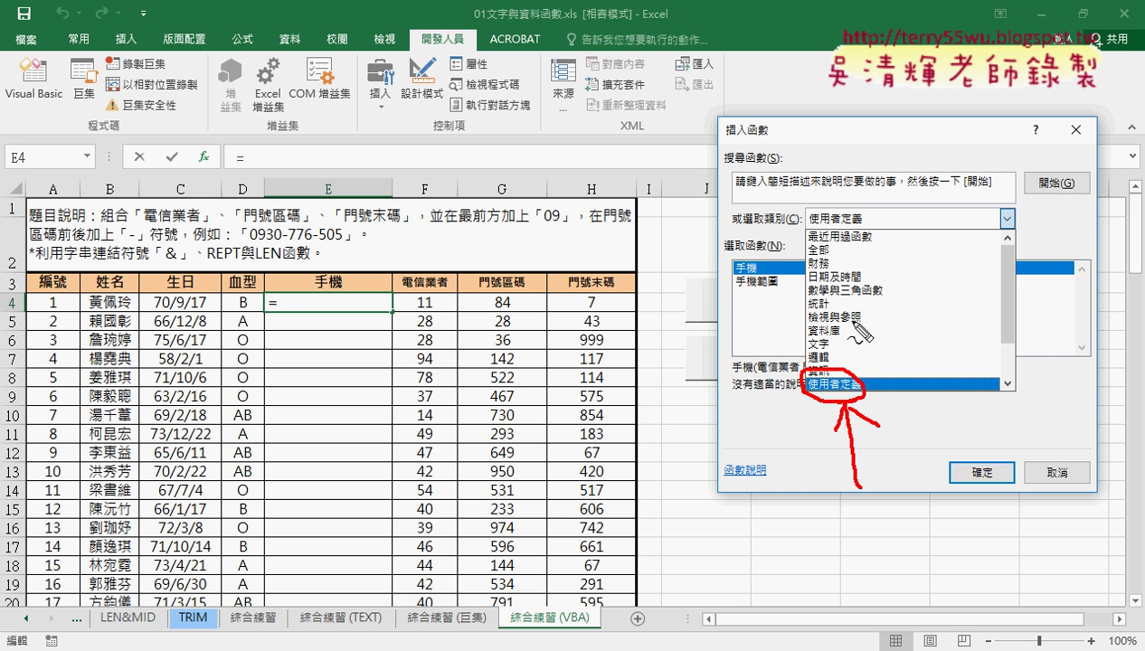
drag(775, 296, 783, 264)
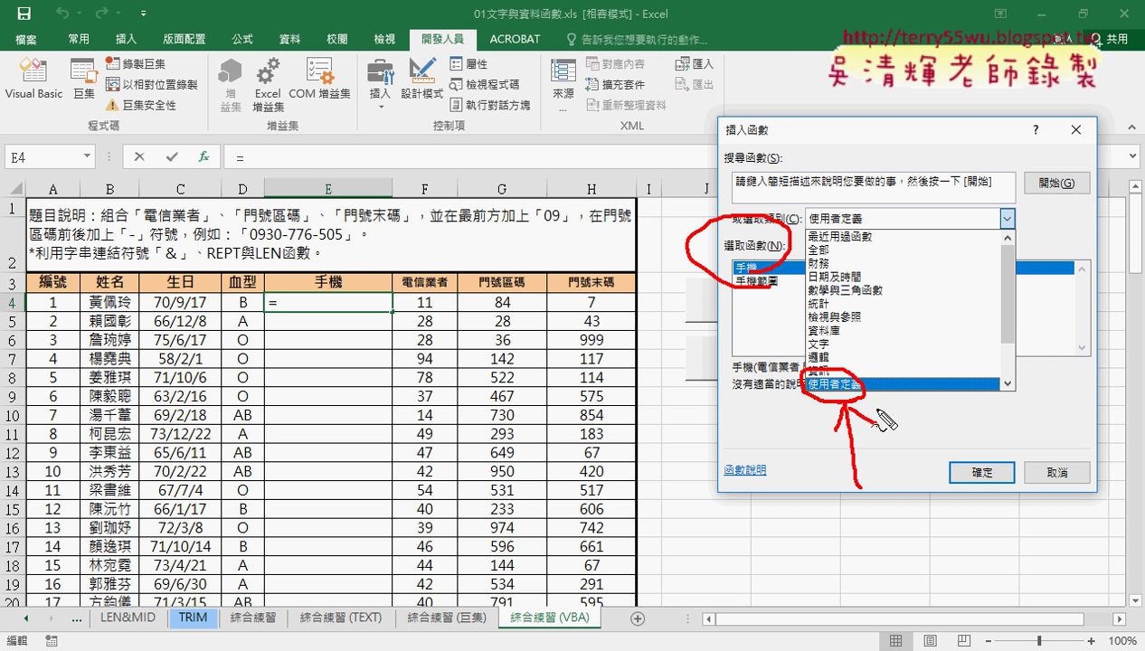
drag(395, 557, 409, 649)
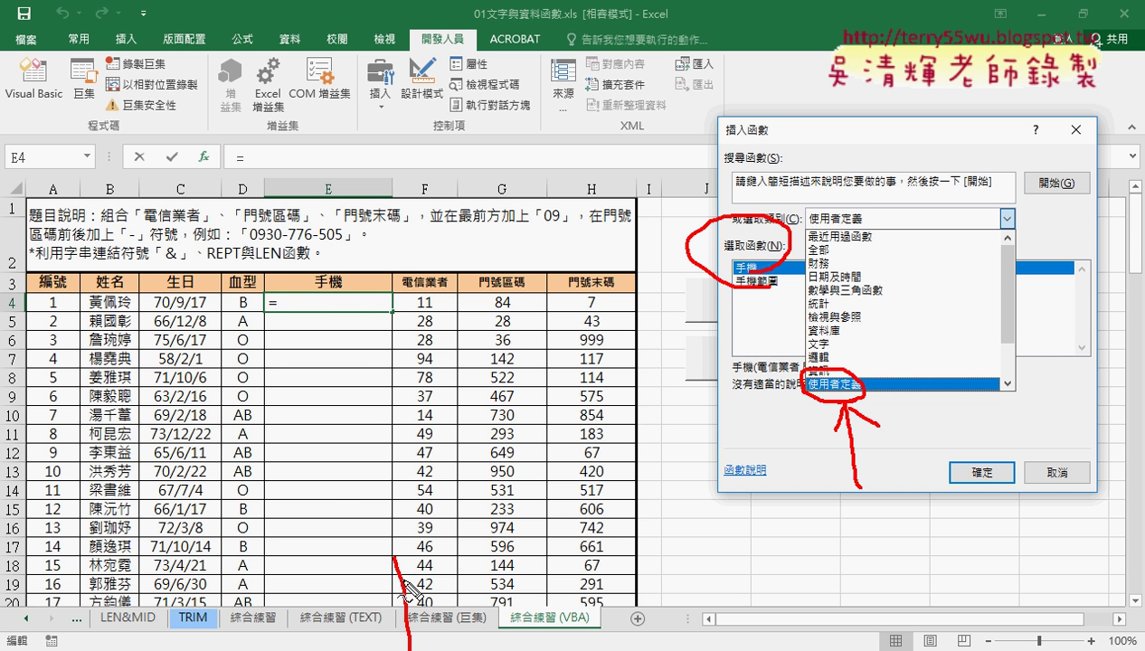
drag(402, 579, 466, 579)
mouse_move(442, 559)
mouse_down()
mouse_move(465, 577)
mouse_move(456, 590)
mouse_up()
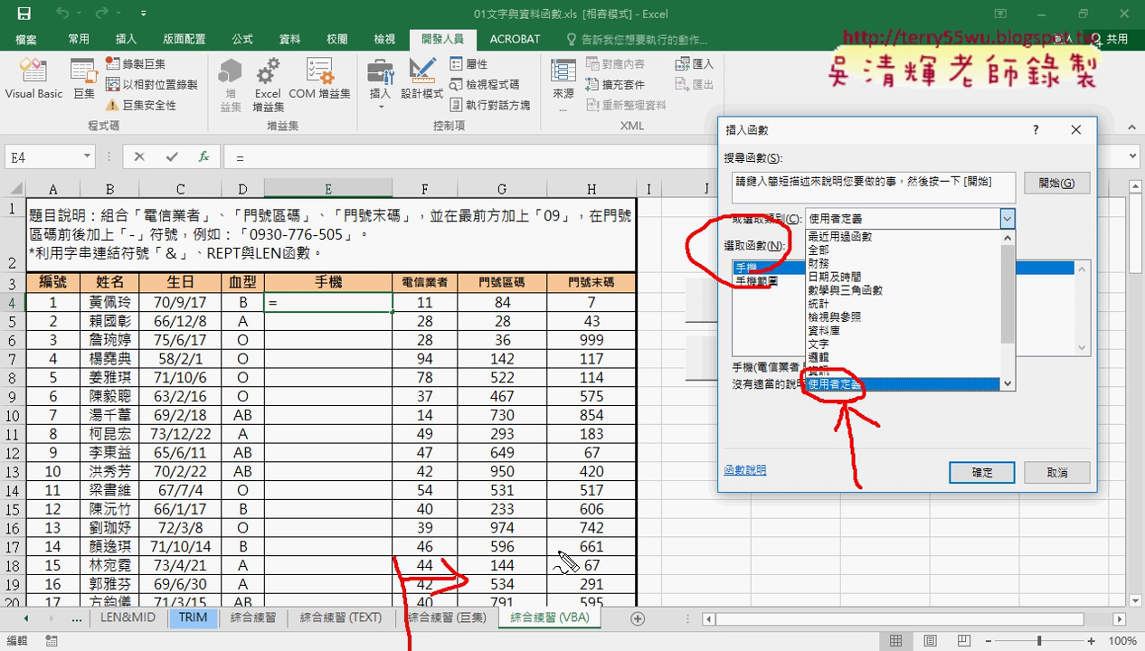
key(Escape)
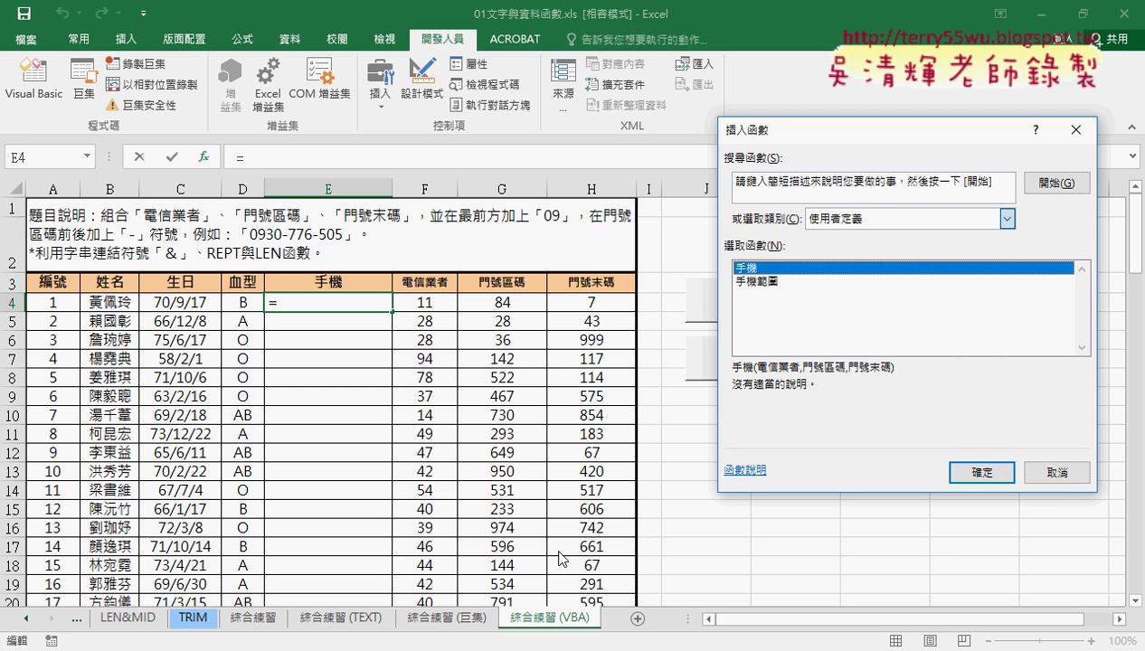
click(1056, 472)
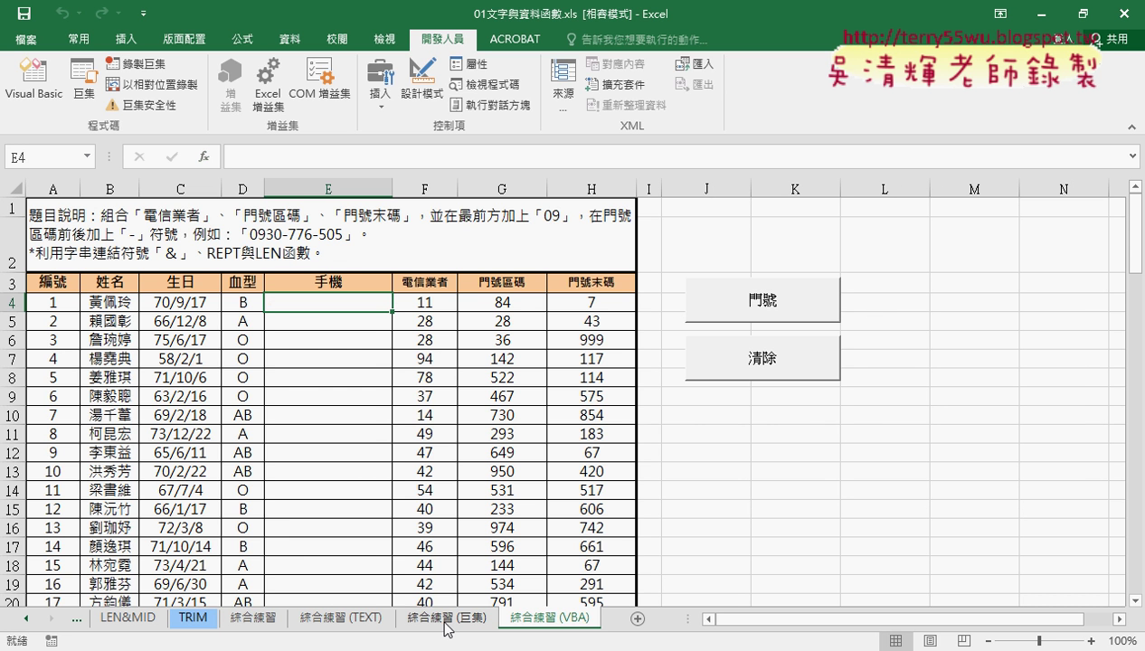
Delete the 綜合練習 (巨集) and 綜合練習 (VBA) sheets together
click(446, 623)
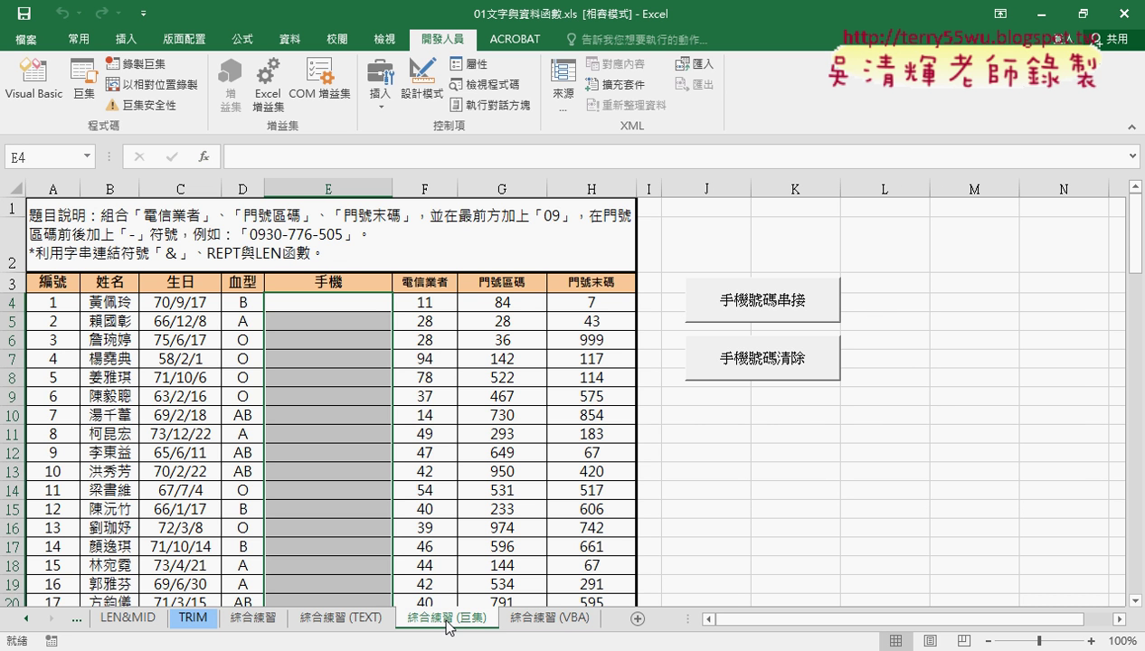
ctrl+click(544, 619)
right_click(546, 622)
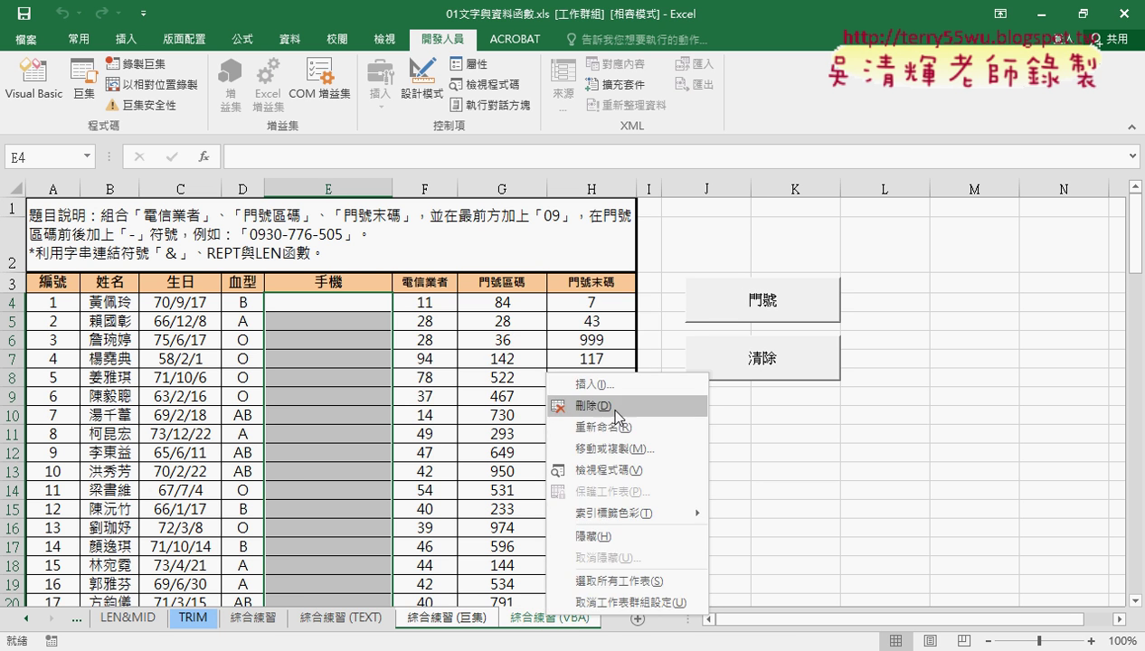
click(587, 401)
click(537, 382)
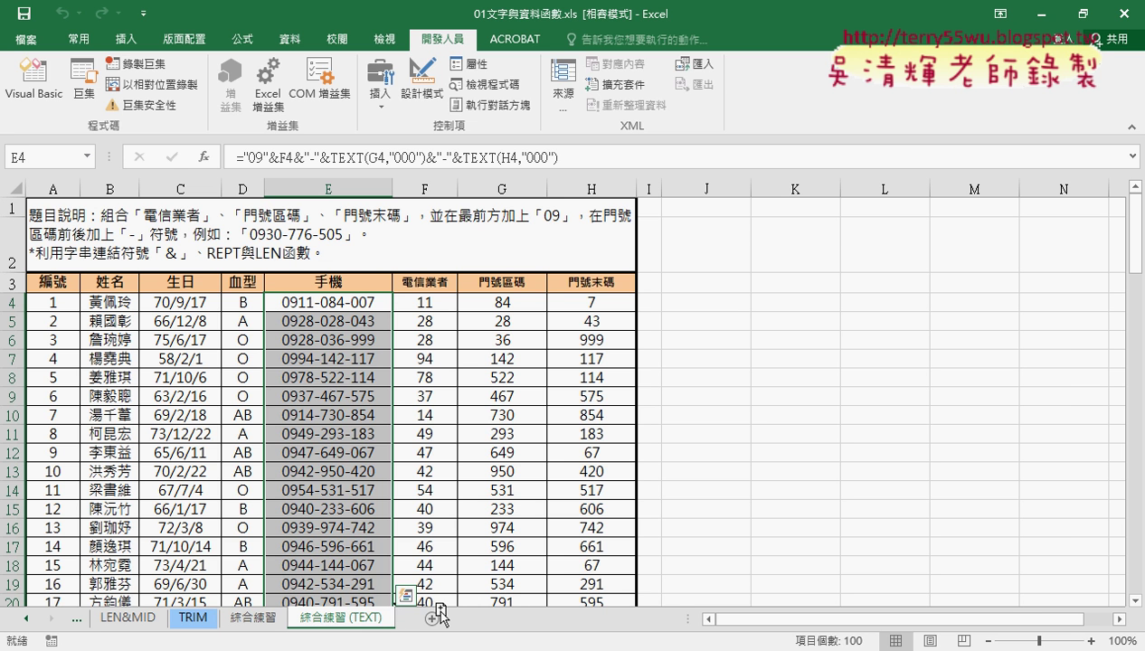
Copy the 綜合練習 (TEXT) sheet and rename the copy 綜合練習 (巨集)
drag(440, 617, 503, 615)
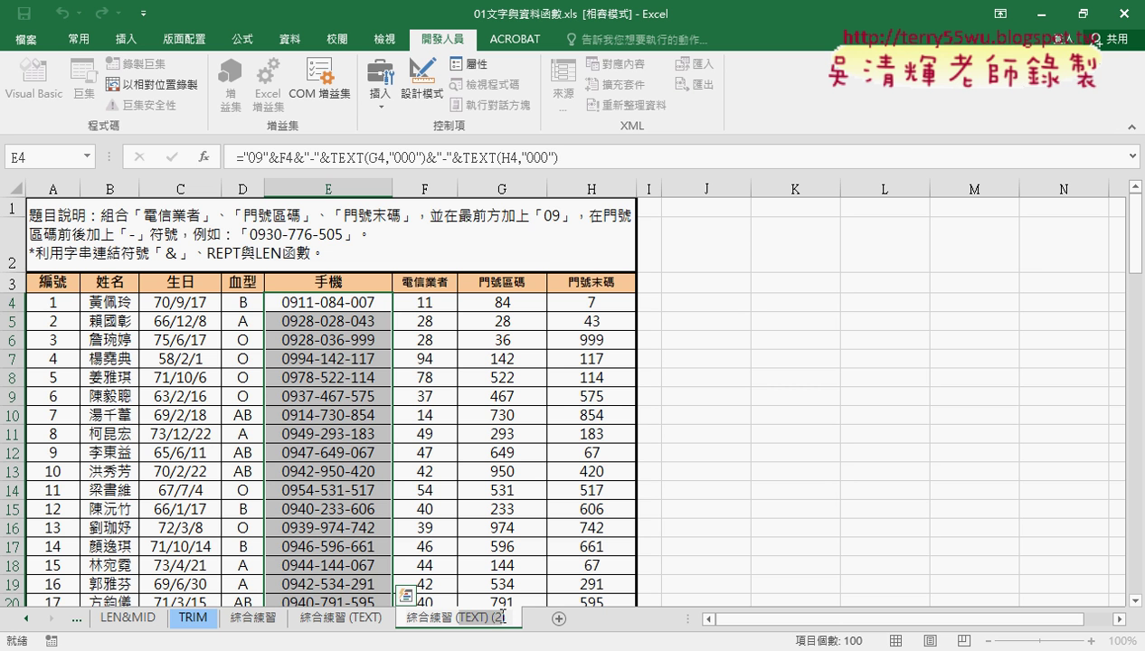
text(ㄏ)
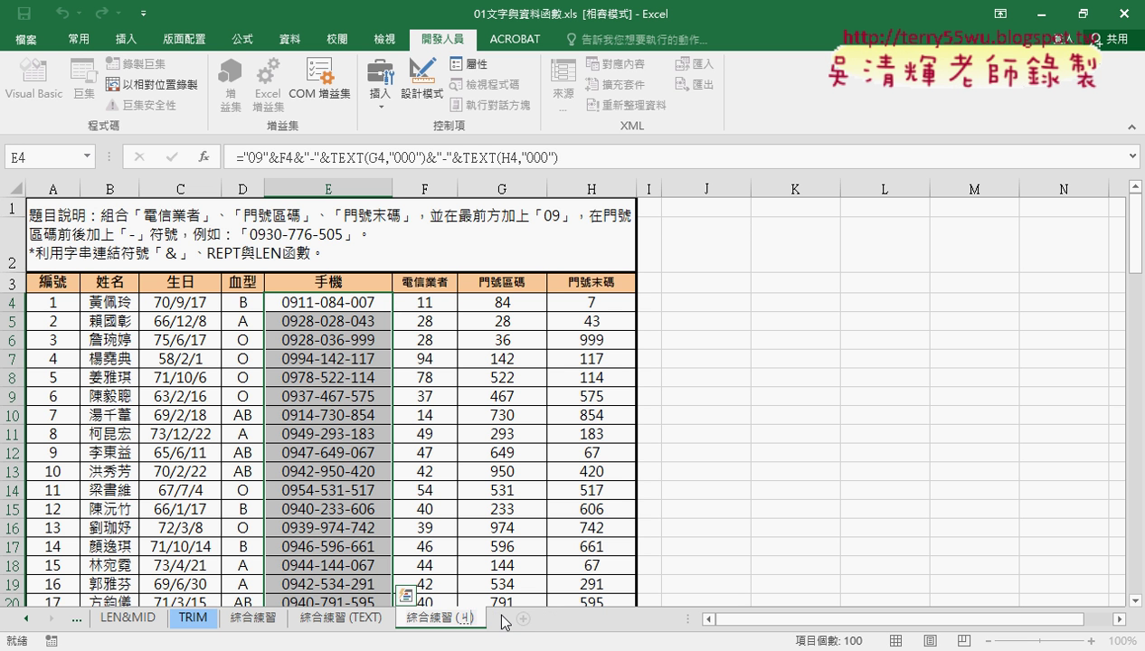
text(ㄢ)
text(ˊㄕ)
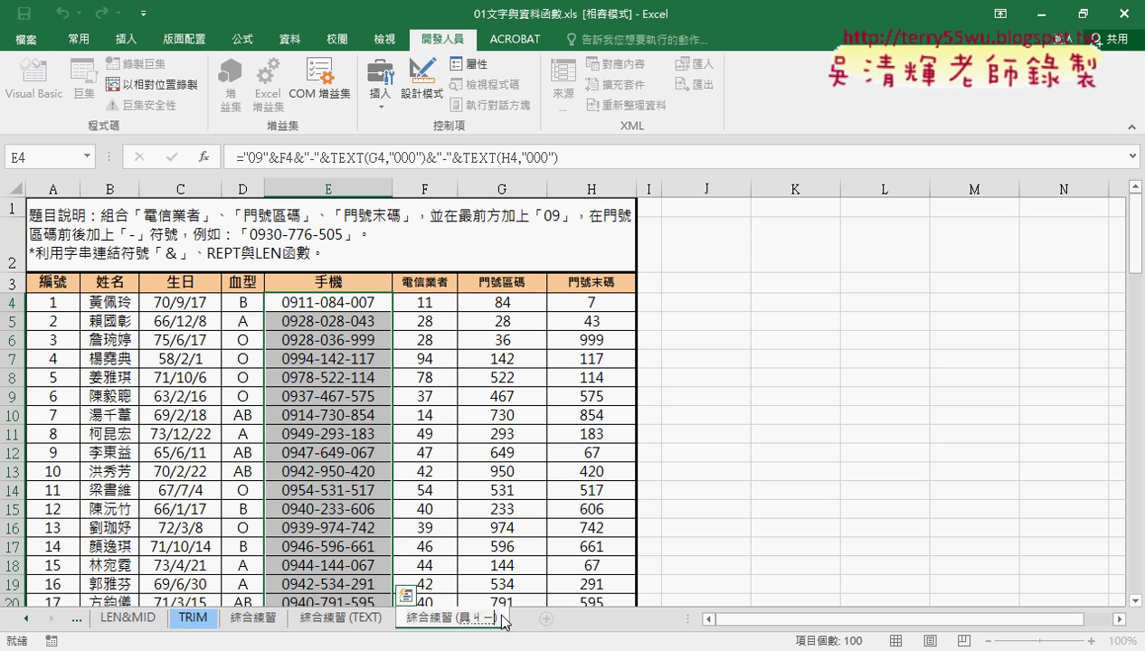
text(ㄧˊ)
key(Left)
key(Down)
key(Down)
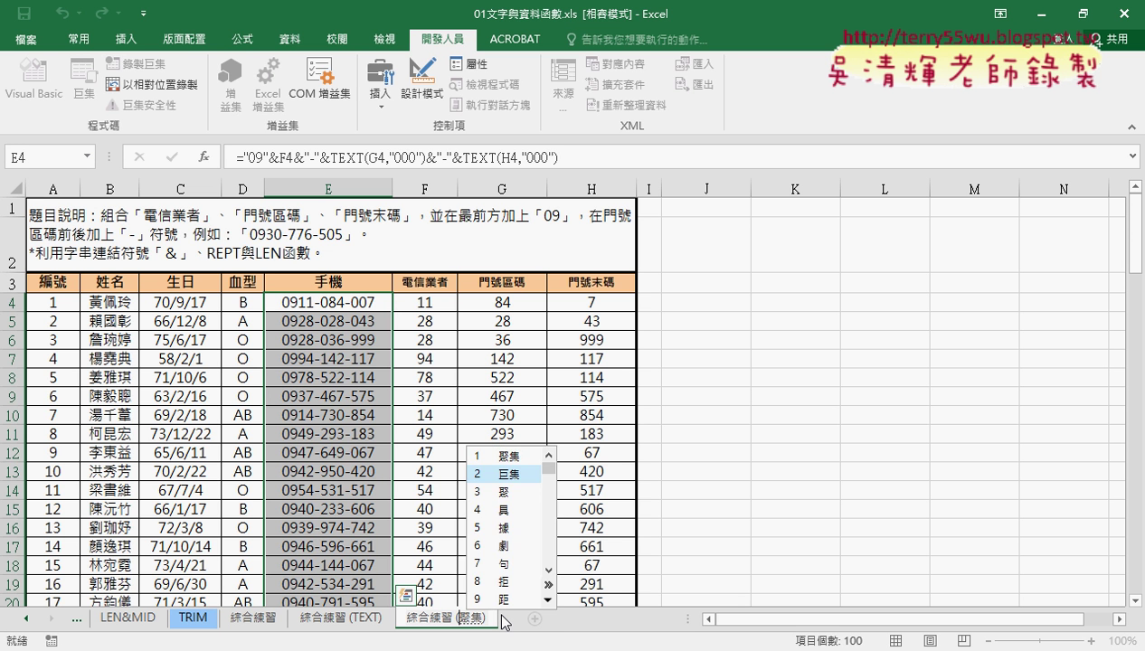
key(Return)
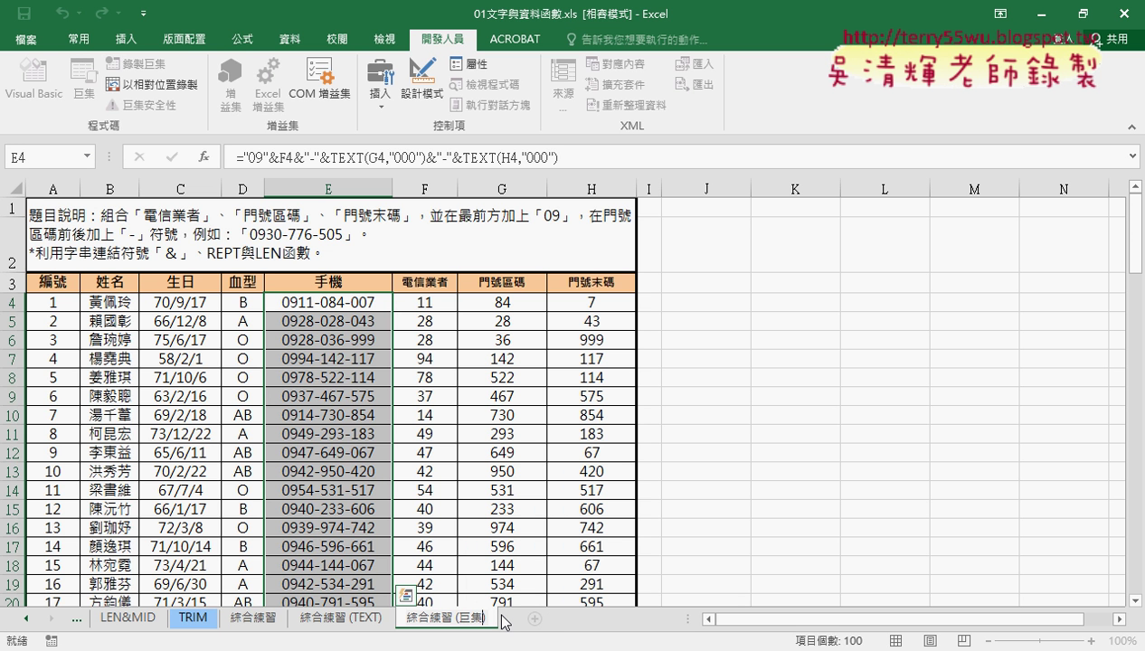
click(737, 433)
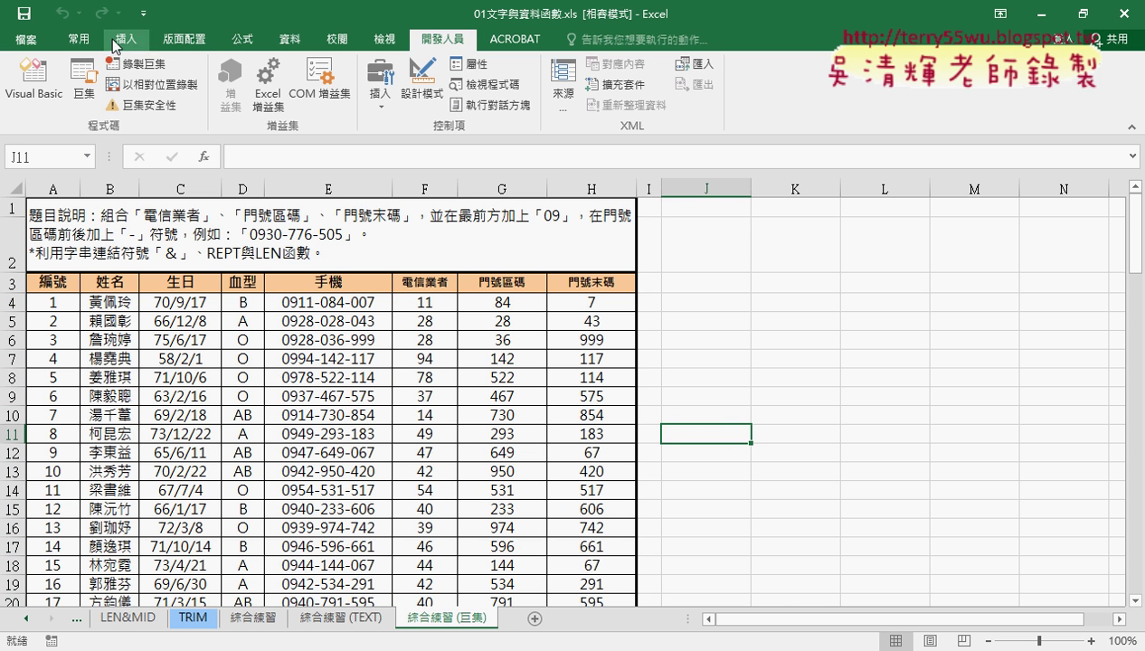
Uncheck 開發人員 in Excel Options' Customize Ribbon page and confirm with 確定
click(143, 13)
click(185, 316)
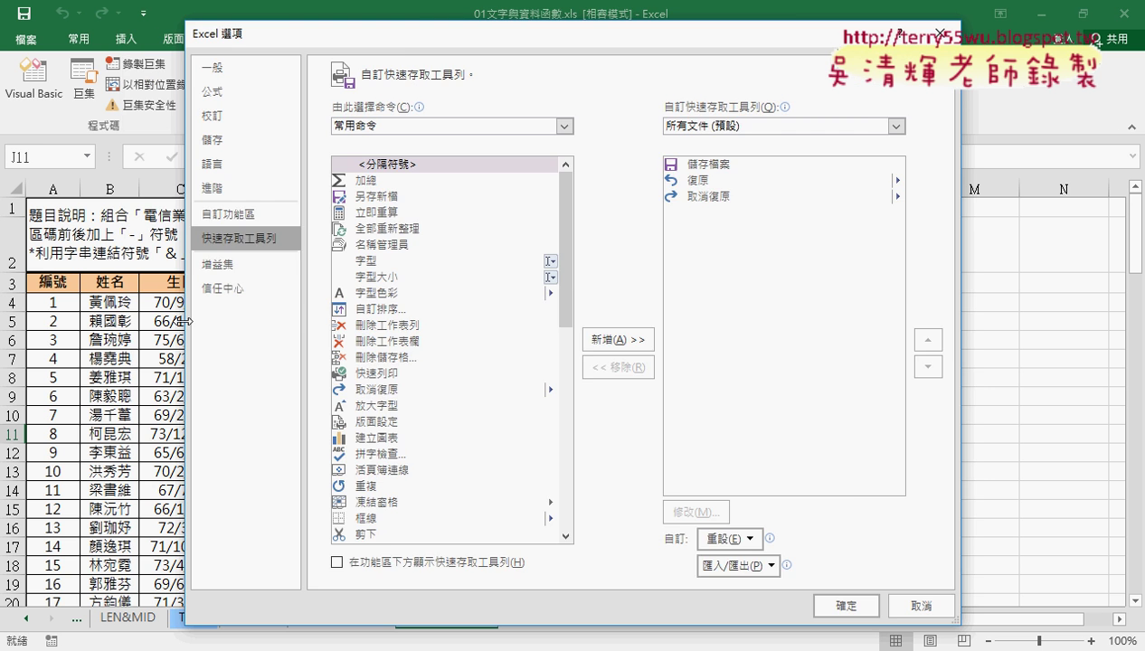
click(239, 214)
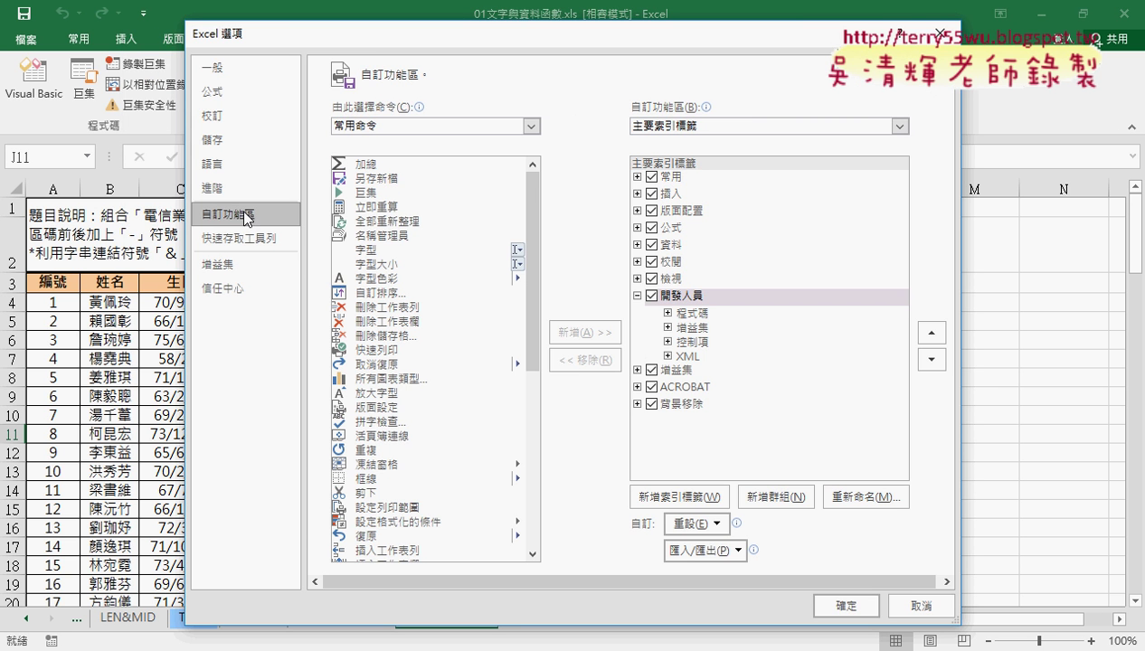
click(651, 294)
click(844, 605)
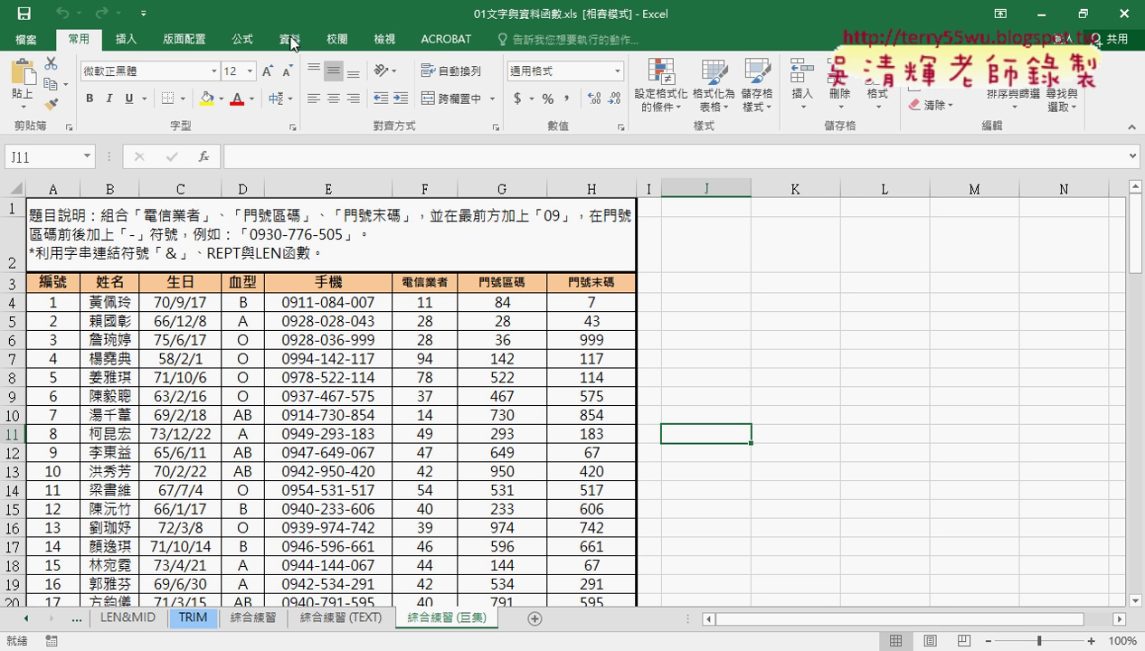
click(144, 17)
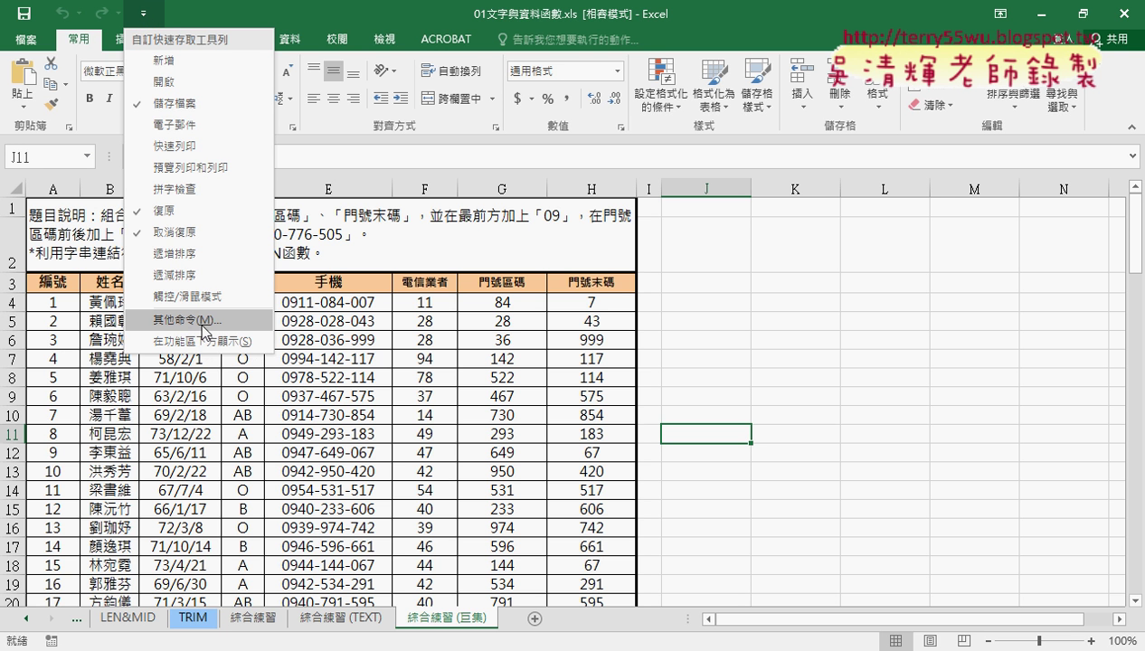
Go back to the Customize Ribbon page of Excel Options
click(203, 320)
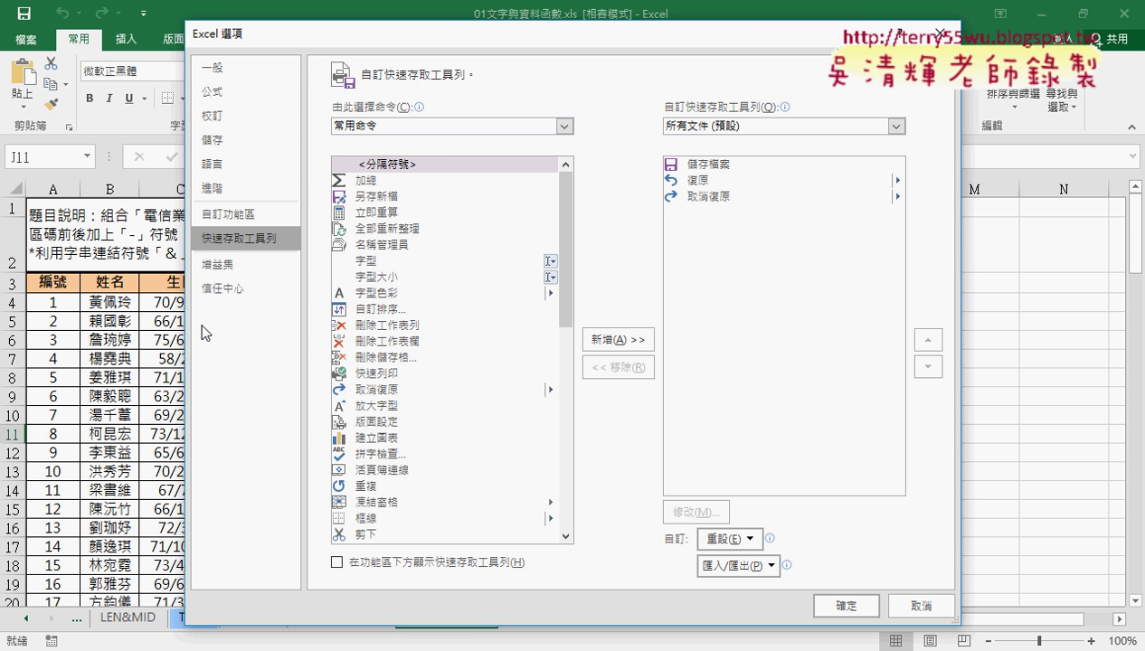
click(256, 209)
click(245, 236)
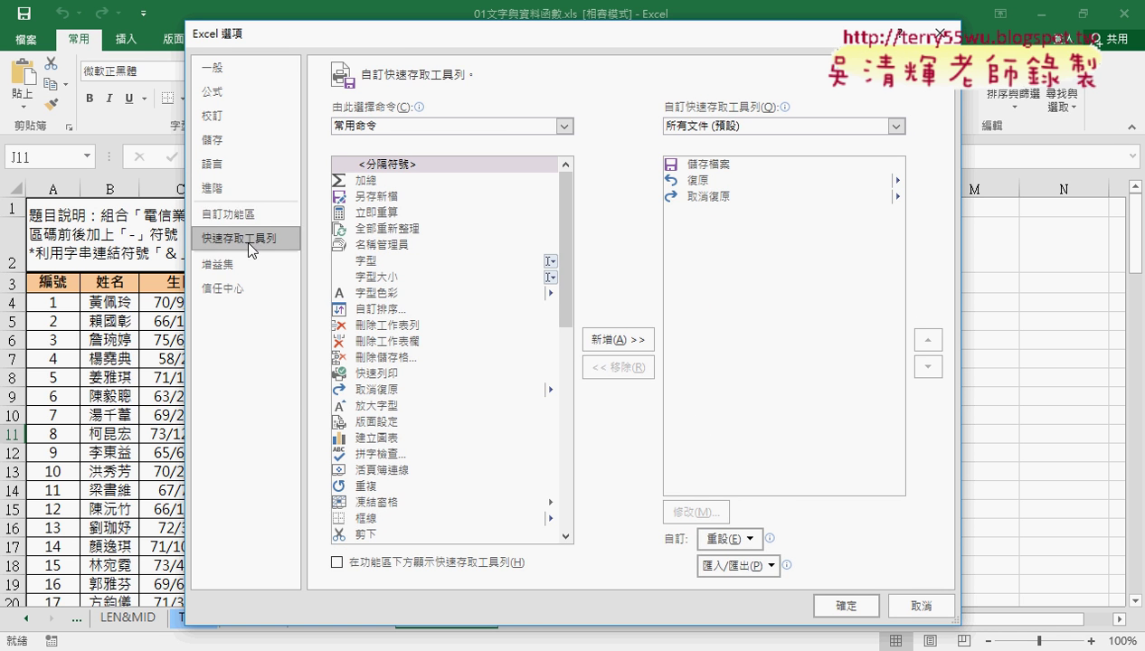
click(255, 221)
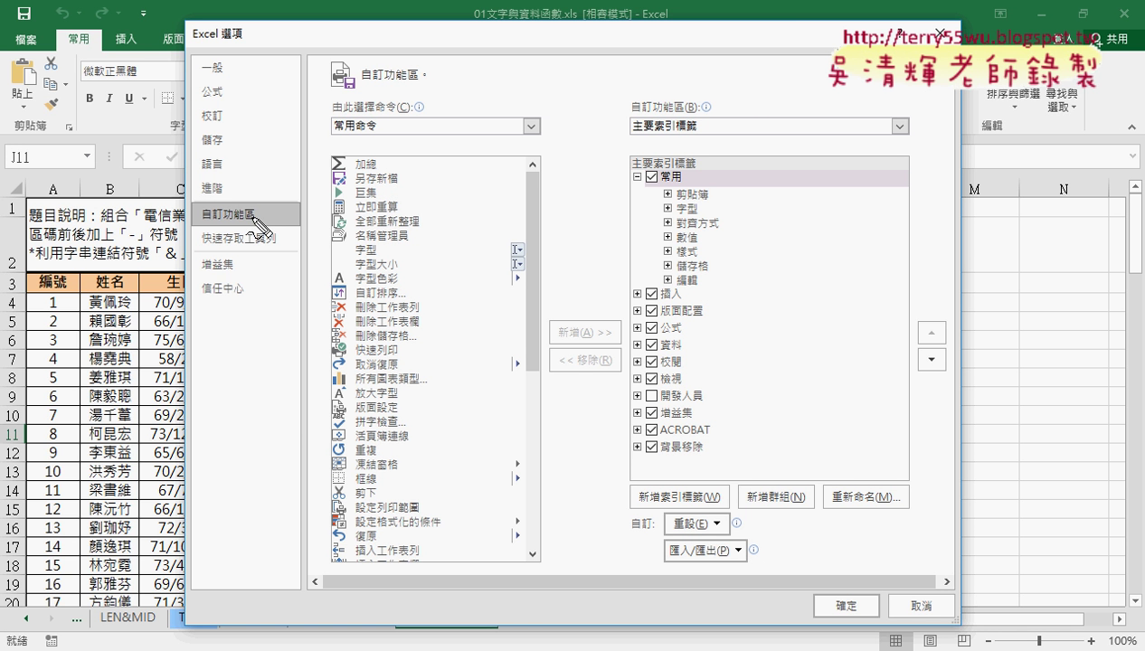
Annotate the 開發人員 entry for viewers, then check it and confirm with 確定
drag(254, 223, 276, 210)
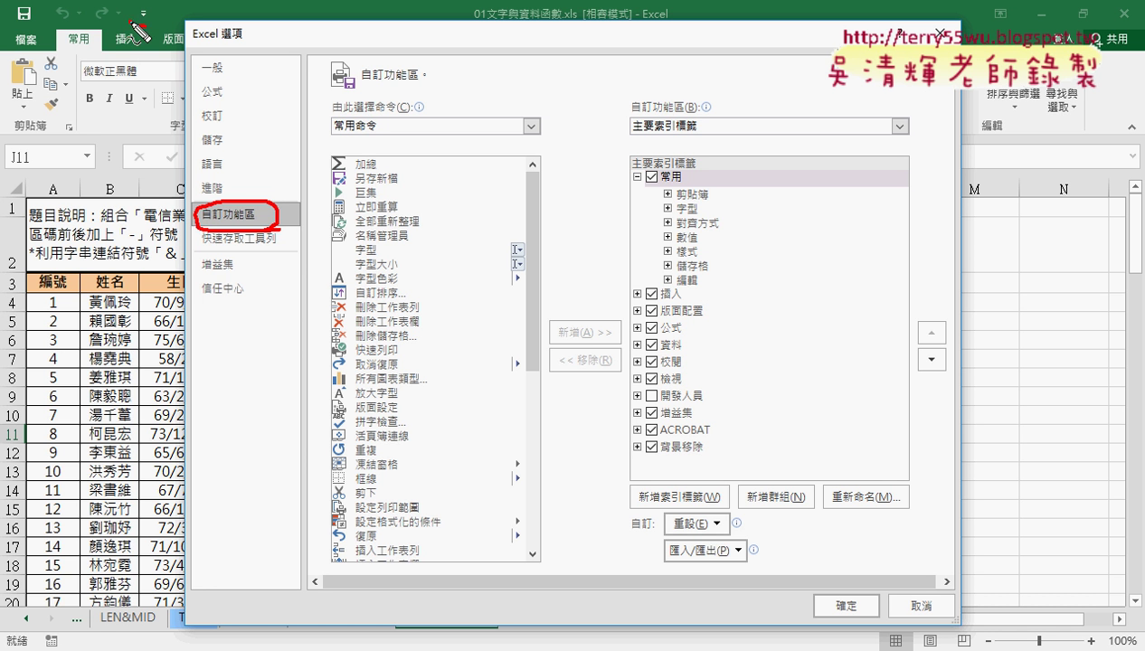
drag(137, 32, 185, 194)
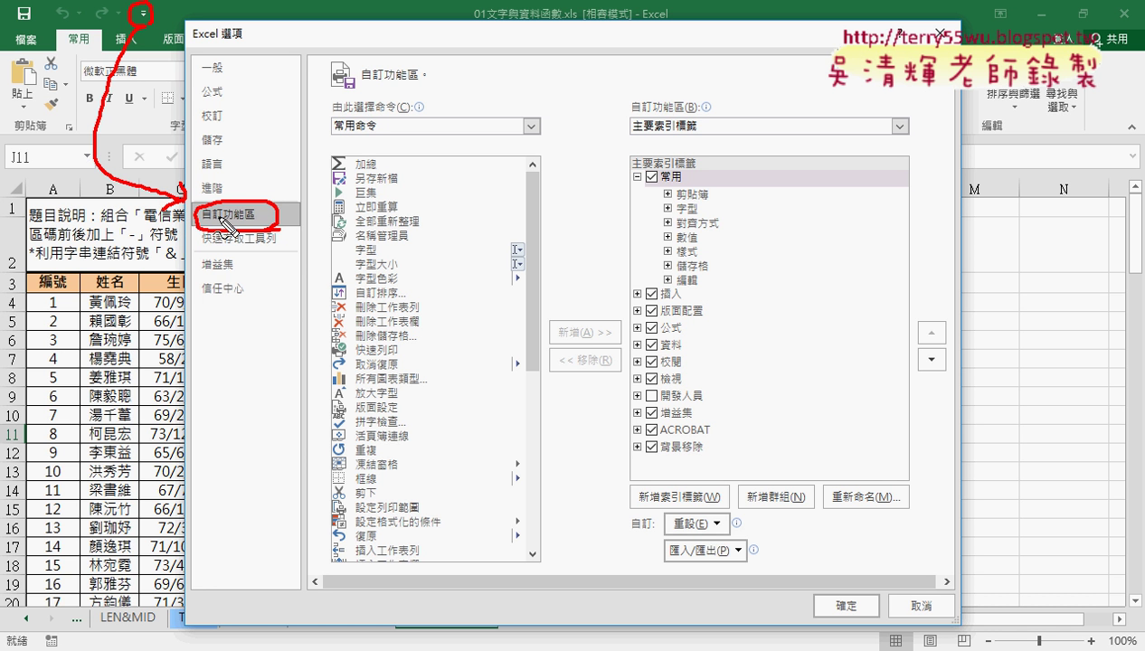
mouse_move(707, 406)
mouse_down()
mouse_move(609, 398)
mouse_move(723, 398)
mouse_up()
drag(635, 396, 691, 364)
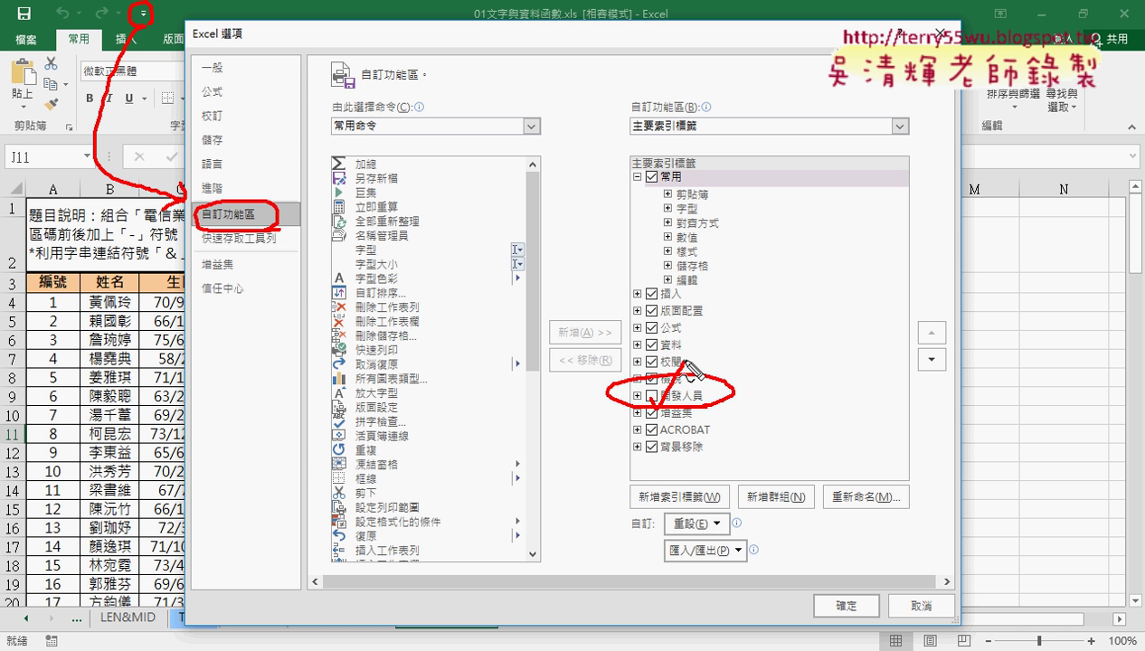
key(Escape)
click(653, 396)
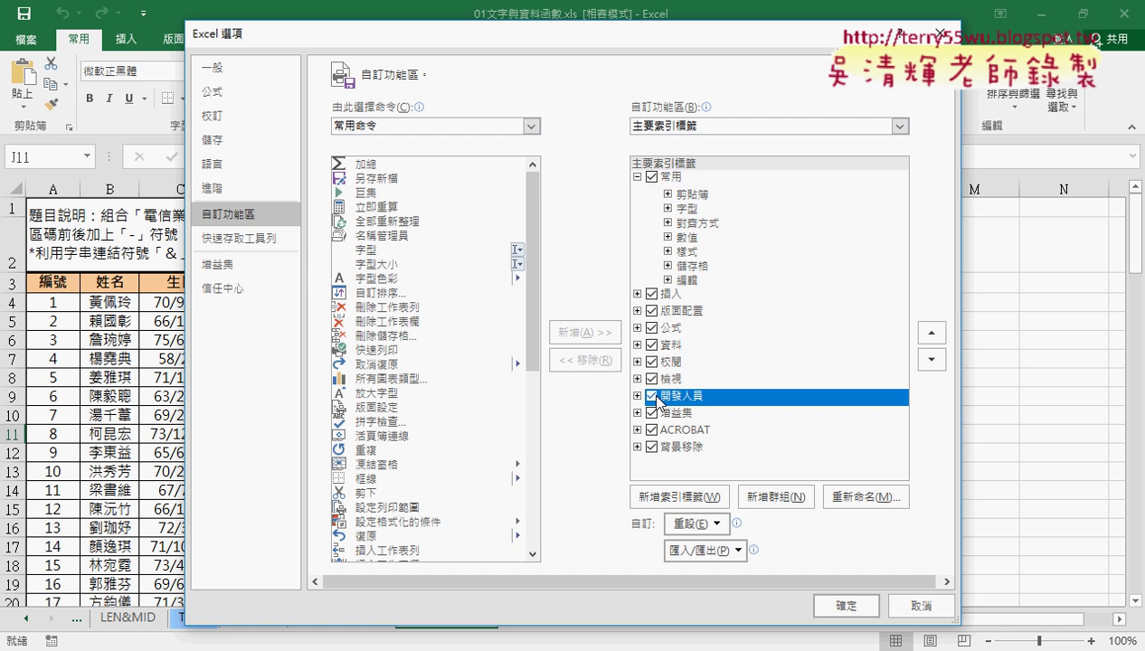
click(850, 604)
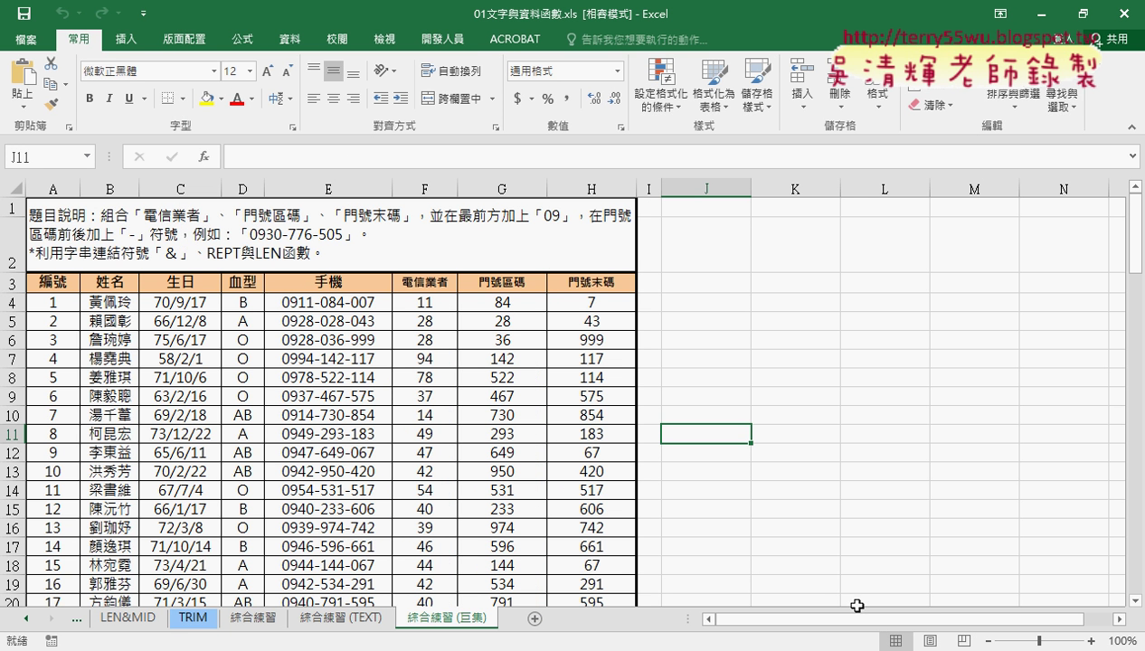
Open the 開發人員 tab and highlight 錄製巨集, 巨集 and Visual Basic
click(452, 47)
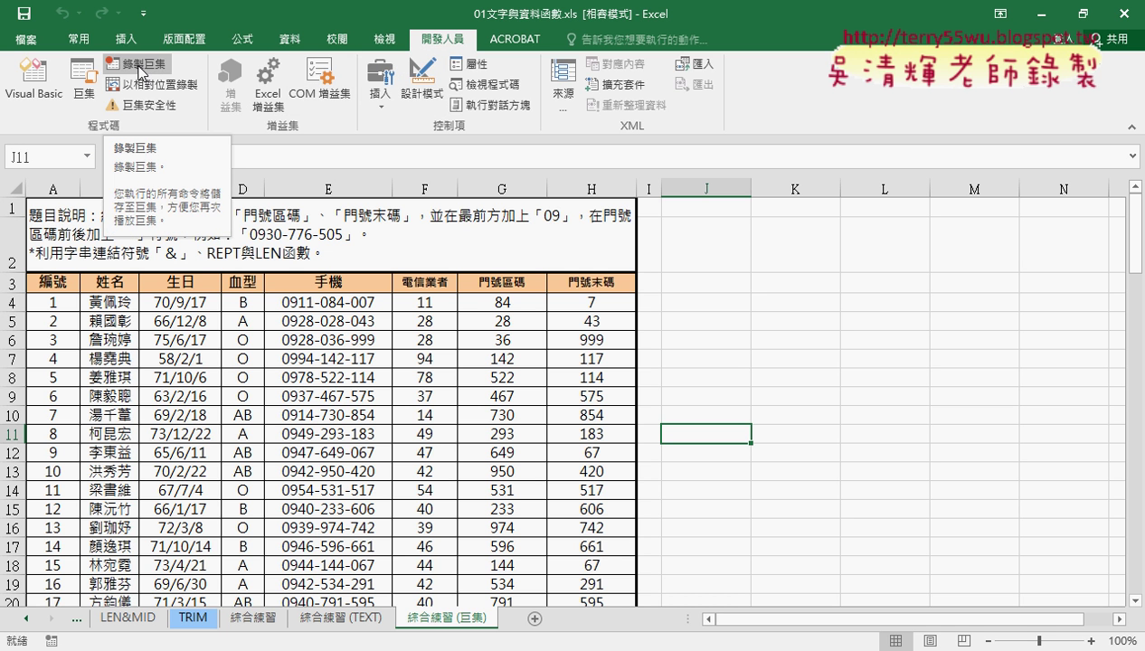
click(140, 71)
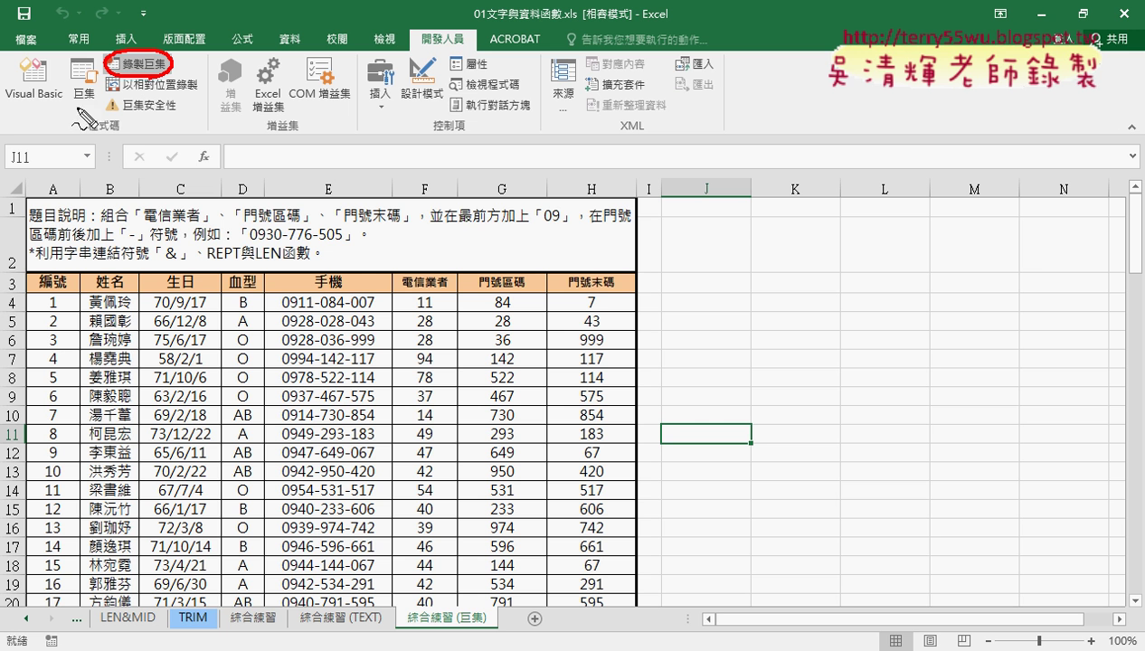
drag(90, 62, 107, 109)
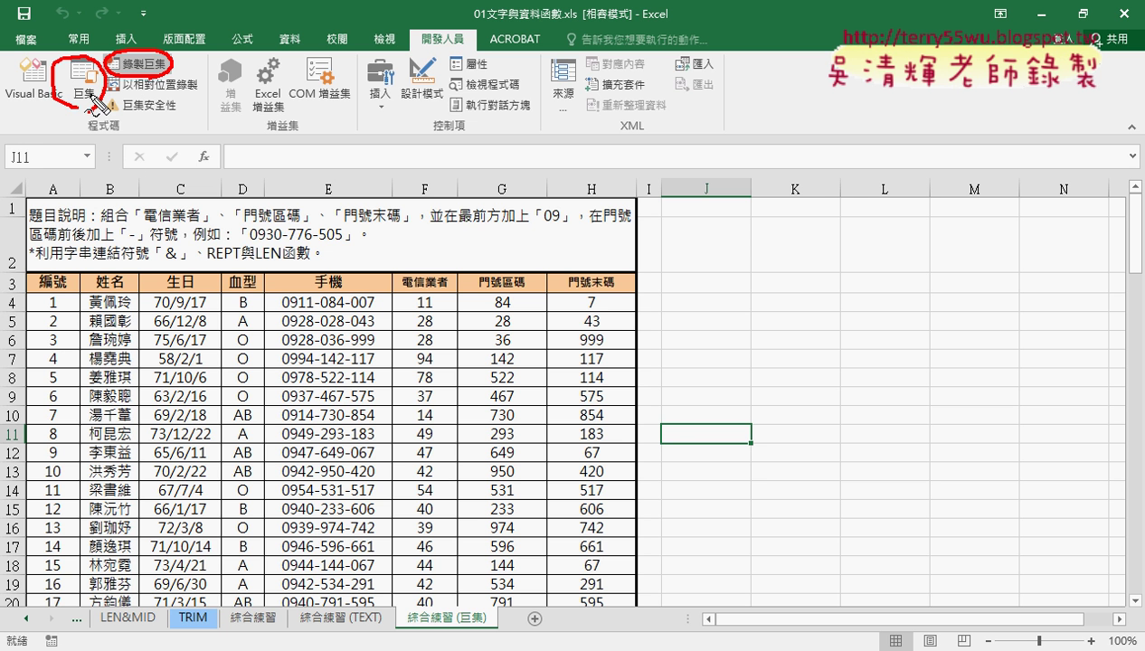
mouse_move(46, 107)
mouse_down()
mouse_move(4, 84)
mouse_move(58, 102)
mouse_up()
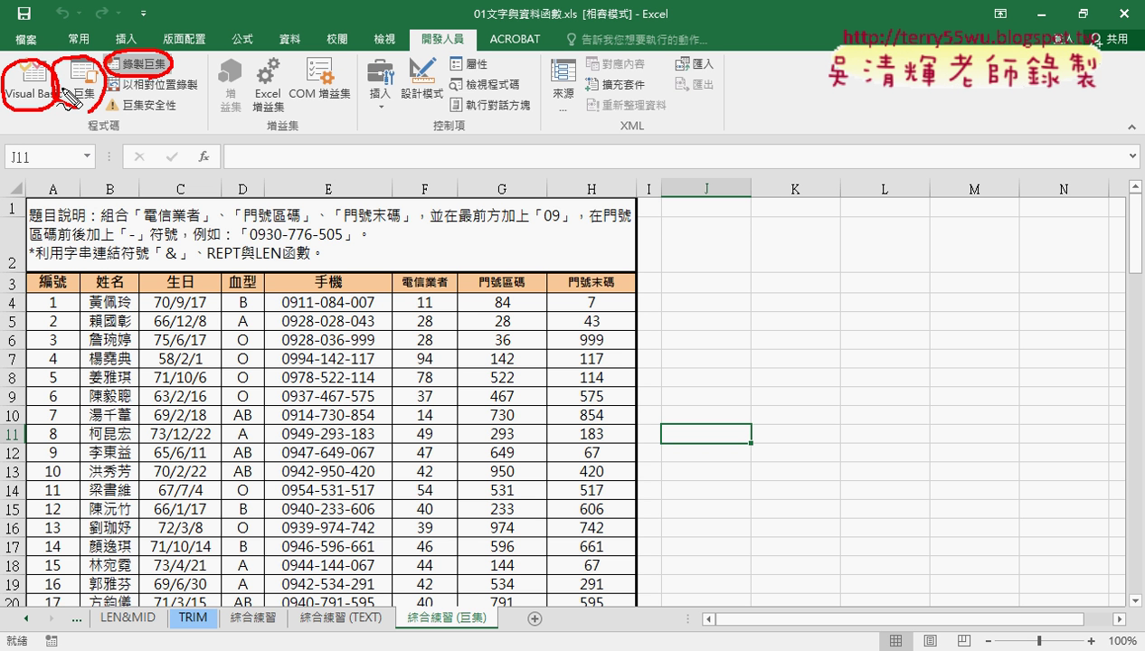
key(Escape)
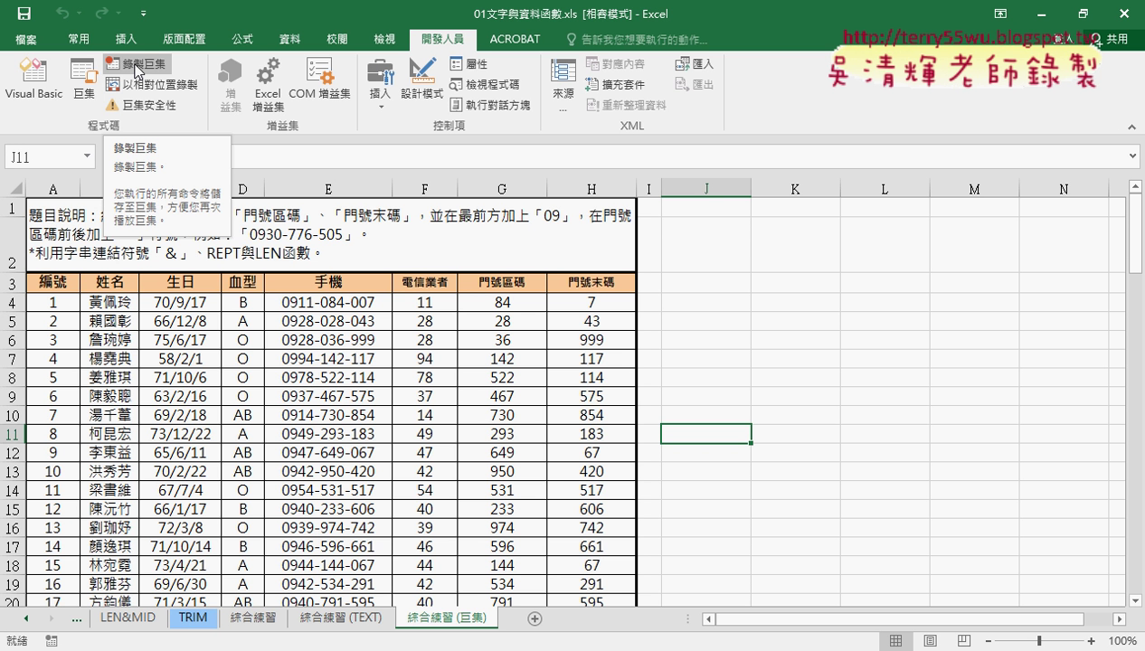
click(719, 332)
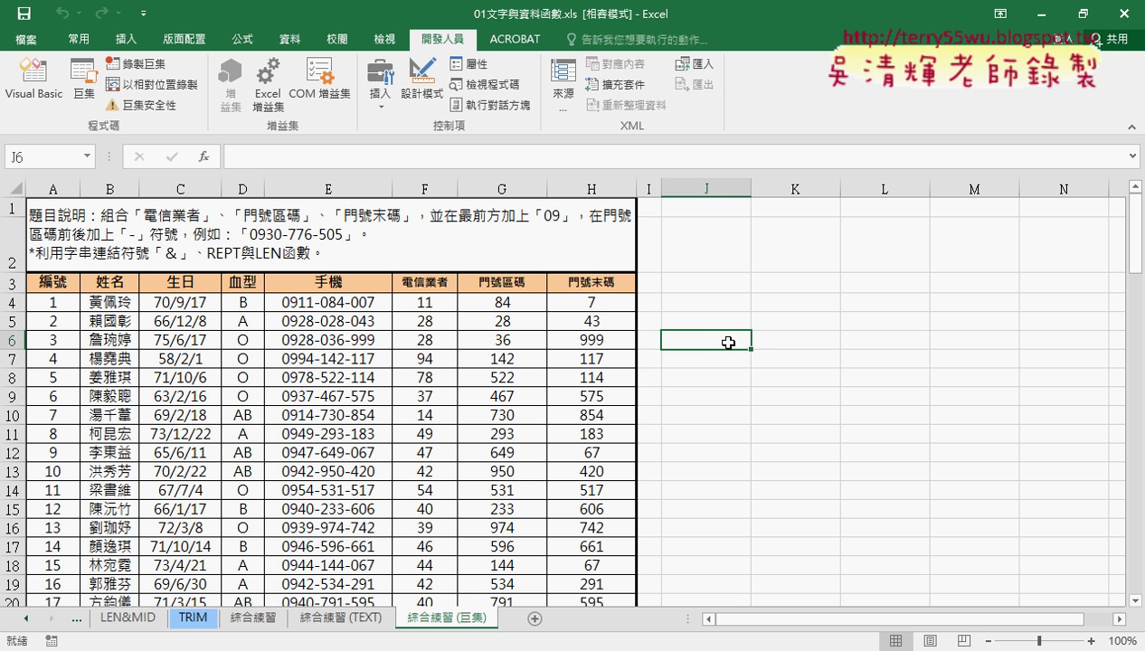
click(350, 302)
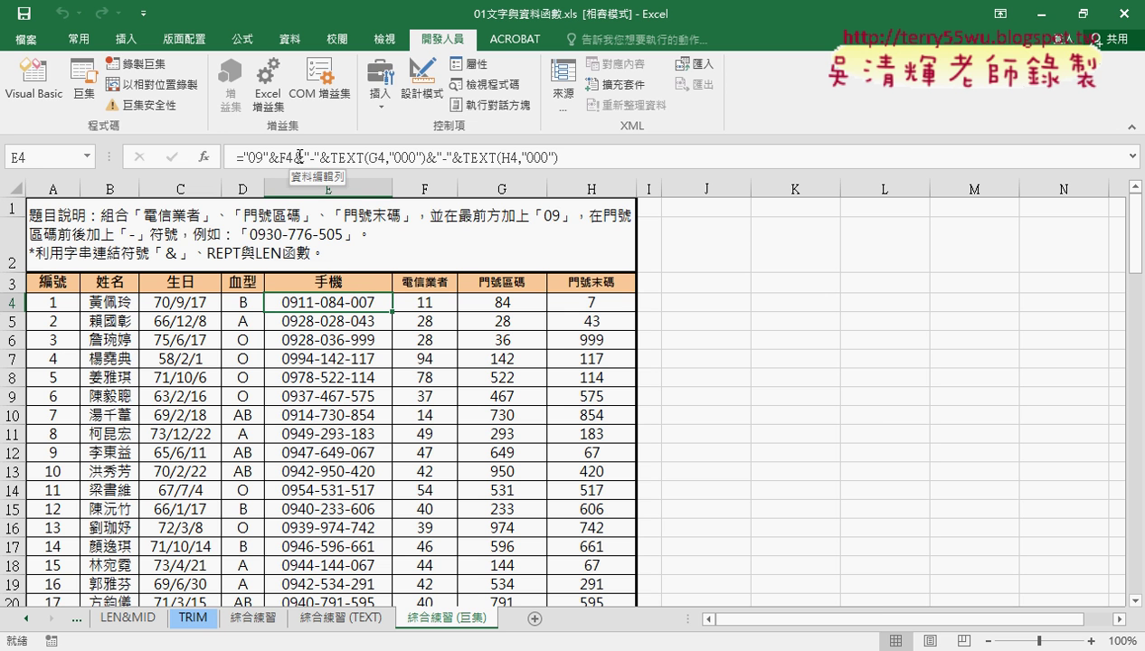
click(299, 156)
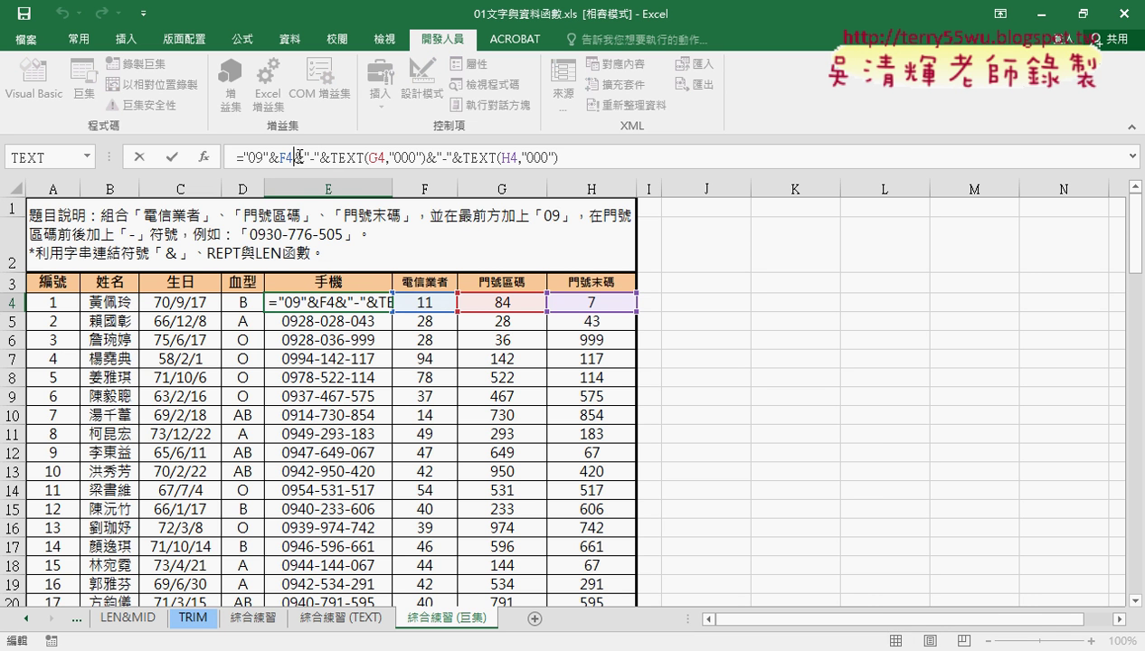
click(173, 156)
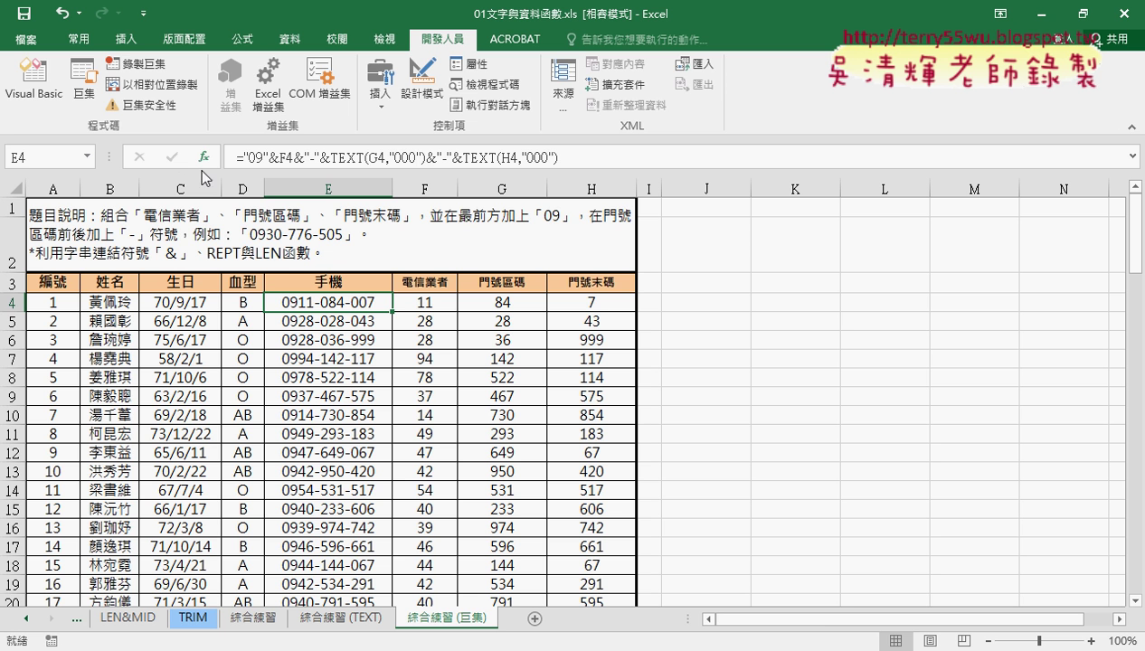
double_click(393, 312)
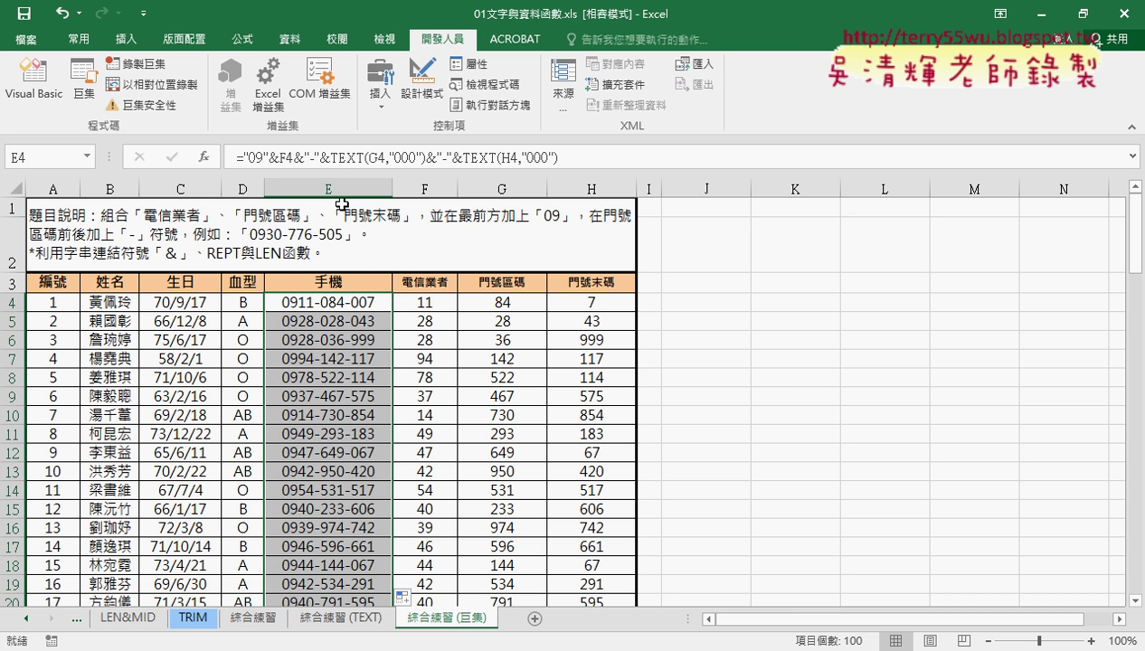
click(344, 301)
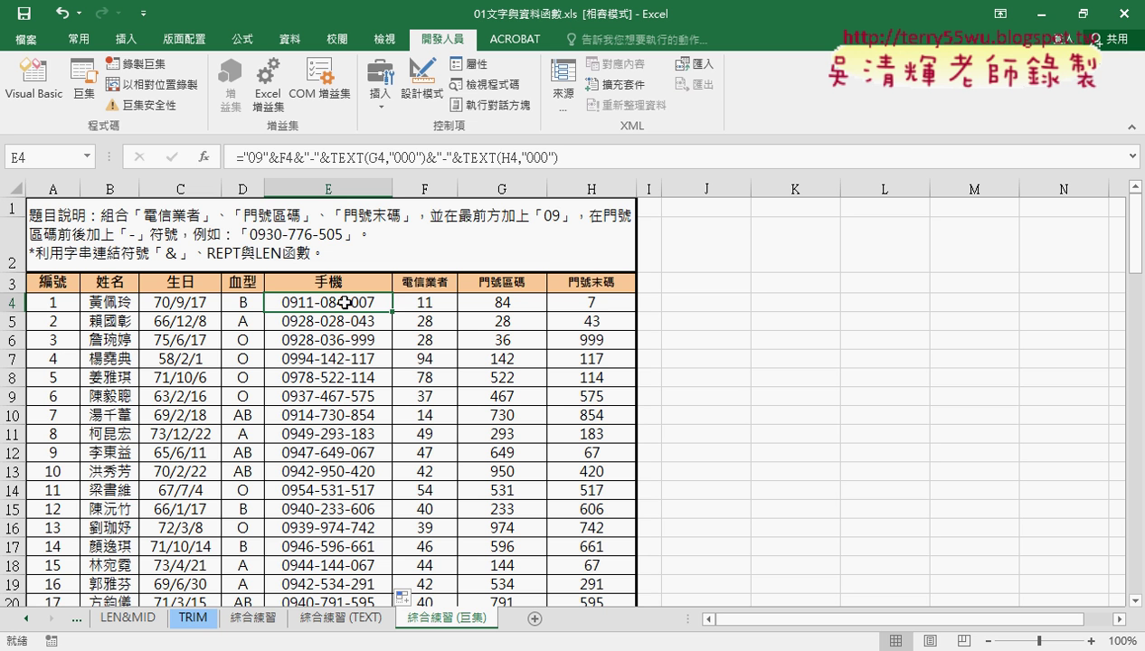
click(740, 299)
click(365, 303)
click(876, 337)
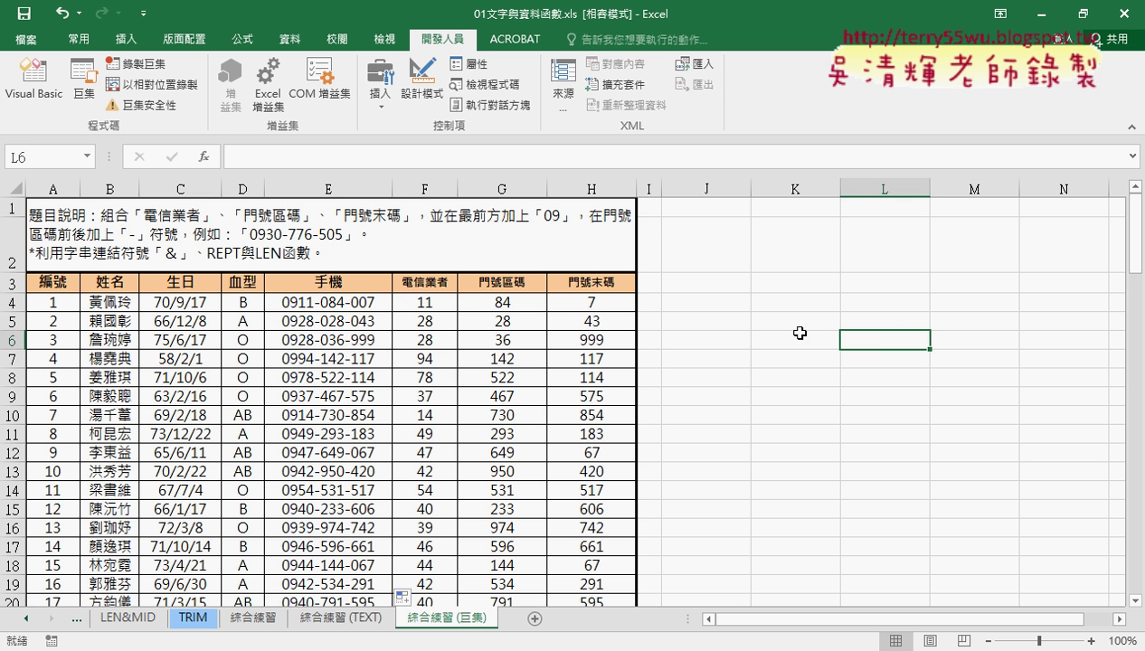
click(356, 302)
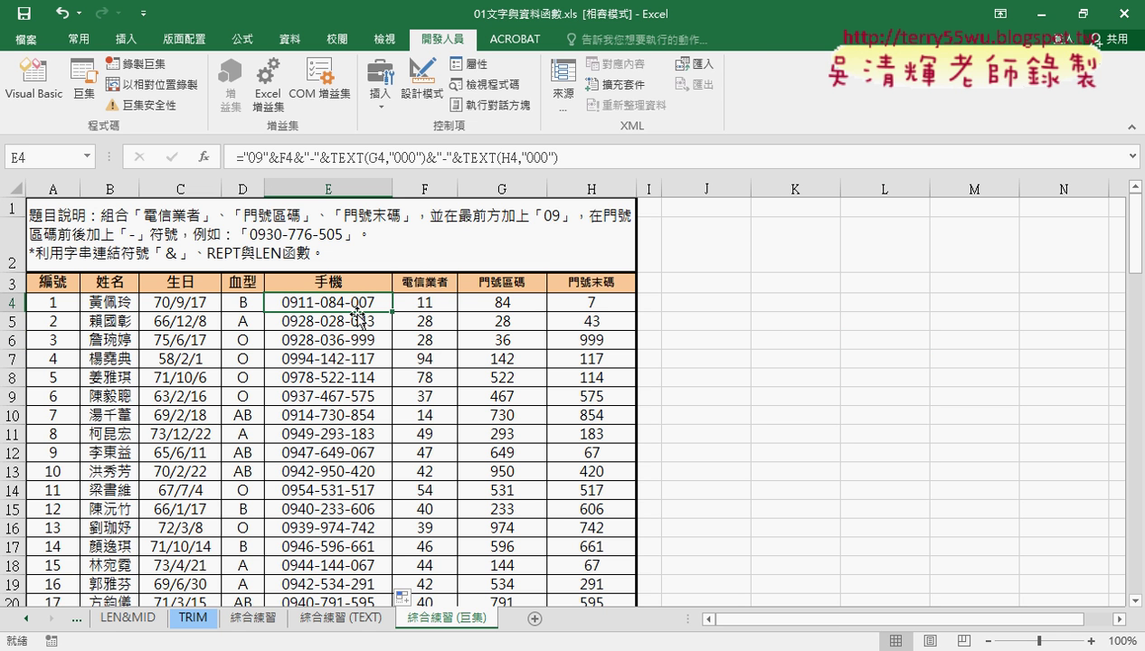
mouse_move(359, 300)
mouse_down()
mouse_move(333, 535)
mouse_move(390, 108)
mouse_up()
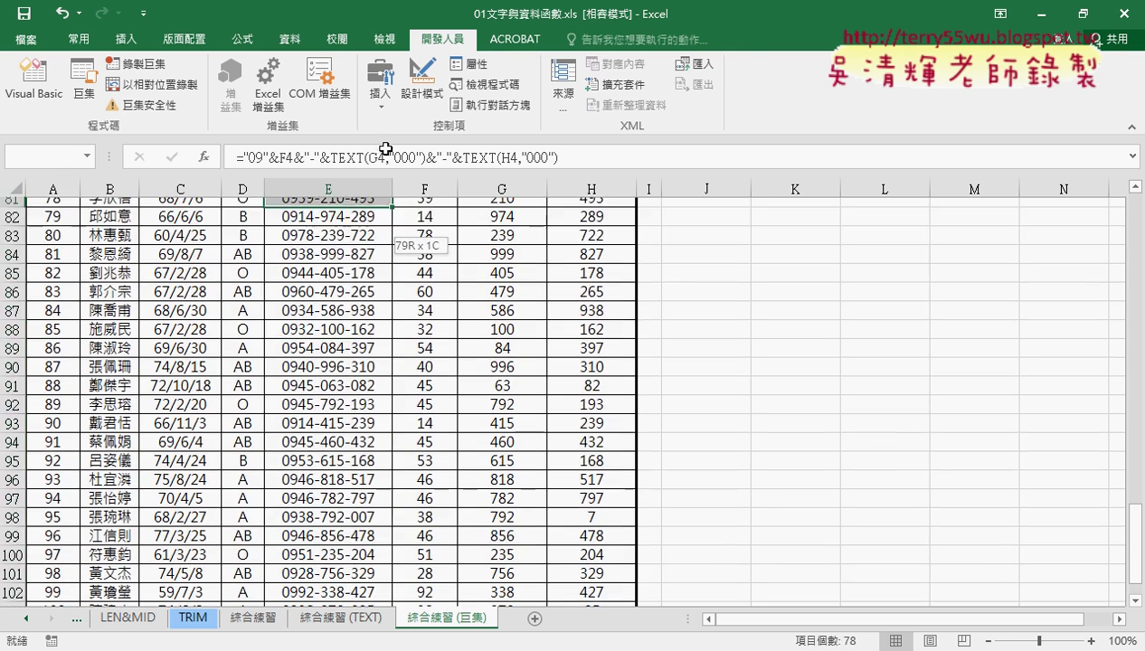
drag(389, 108, 348, 297)
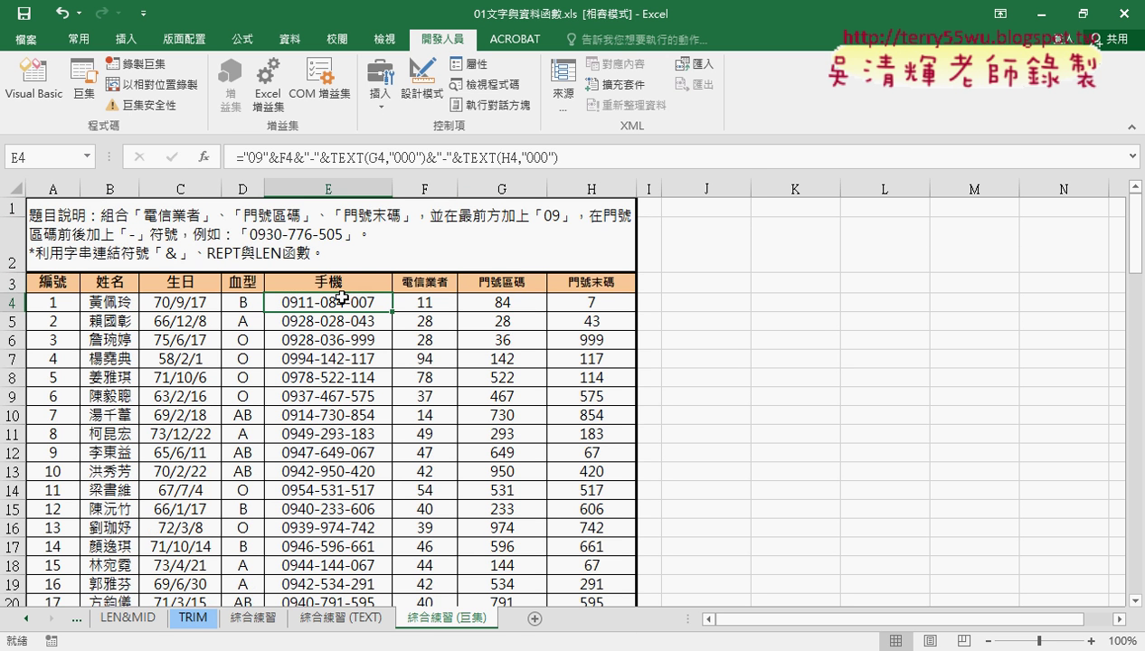
click(753, 355)
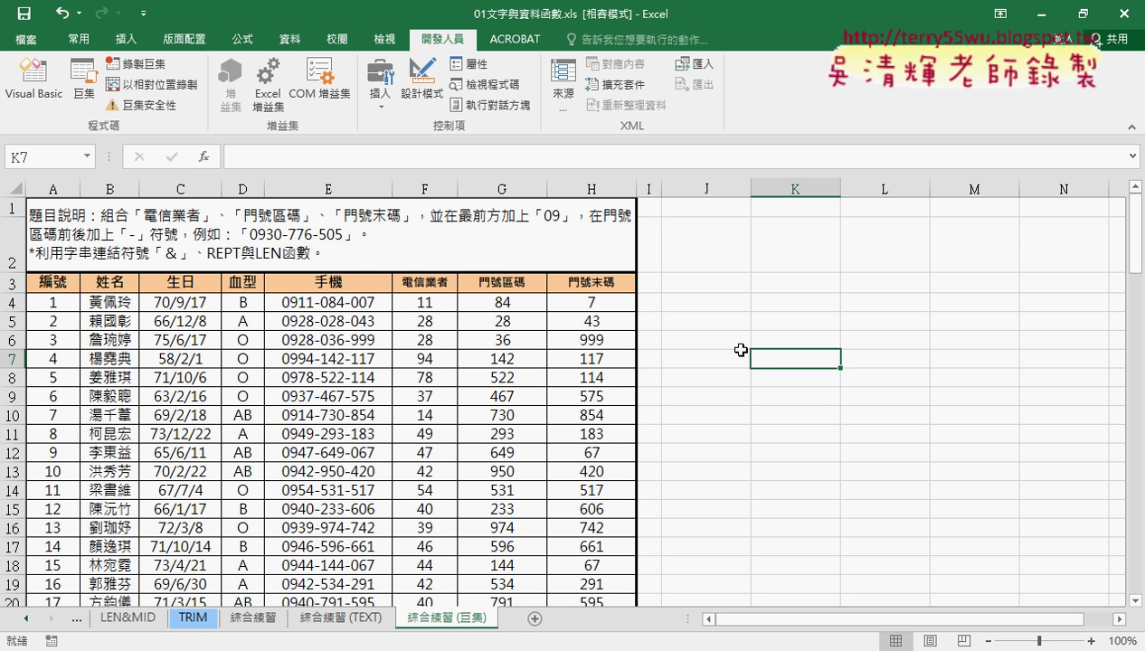
click(343, 304)
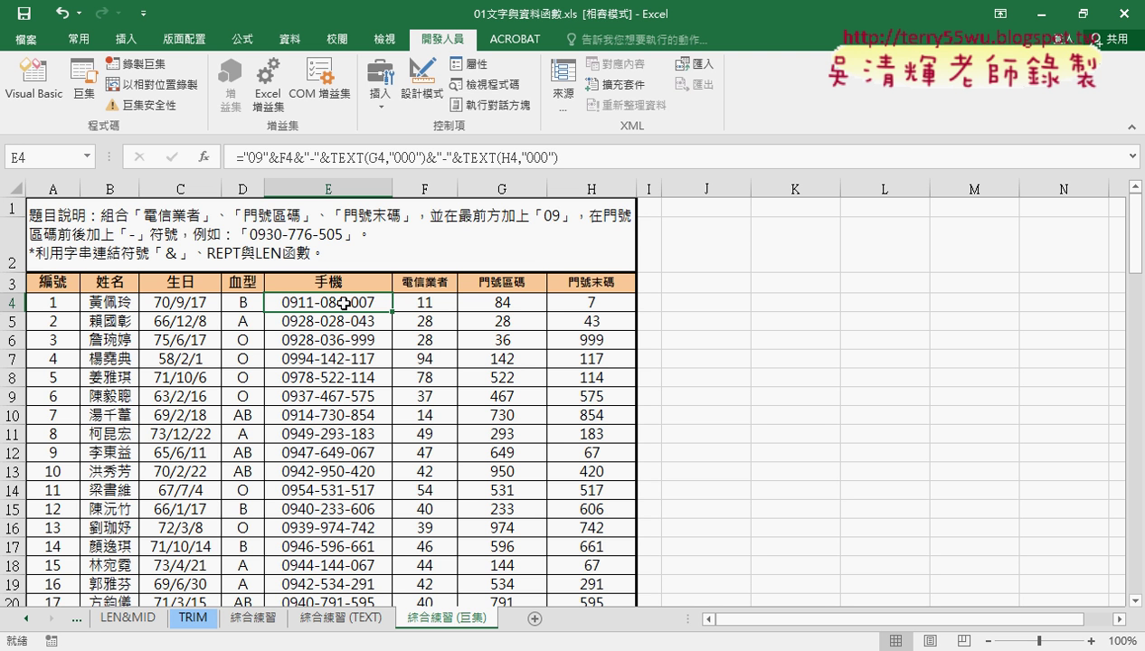
key(ctrl+shift+Down)
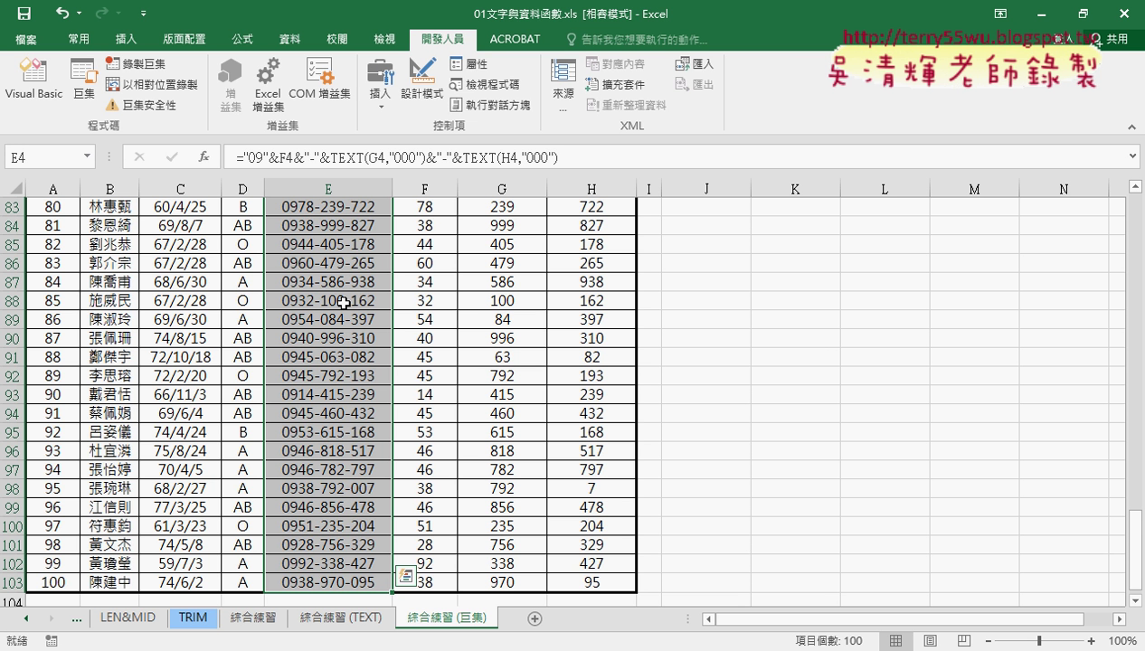
key(Delete)
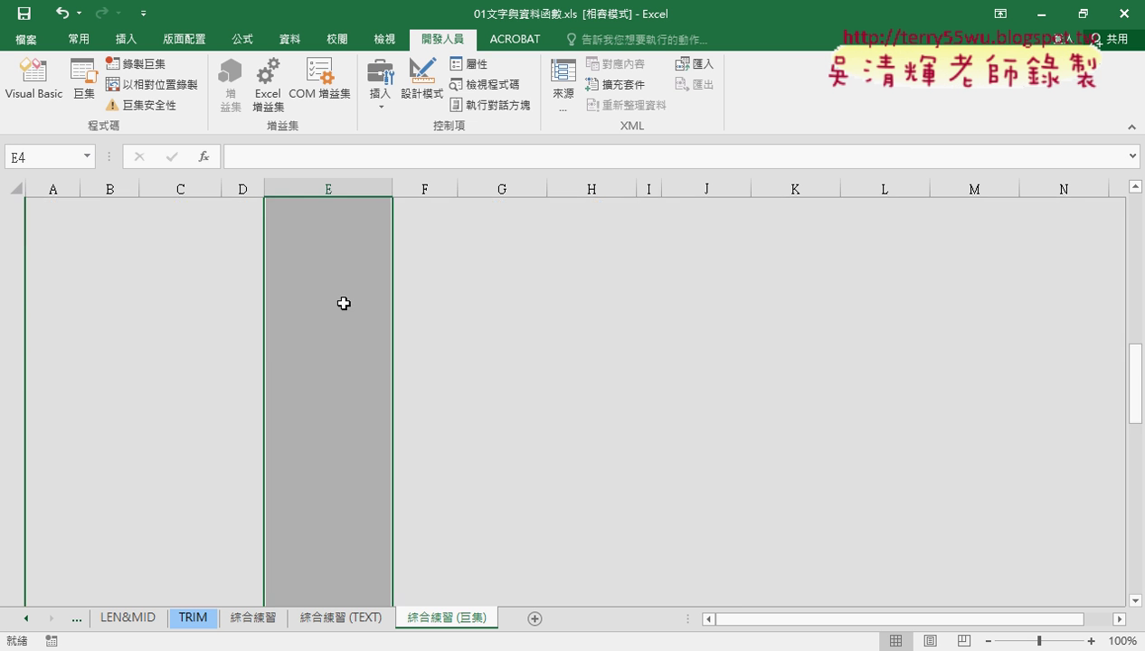
key(ctrl+BackSpace)
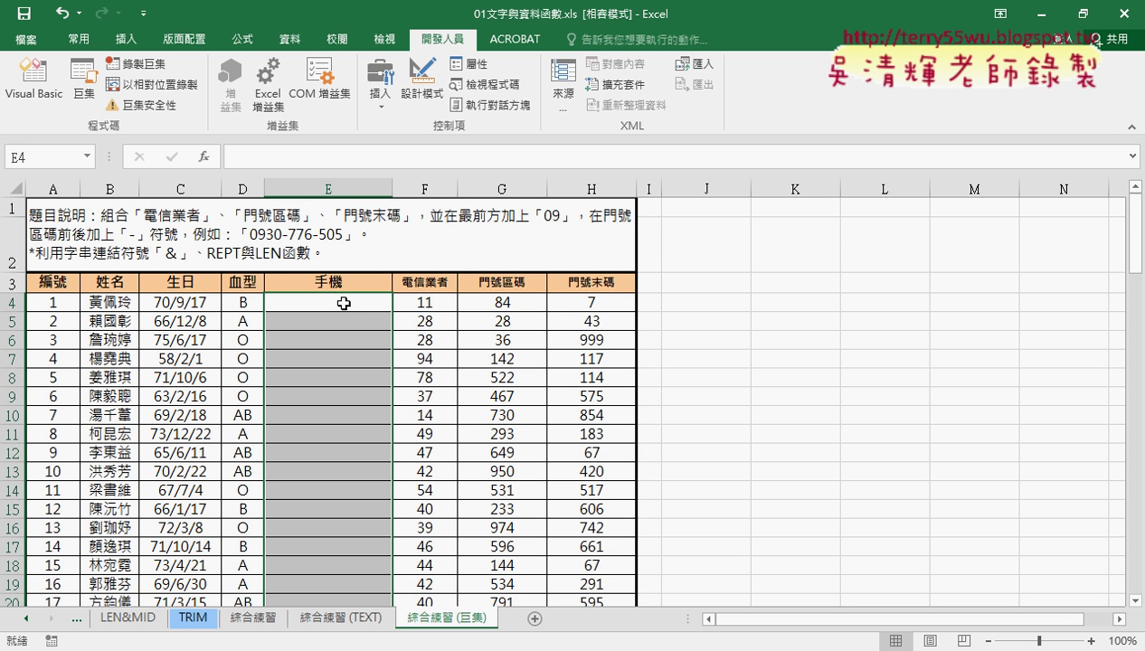
key(ctrl+z)
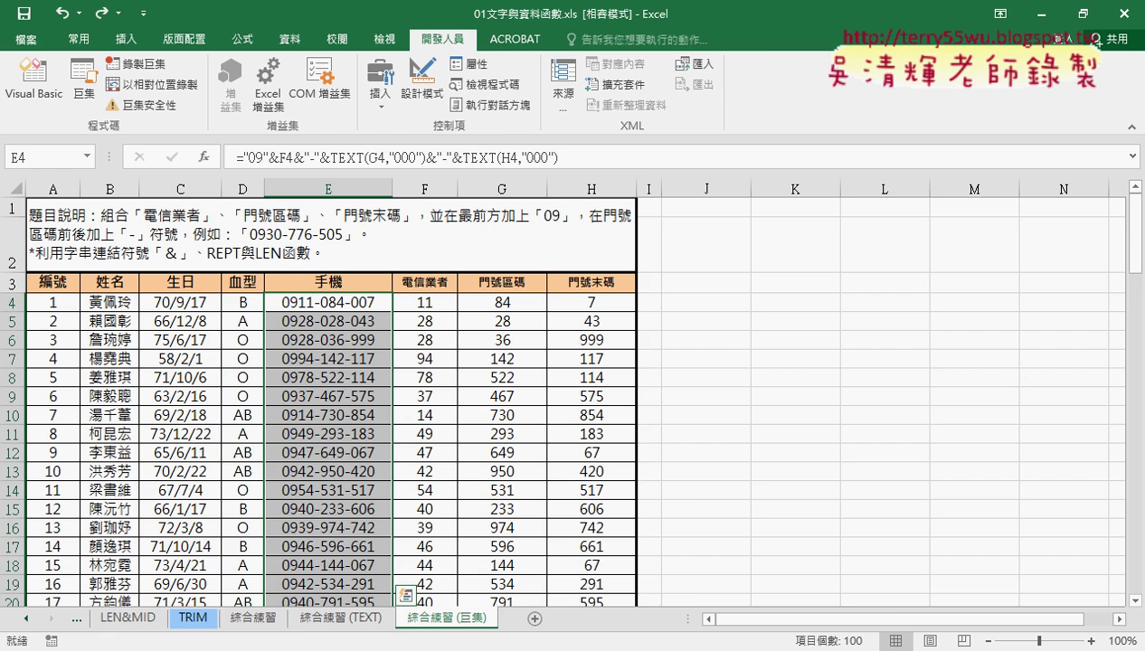
mouse_move(198, 646)
click(208, 578)
scroll(492, 463, up, 3)
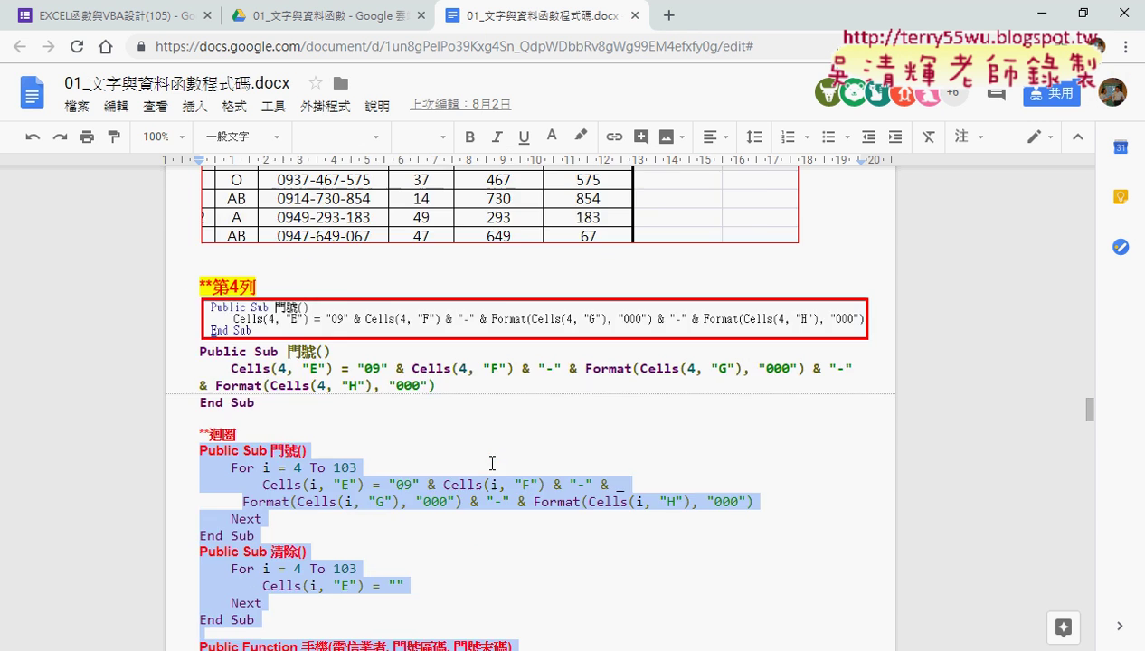
scroll(492, 463, up, 3)
scroll(491, 463, up, 4)
scroll(492, 463, up, 2)
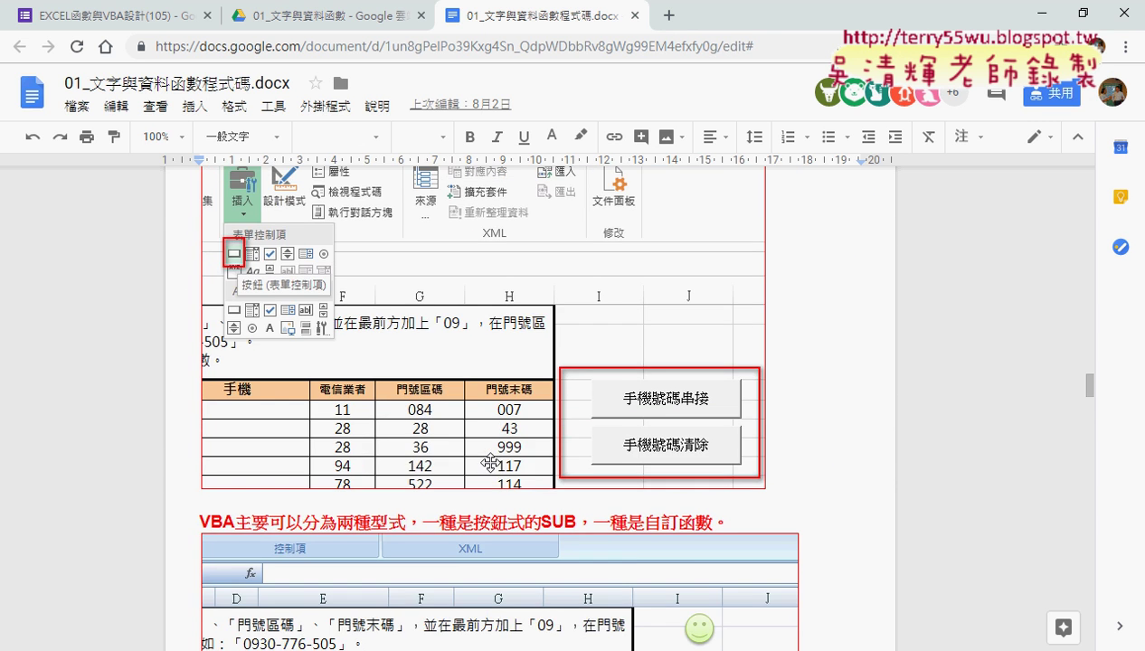
scroll(490, 463, down, 3)
scroll(490, 463, down, 2)
scroll(491, 463, down, 1)
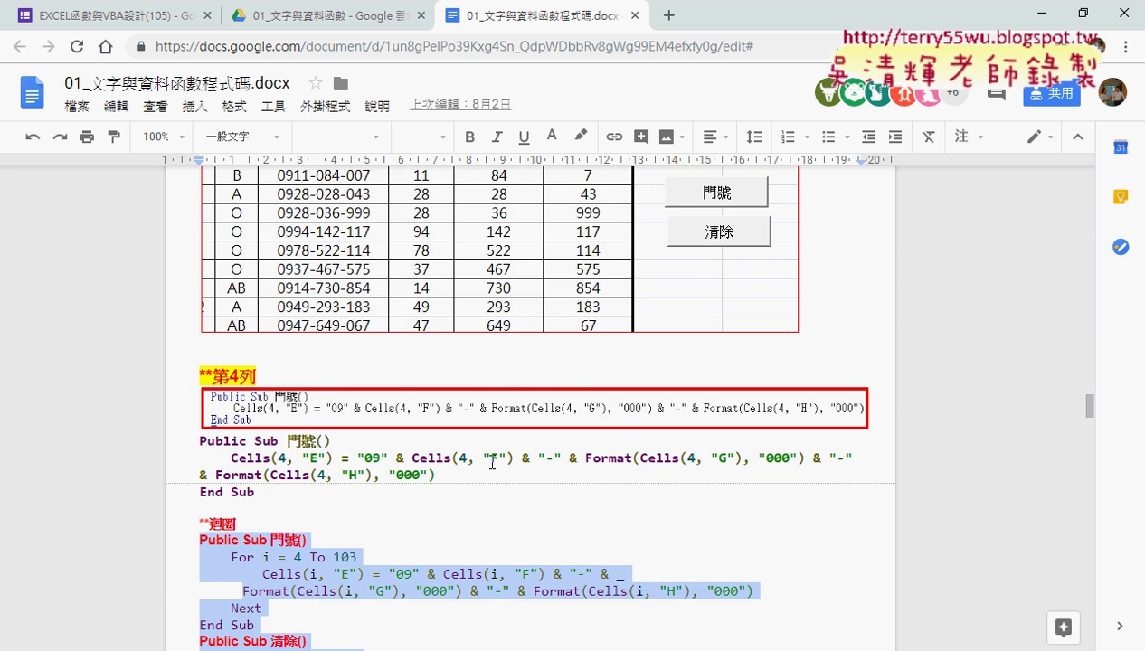
scroll(491, 463, up, 5)
scroll(492, 462, up, 5)
click(331, 335)
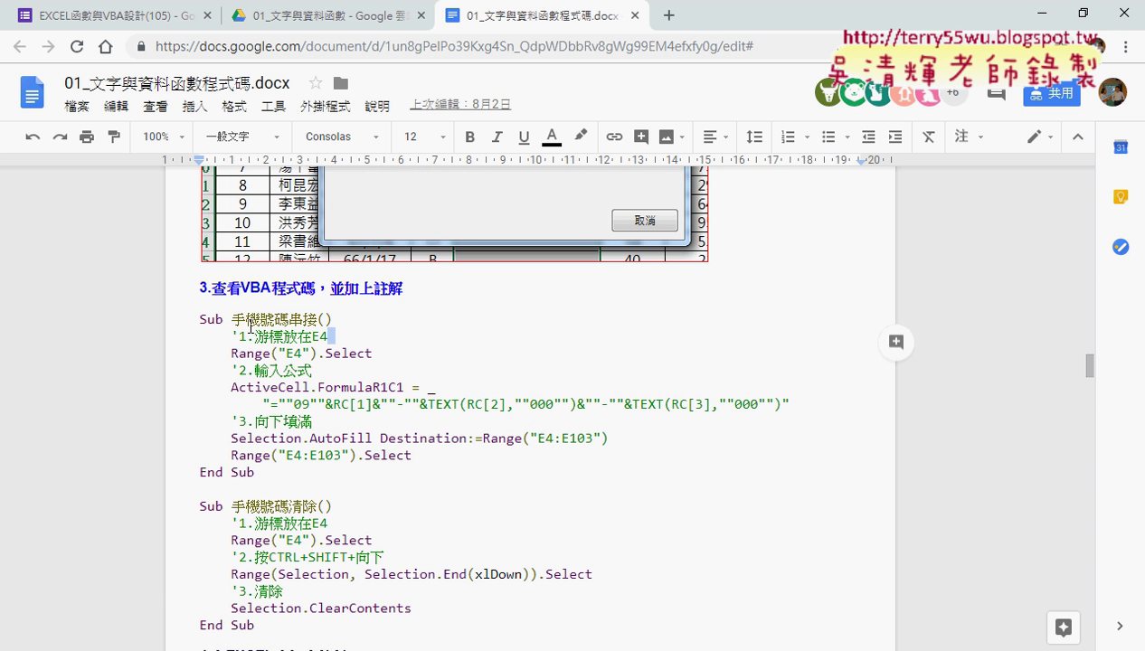
drag(231, 318, 317, 316)
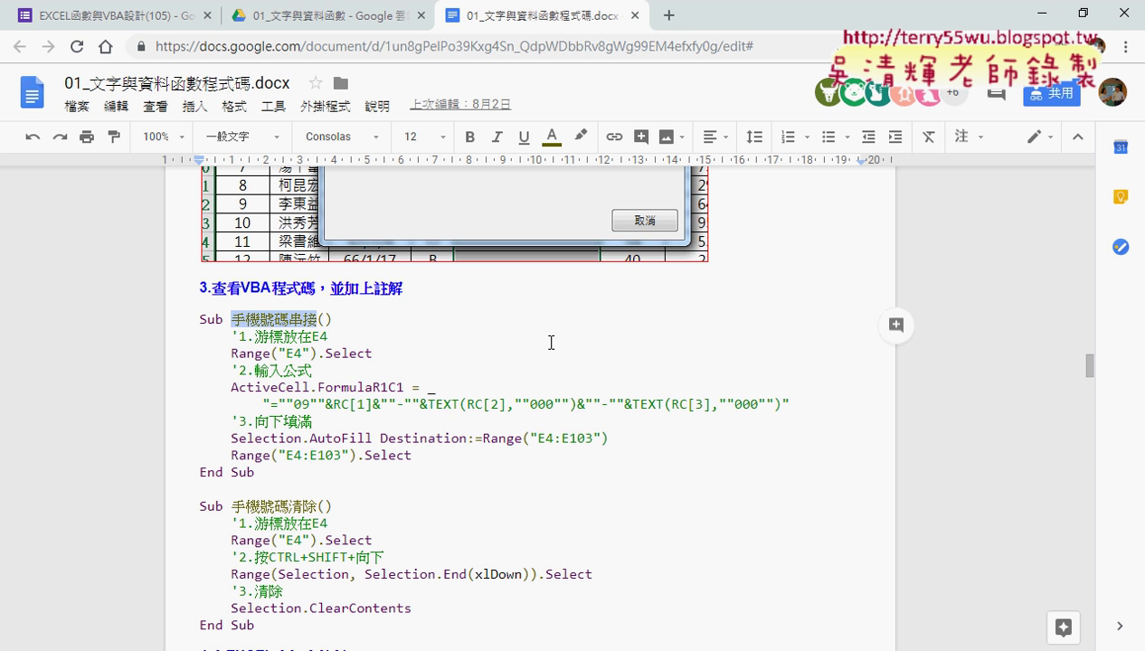
key(alt+Tab)
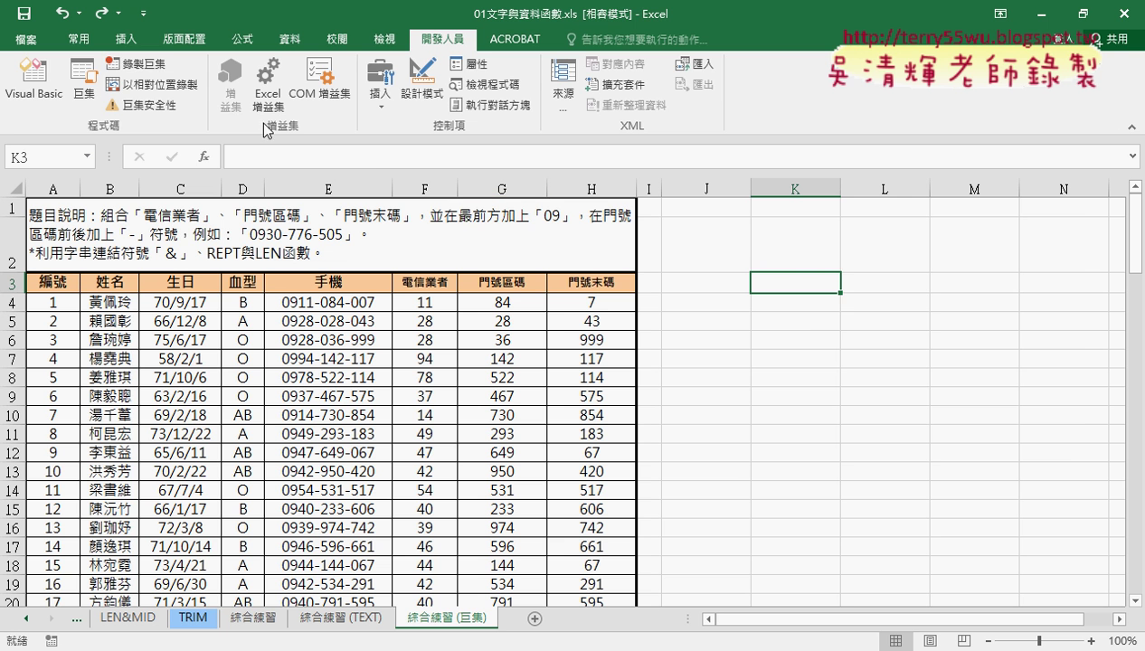
Record a macro named 手機號碼串接, overwriting the existing one, then select E4
click(150, 69)
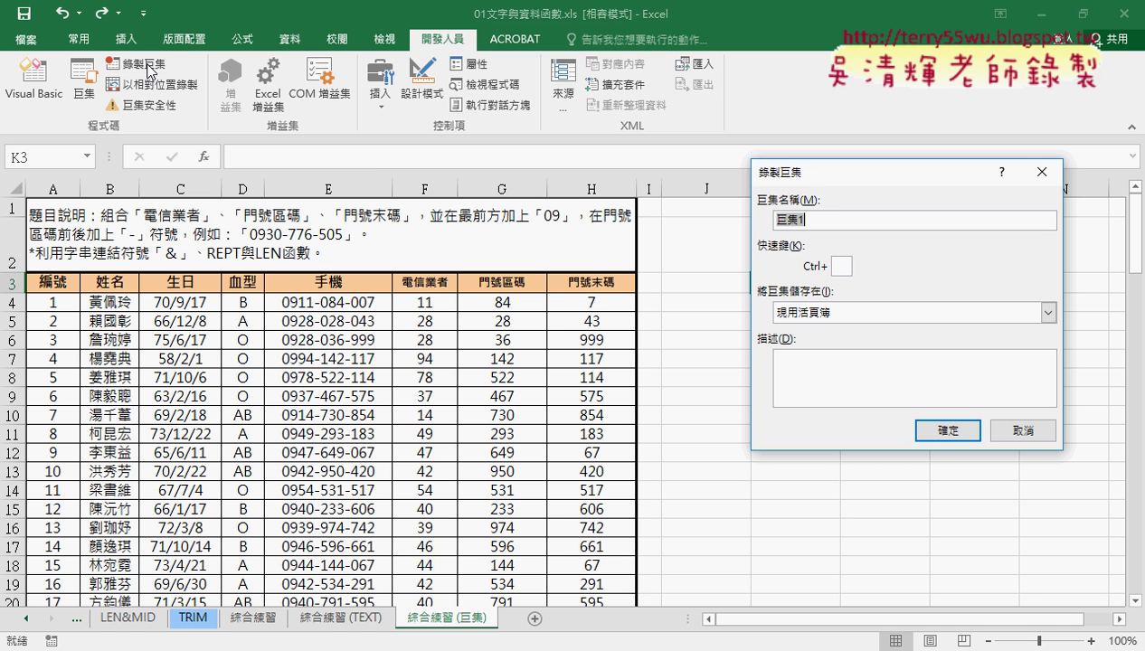
right_click(807, 220)
click(848, 275)
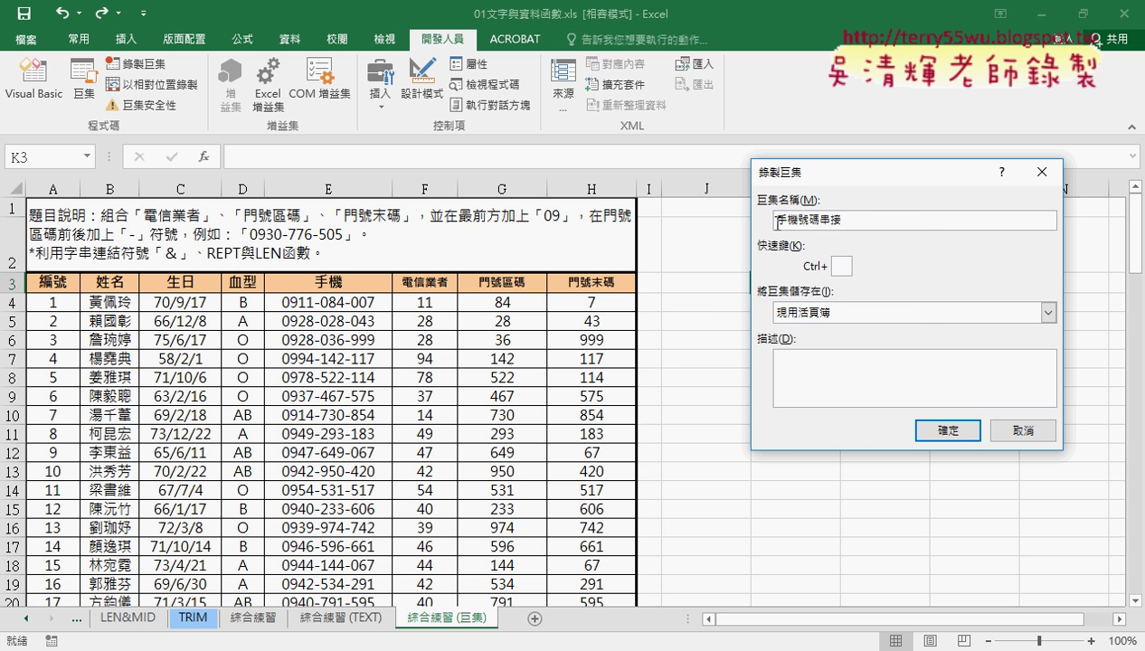
click(948, 430)
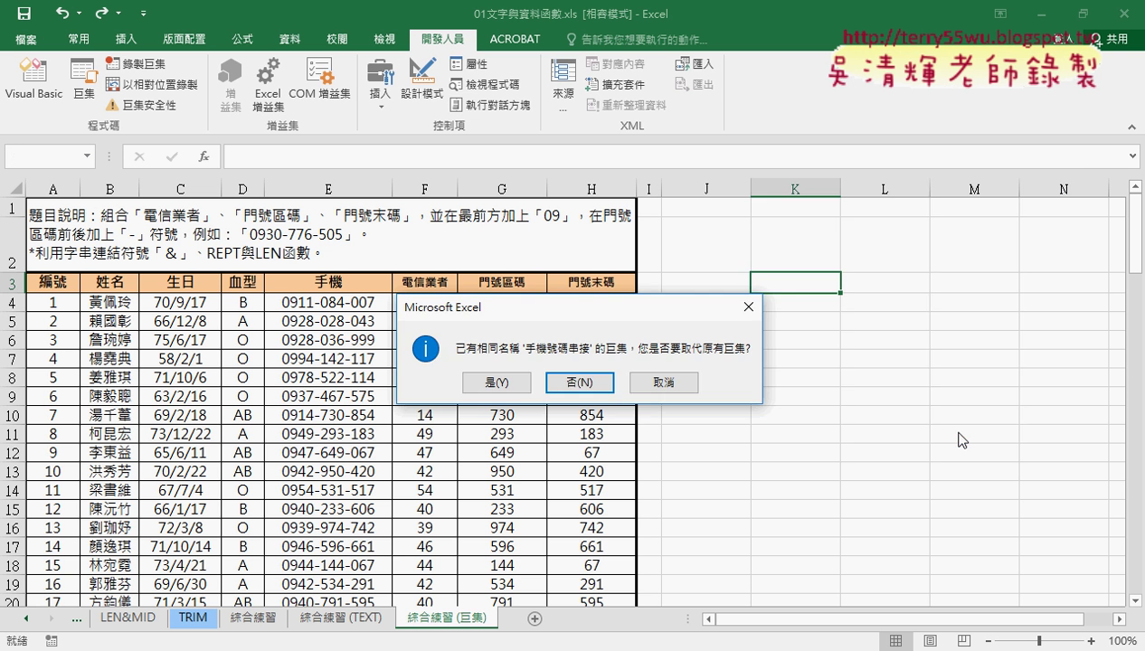
drag(636, 315, 791, 213)
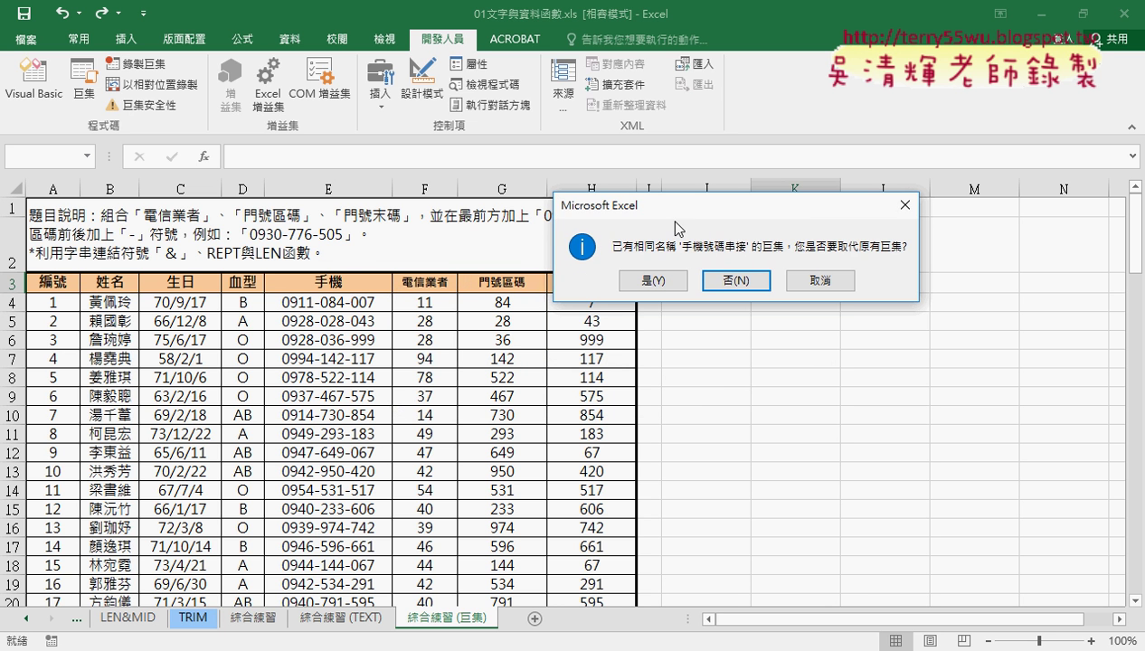
click(658, 283)
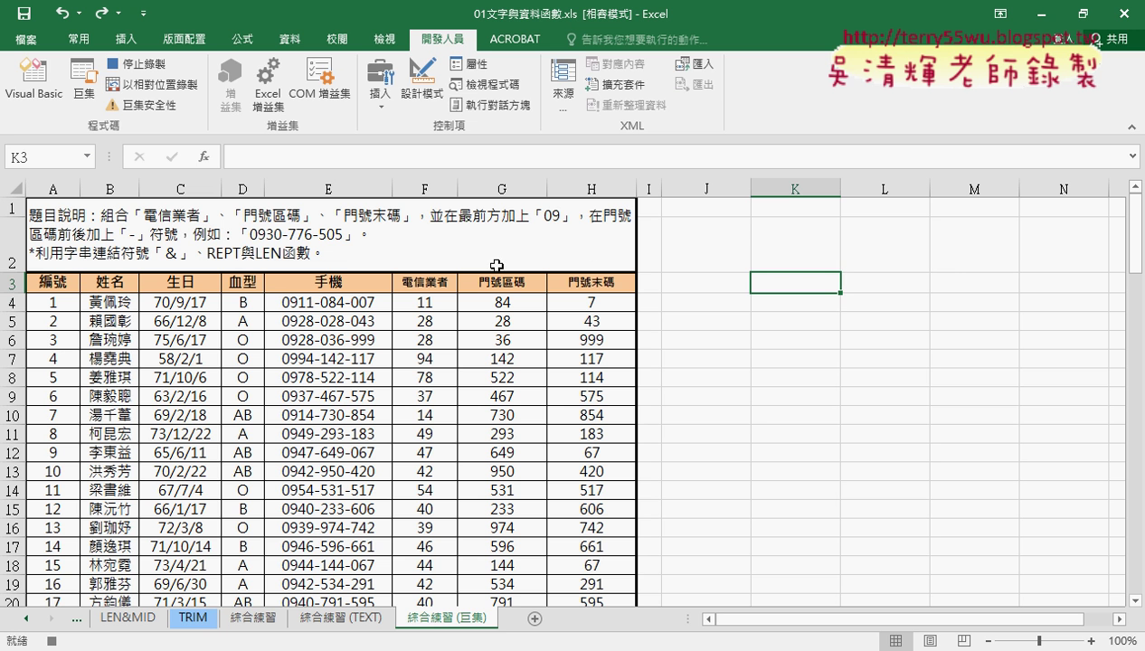
click(353, 307)
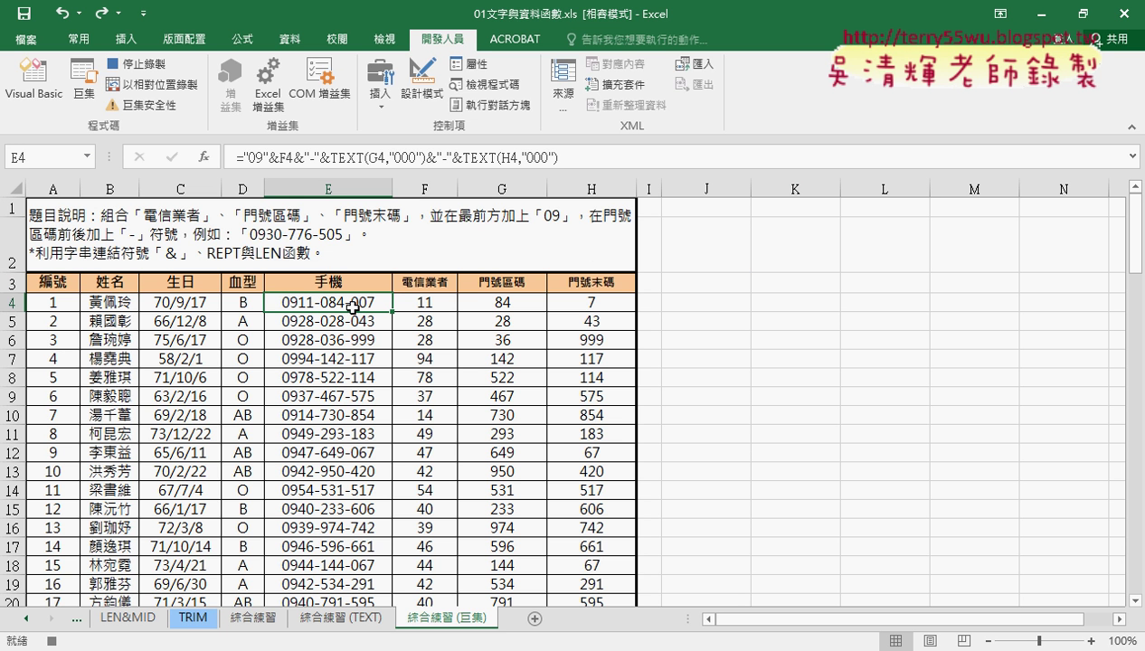
Recommit E4's formula, fill it down the 手機 column, and stop recording
click(281, 157)
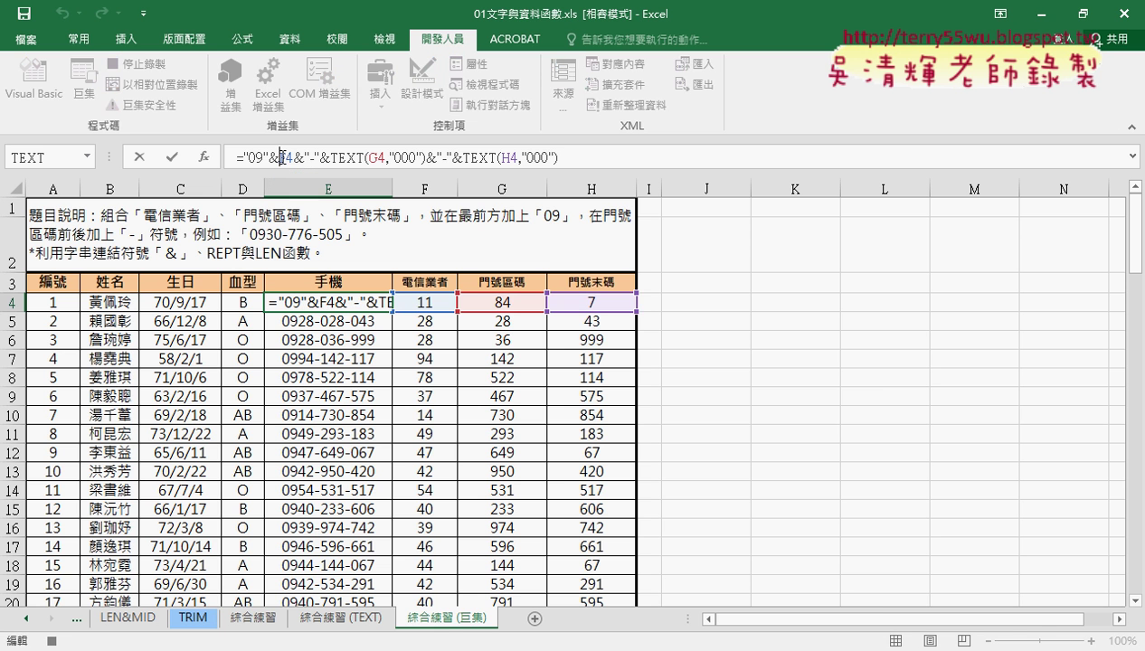
click(171, 158)
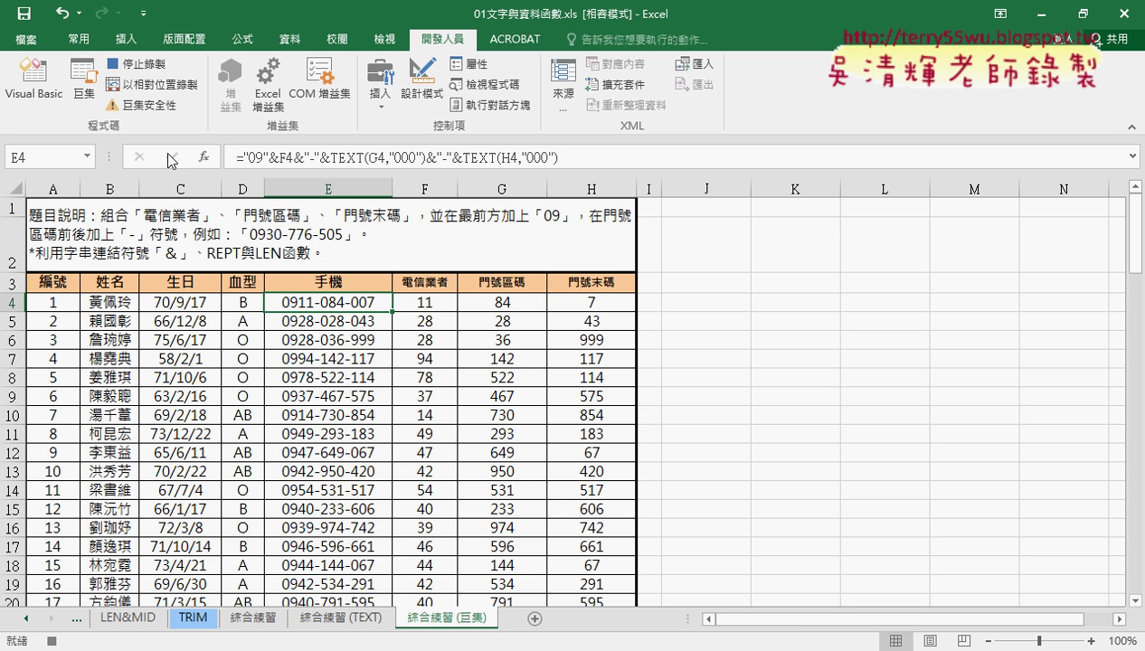
double_click(394, 312)
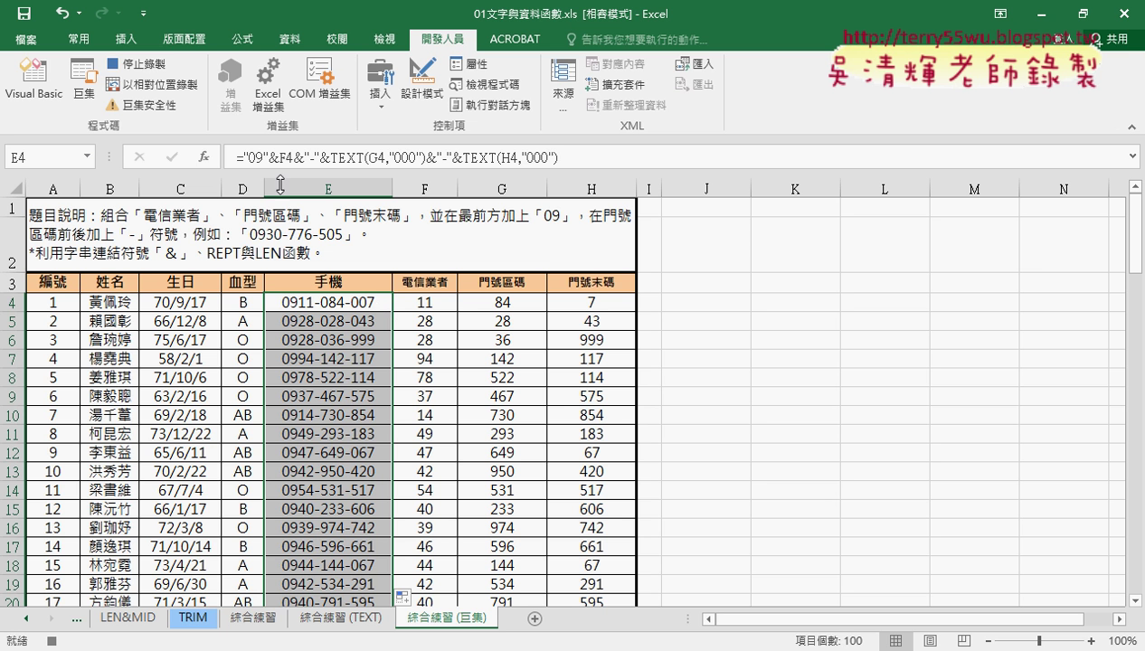
click(159, 72)
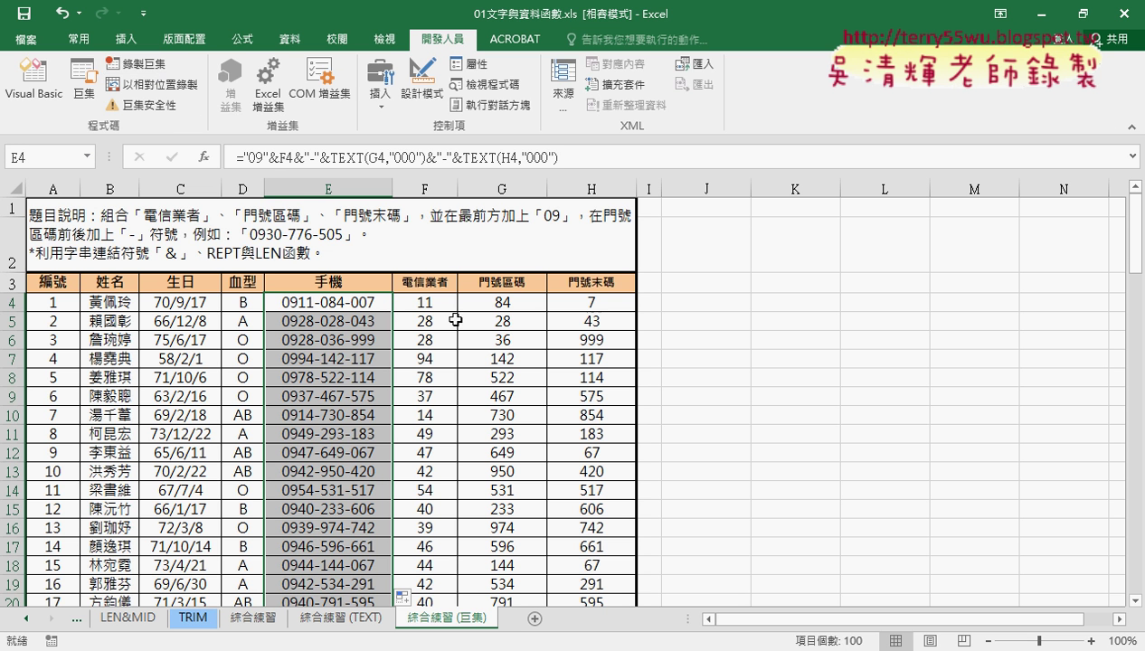
click(767, 304)
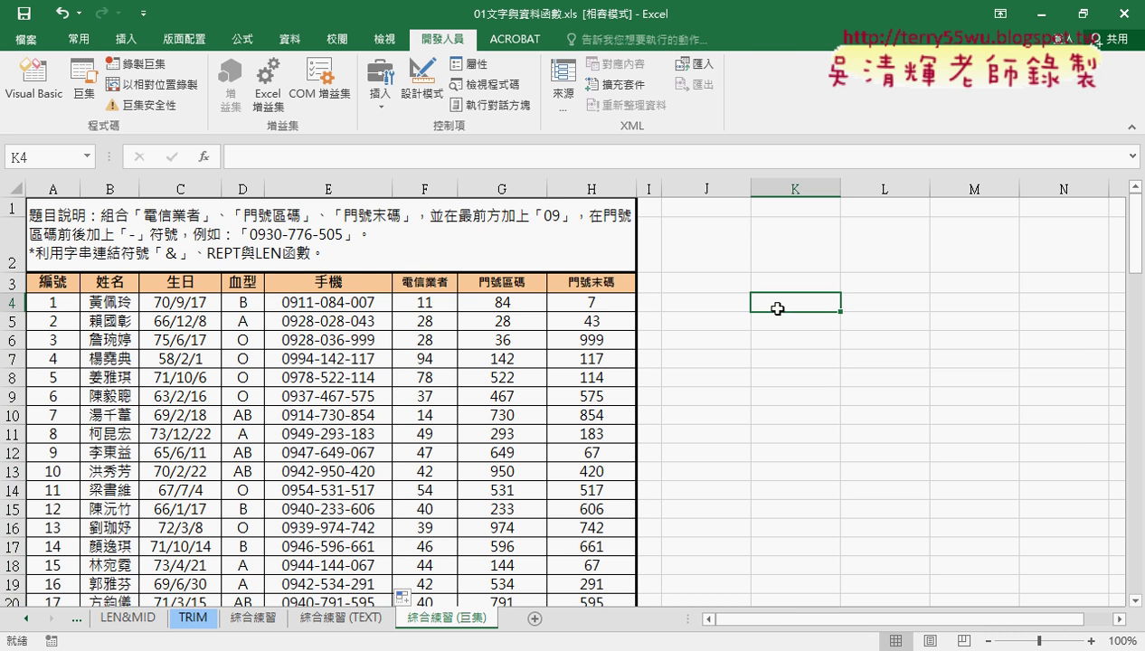
Record a second macro named 手機號碼清除, replacing the existing one
click(142, 65)
right_click(805, 217)
click(846, 268)
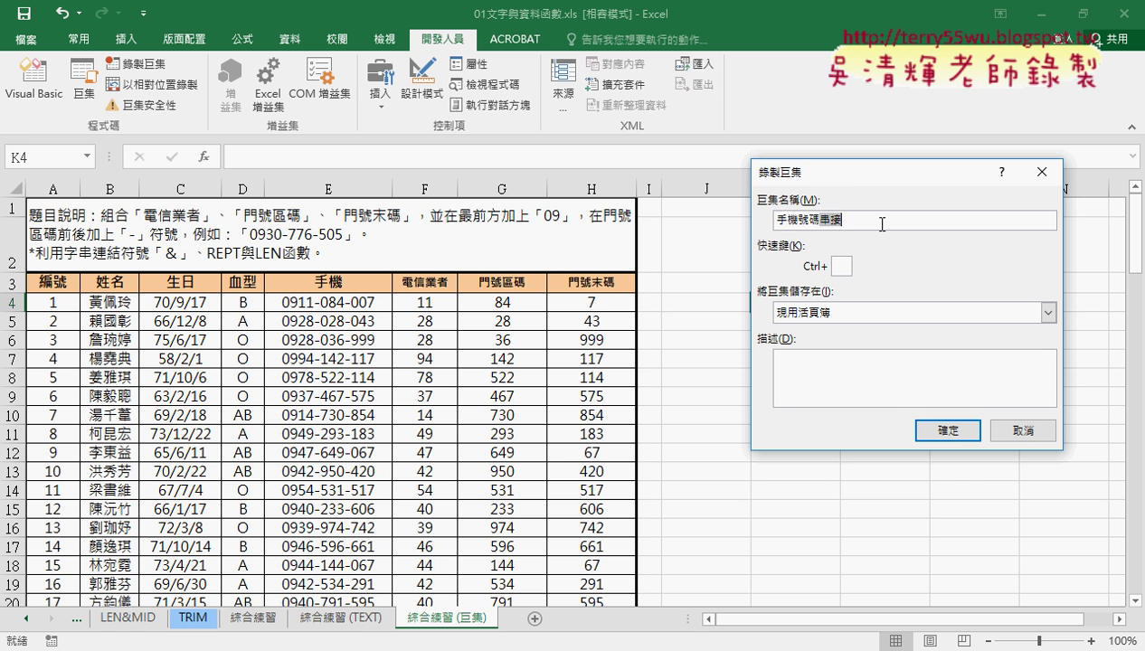
text(清)
text(除)
click(947, 432)
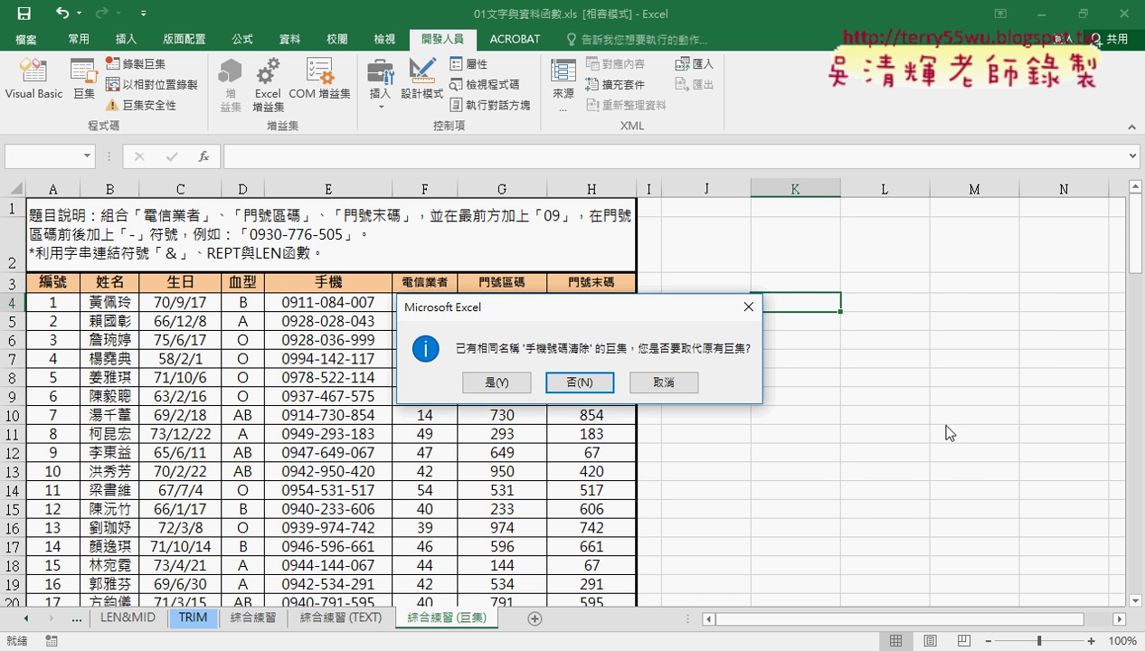
click(491, 382)
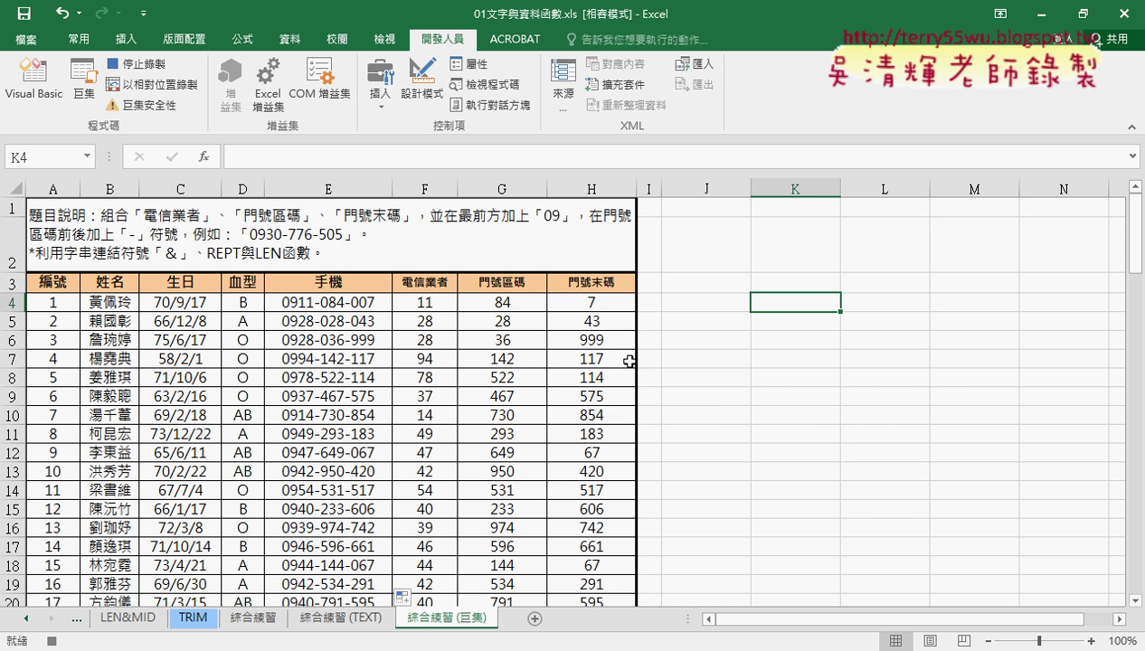
Select E4:E103 in the 手機 column, clear the phone numbers, and stop recording
click(355, 304)
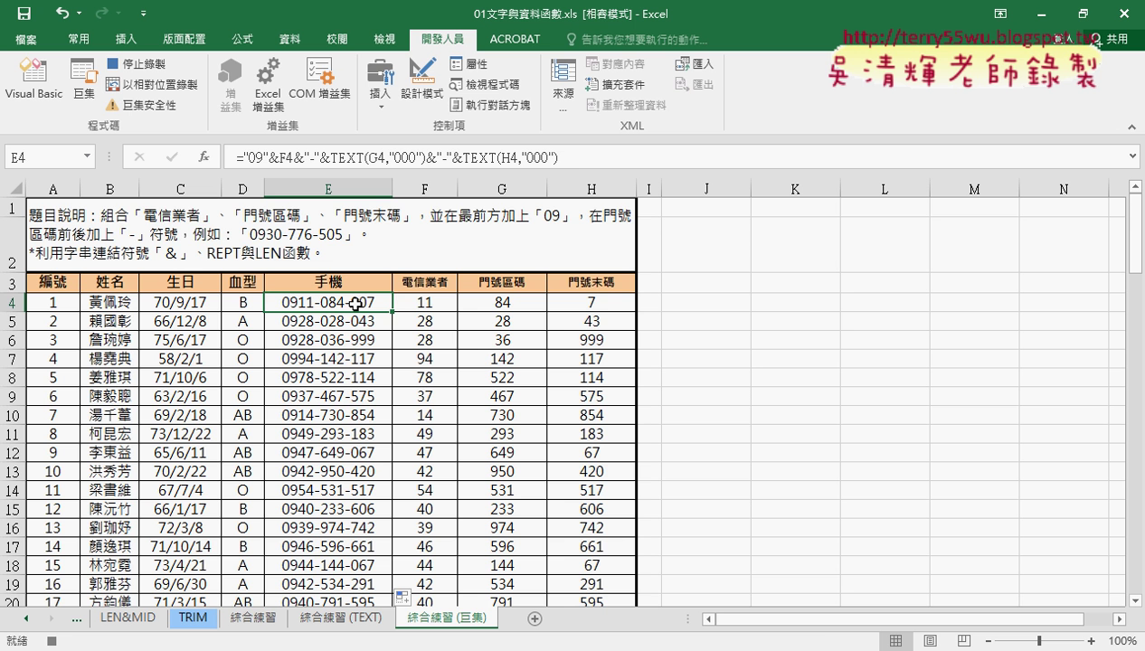
key(ctrl+shift+Down)
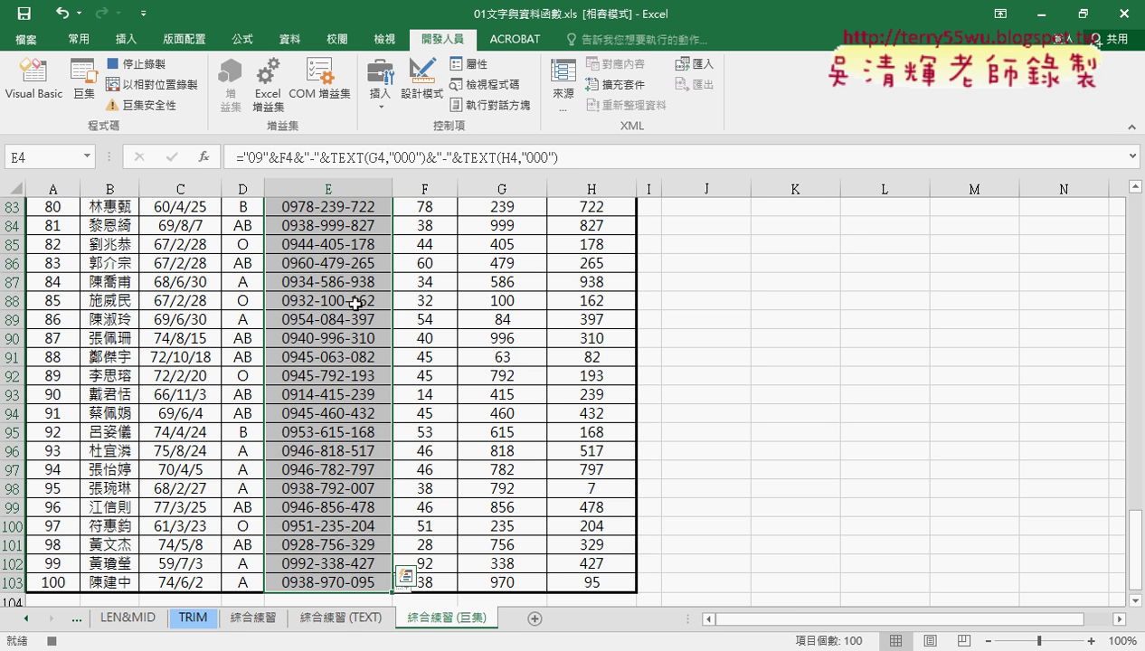
key(ctrl+z)
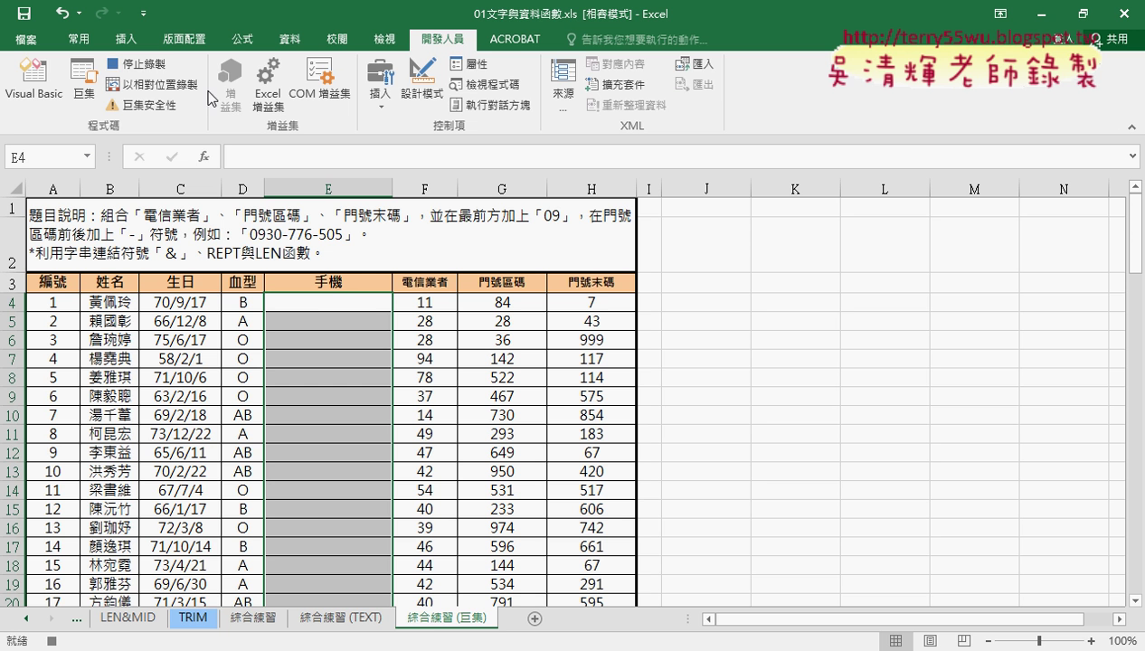
click(150, 69)
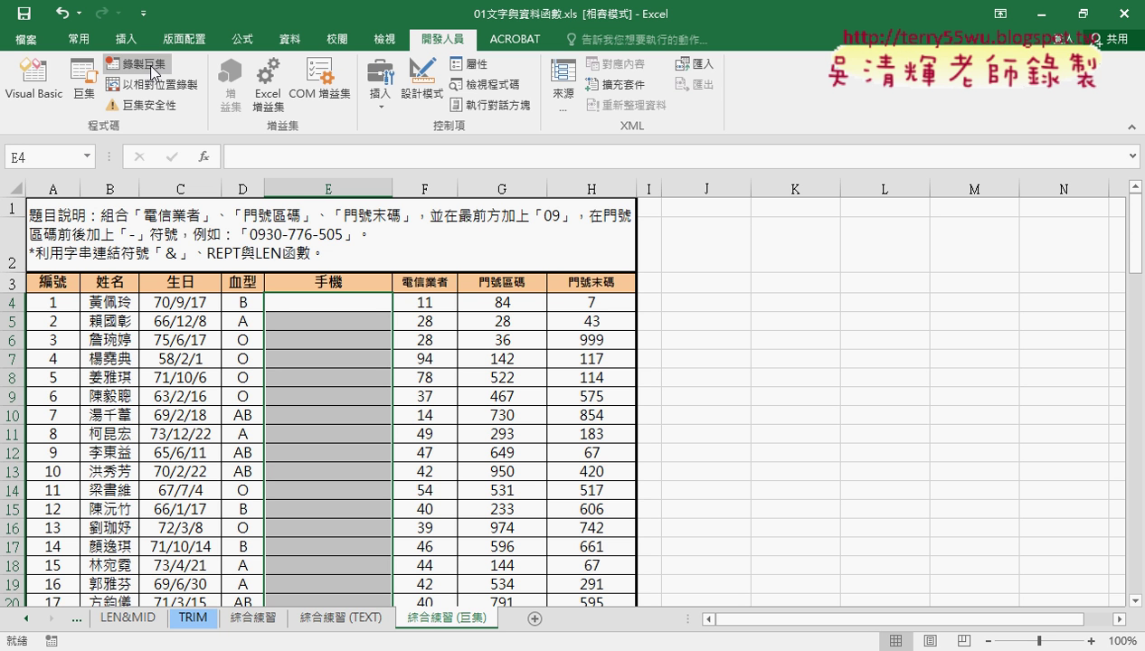
Run 手機號碼串接 from the Macros dialog, then run 手機號碼清除
click(83, 86)
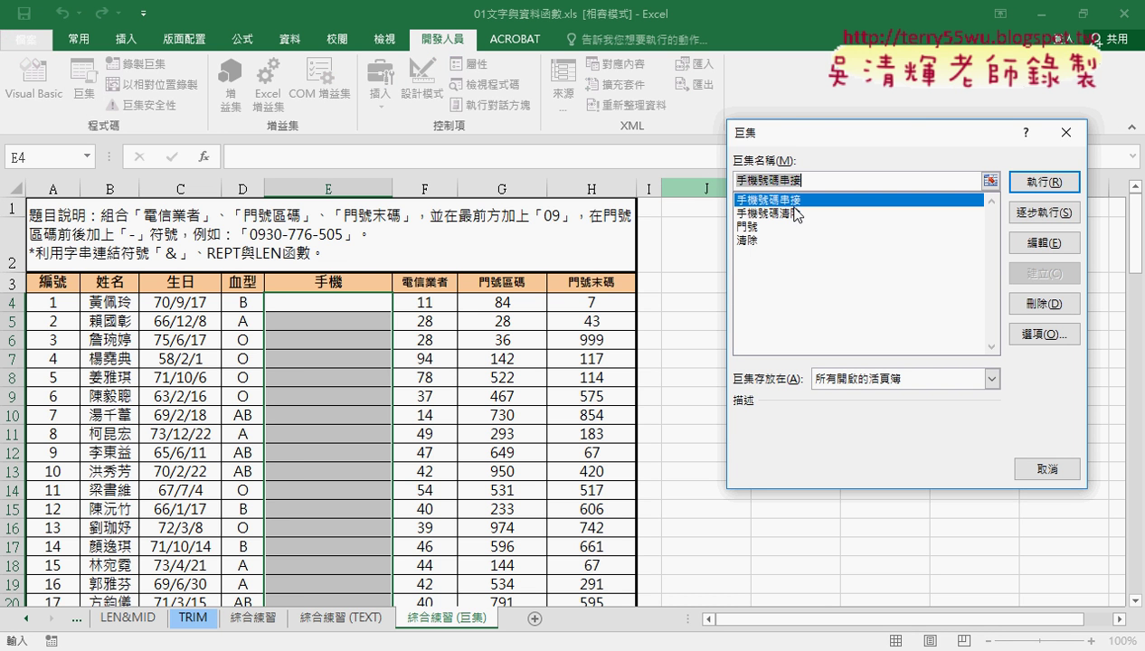
click(1056, 182)
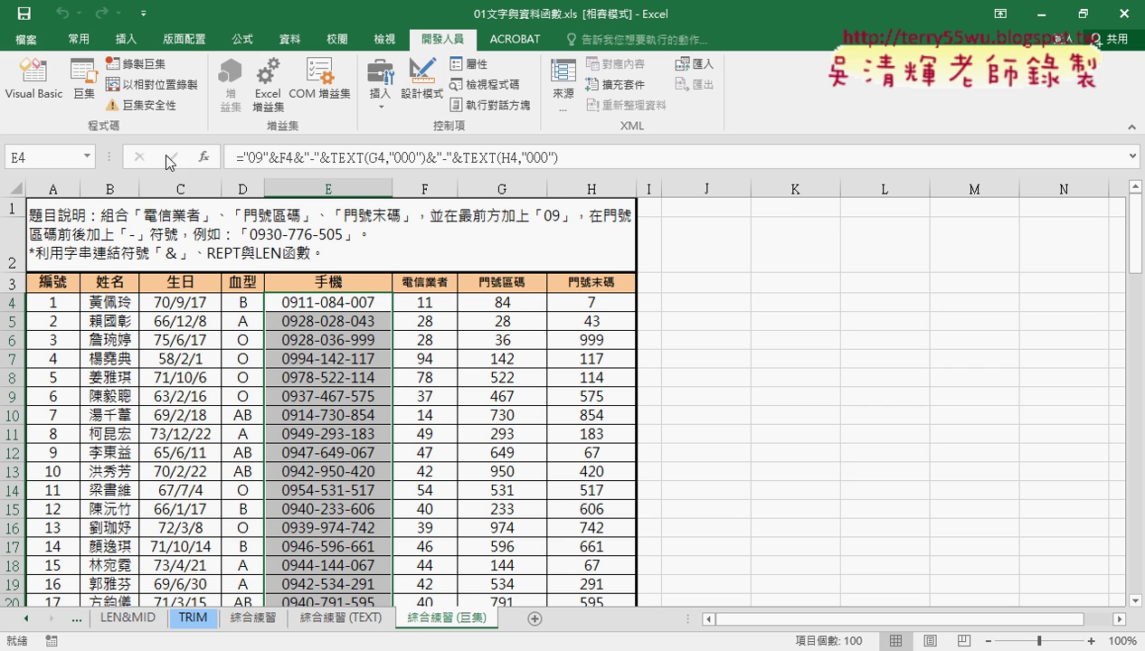
click(86, 91)
click(783, 213)
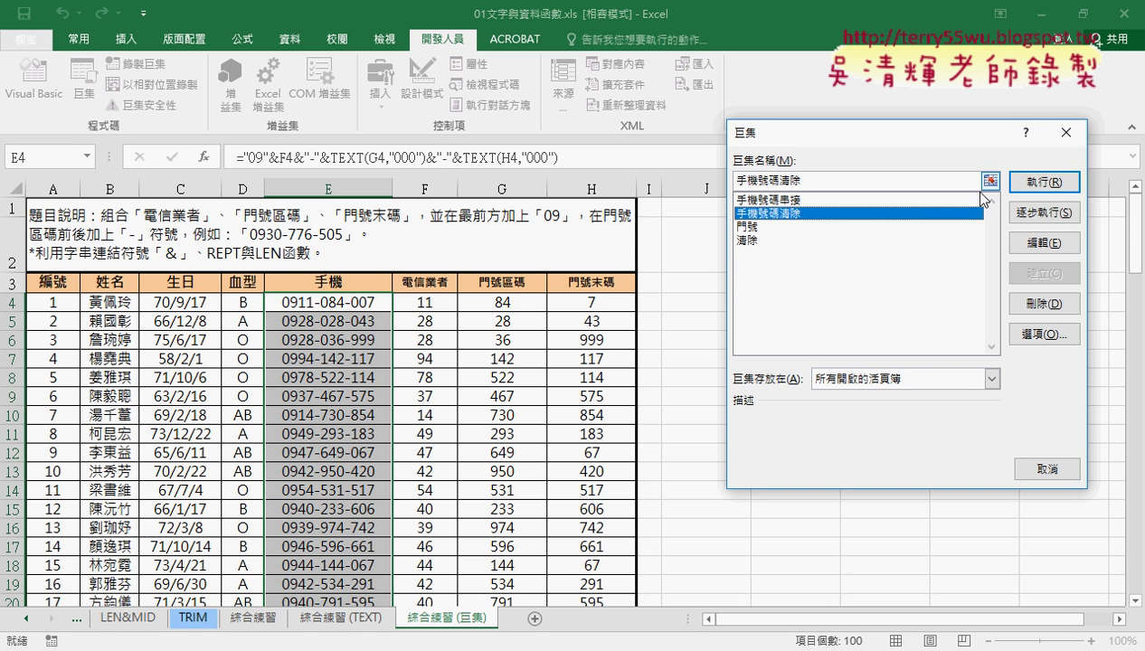
click(1033, 188)
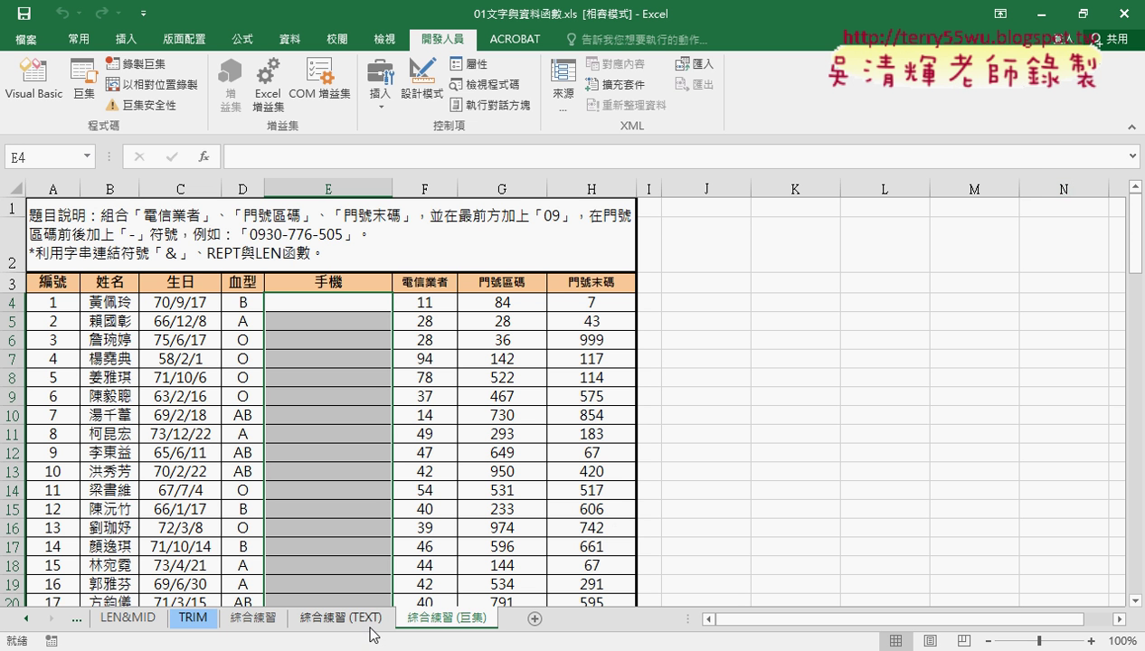
click(145, 14)
click(178, 321)
click(234, 214)
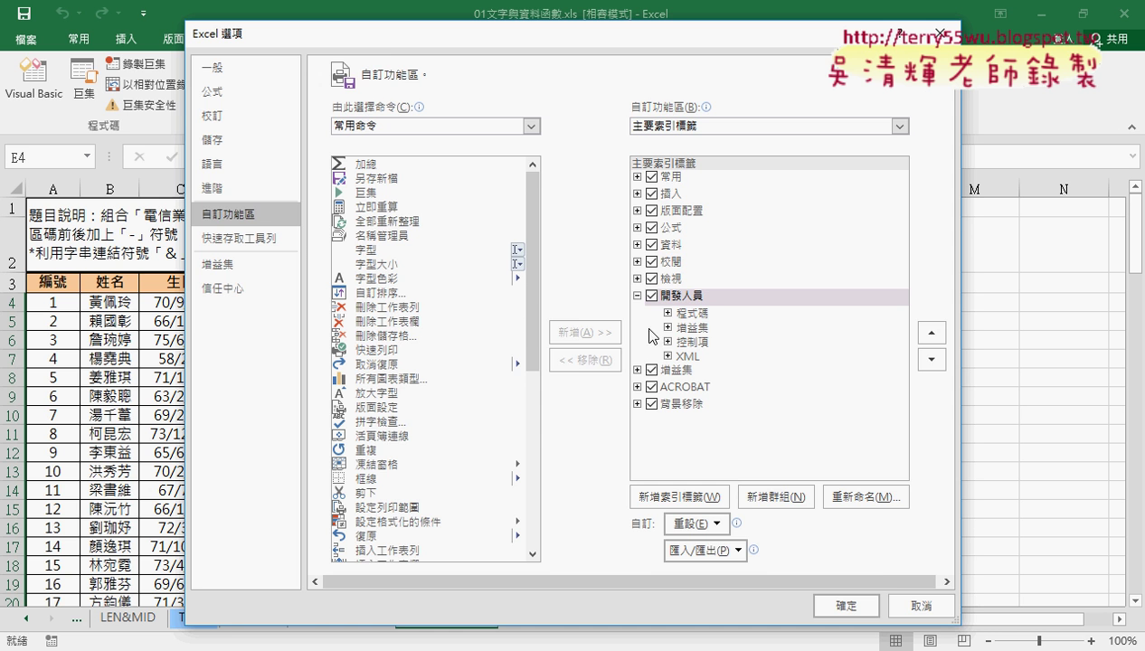
click(845, 604)
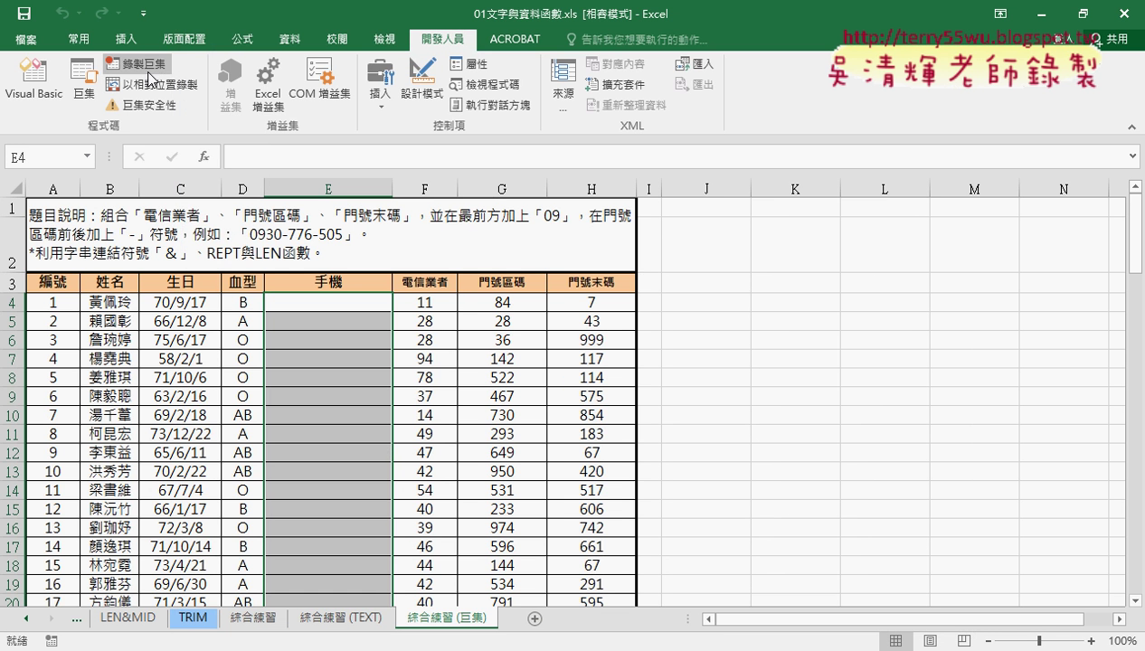